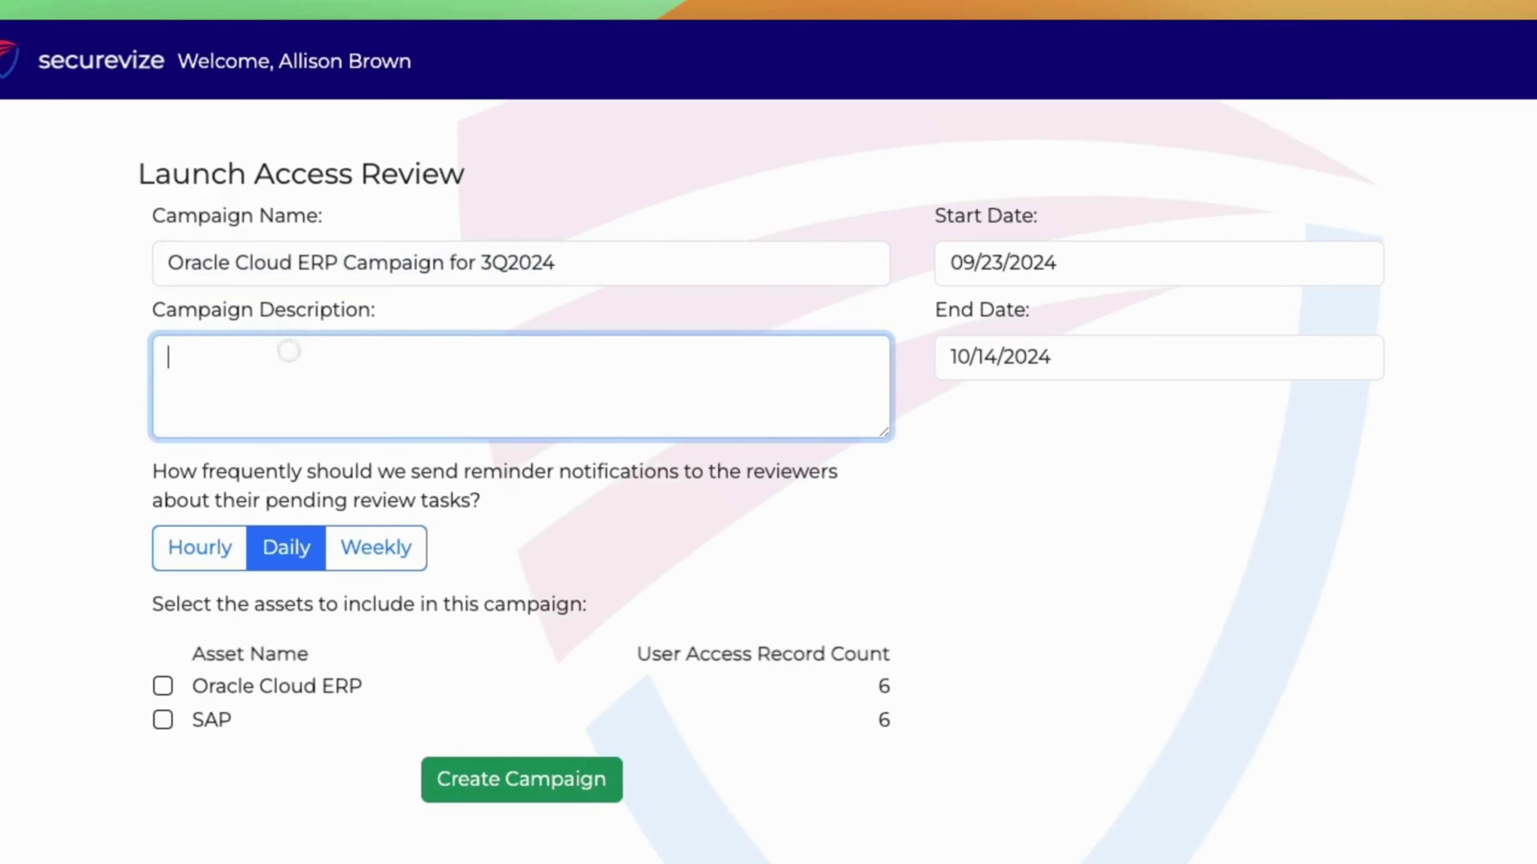
Describe the campaign as '3rd quarter of 2024', include the Oracle Cloud ERP asset, and create it.
text(Oracle Cloud ERP Campaign for 3Q2024)
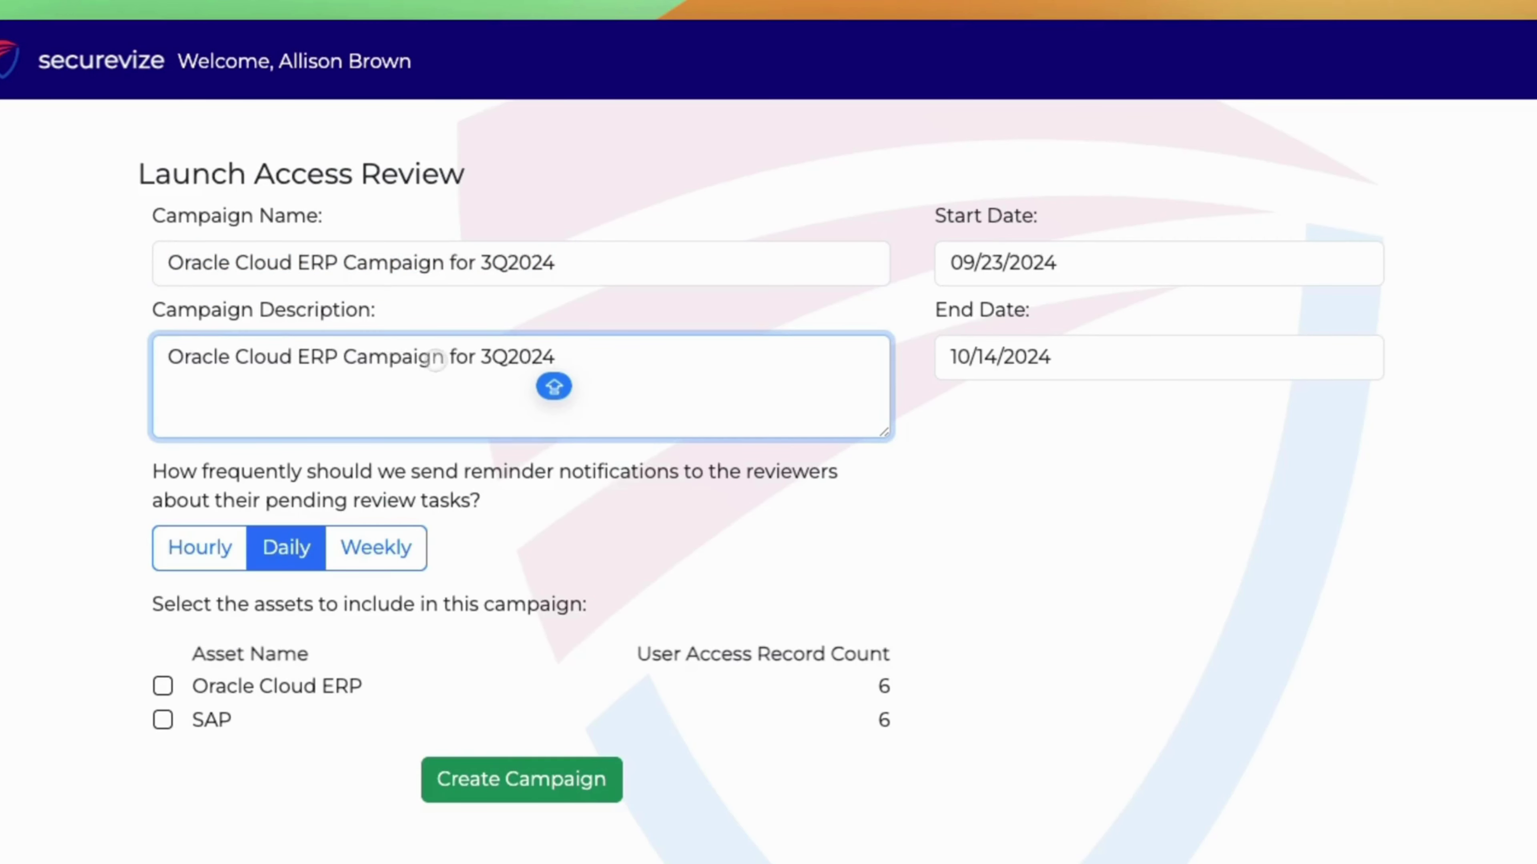
click(481, 357)
key(shift+Right)
key(shift+Right)
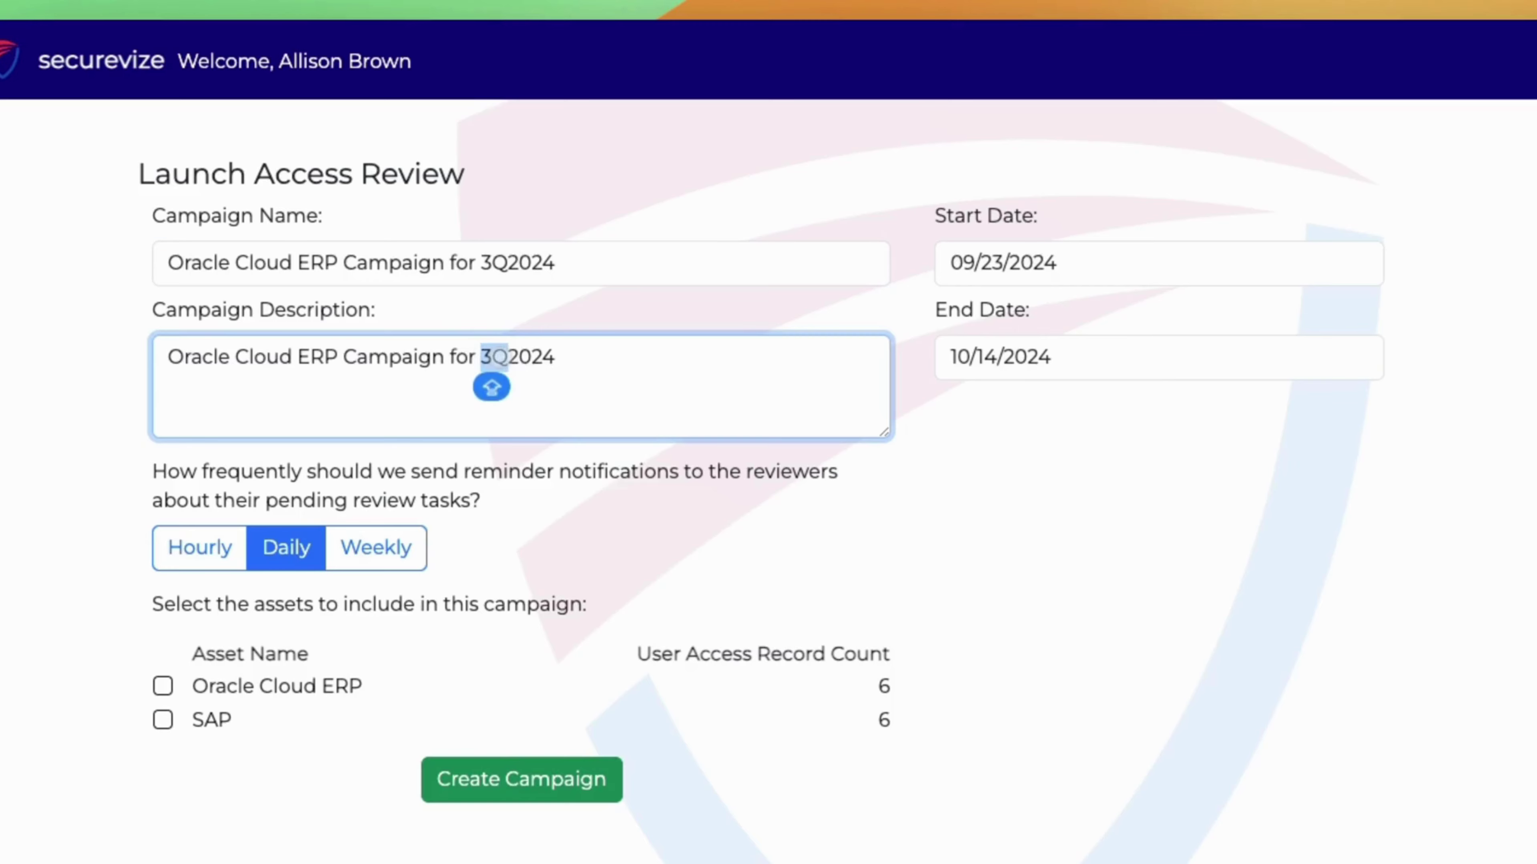
text(3rd qu)
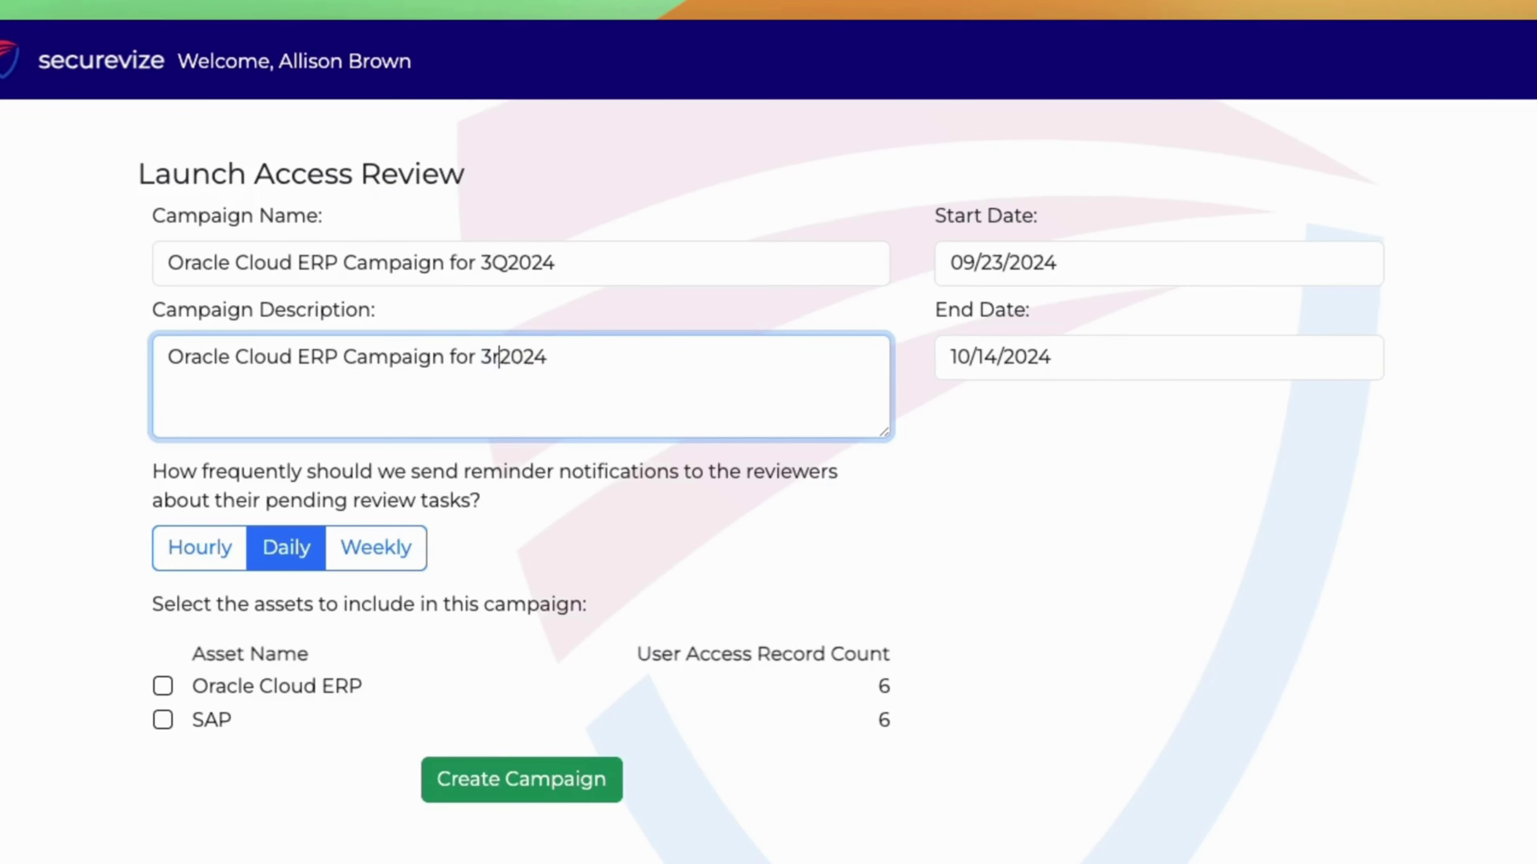
text(arter of)
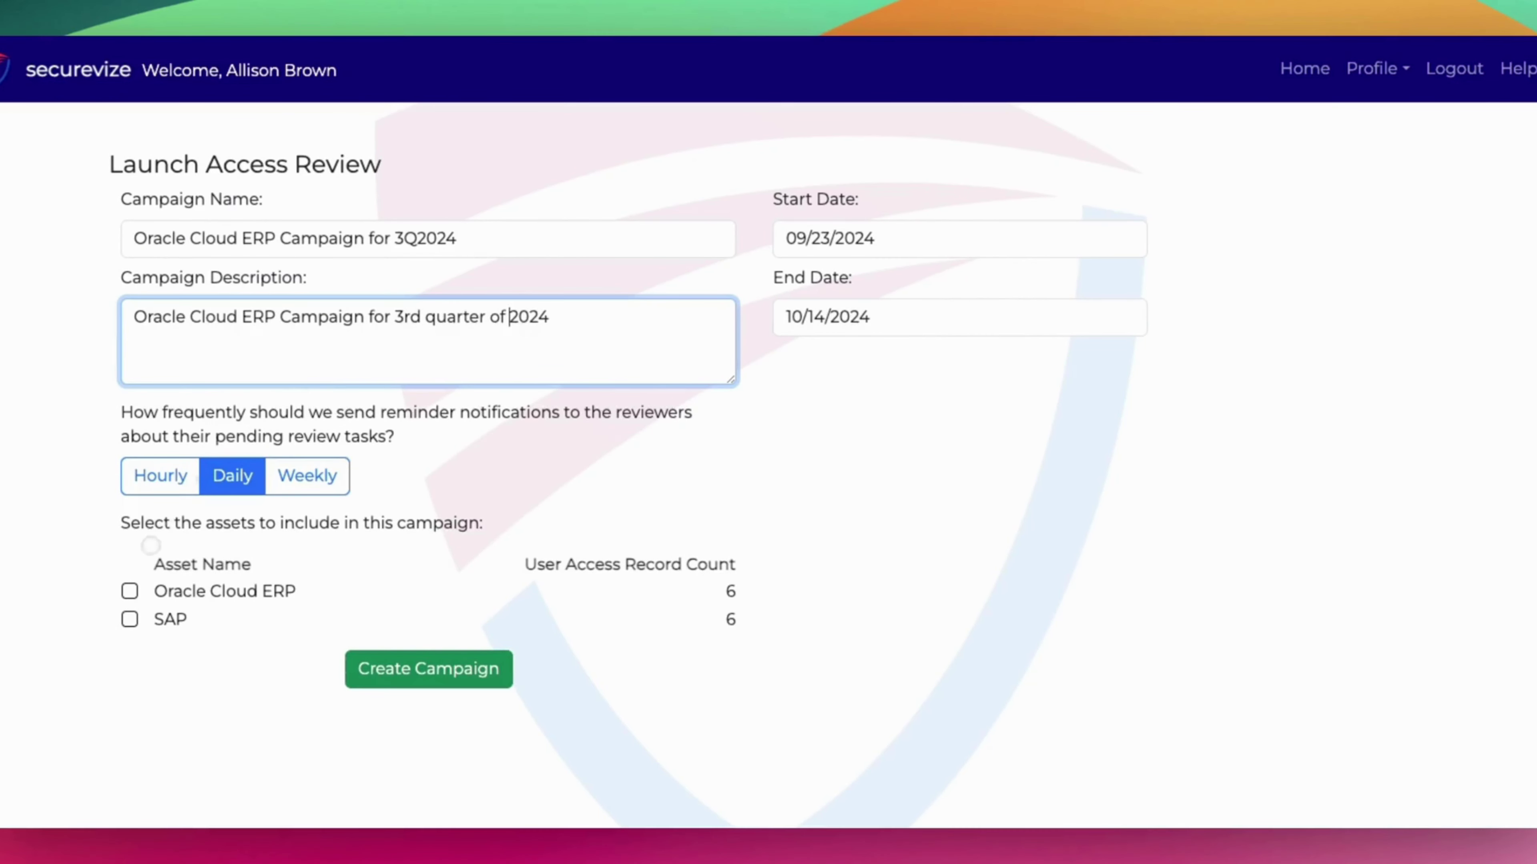
click(130, 591)
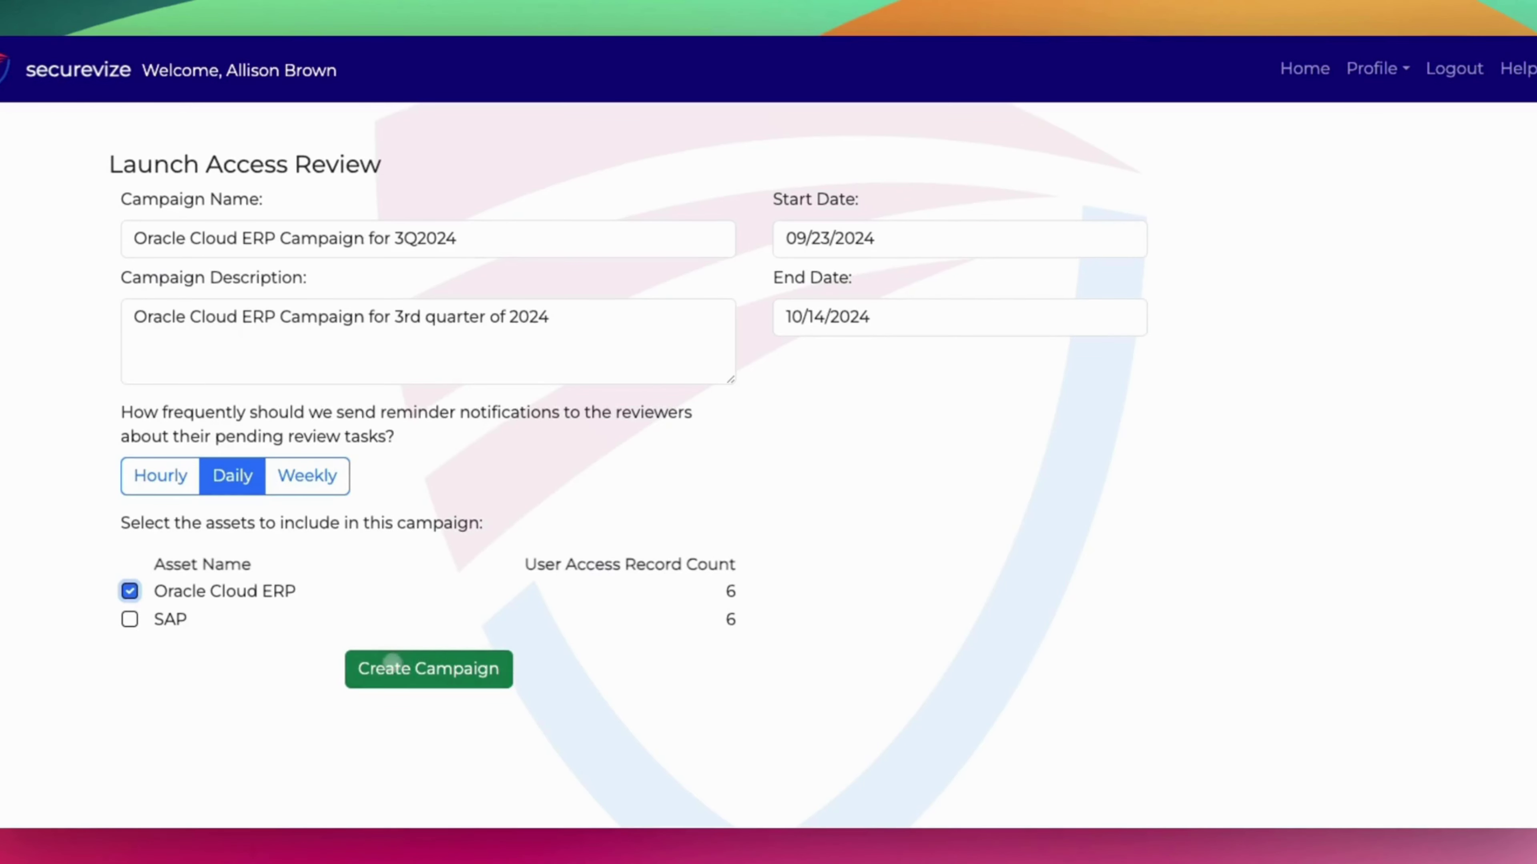
click(394, 663)
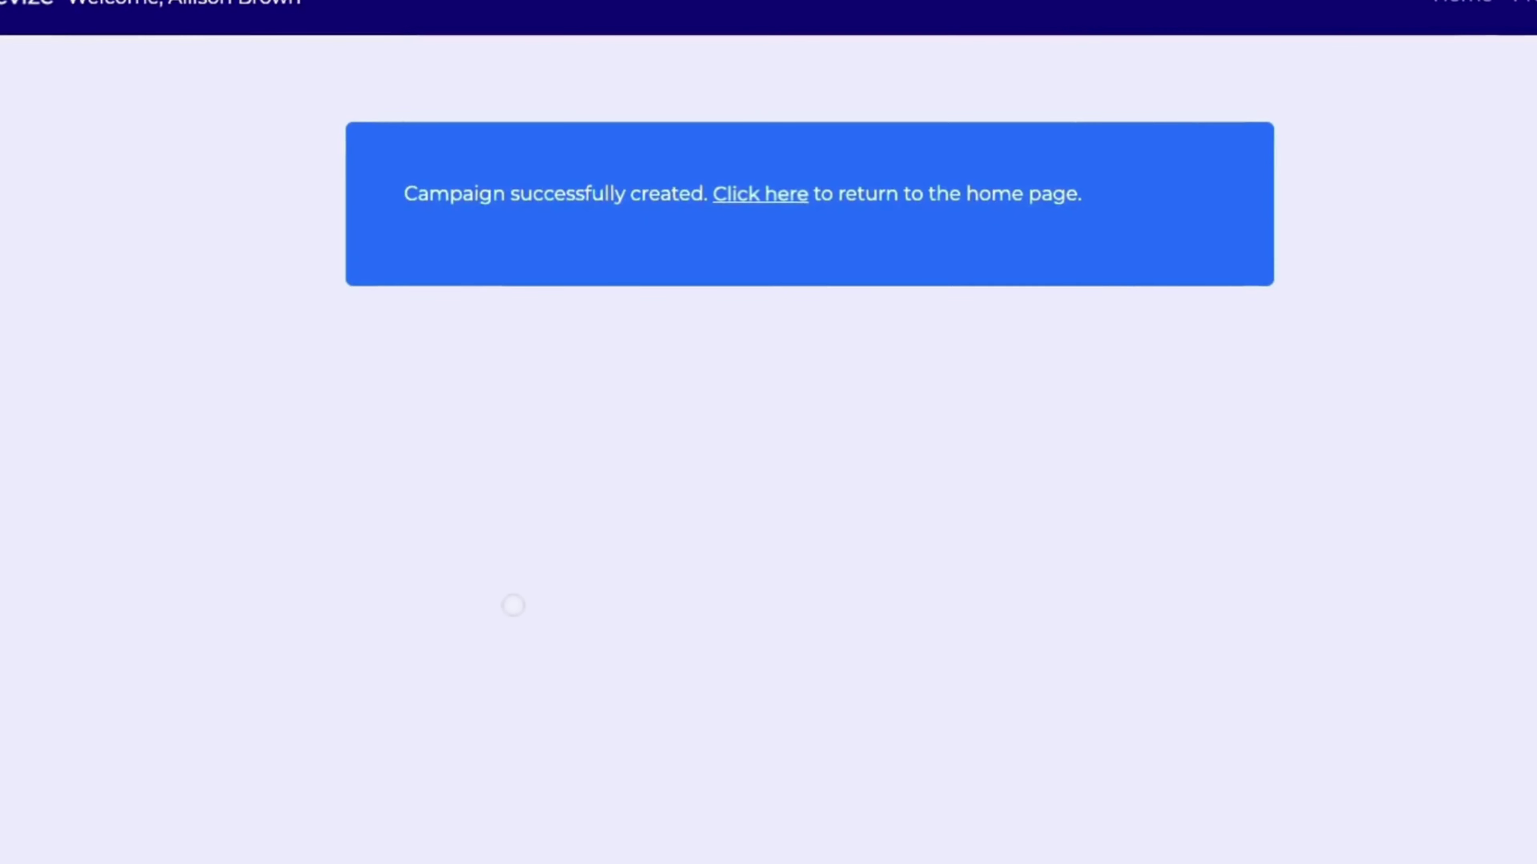
Activate the Oracle Cloud ERP Campaign for 3Q2024 from the Manage Access Reviews list.
click(756, 193)
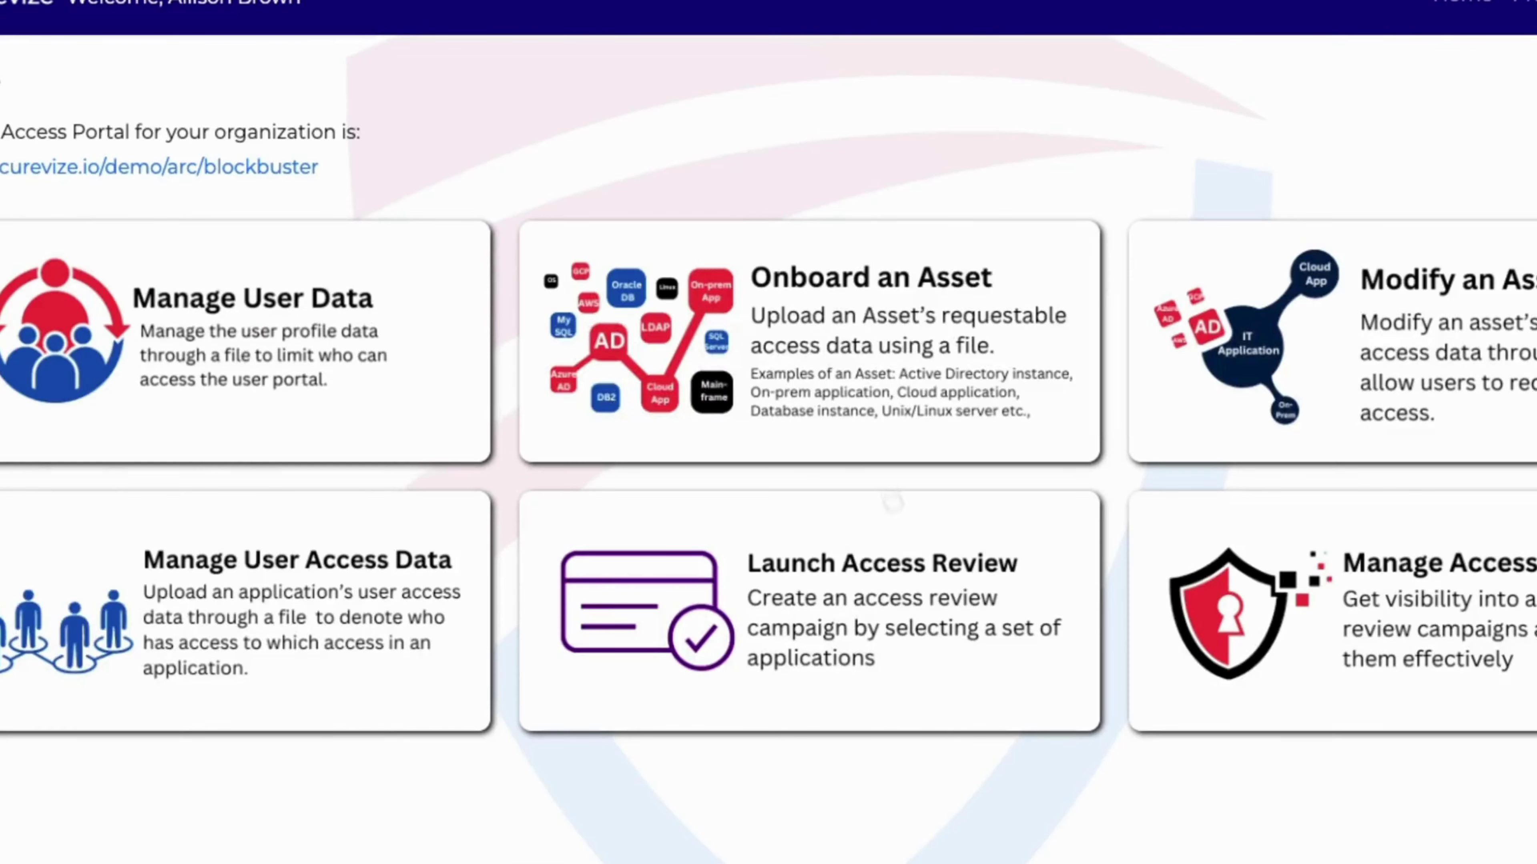
click(930, 581)
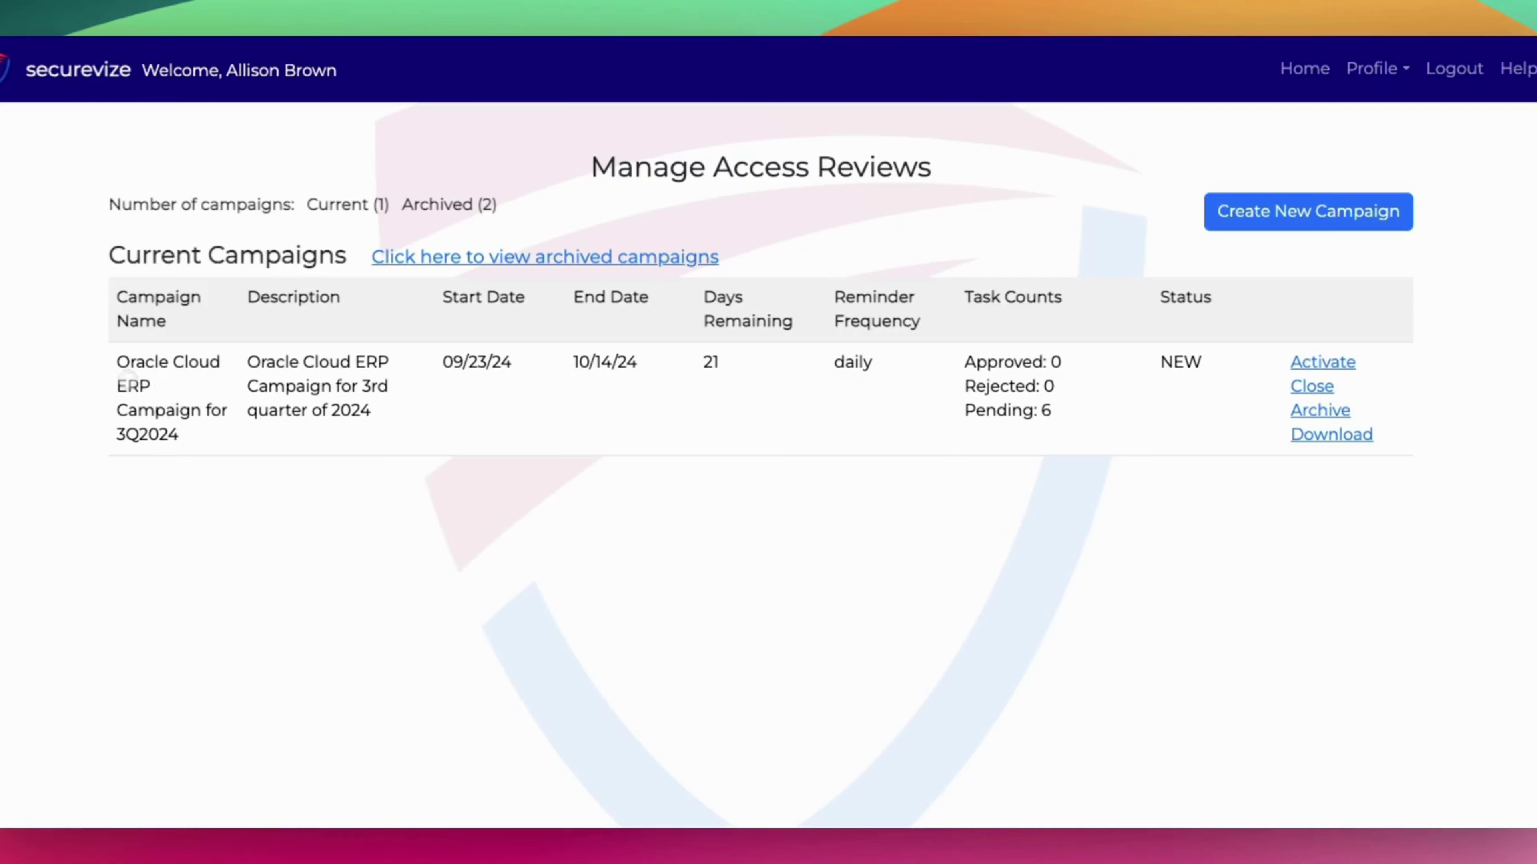
drag(116, 361, 195, 429)
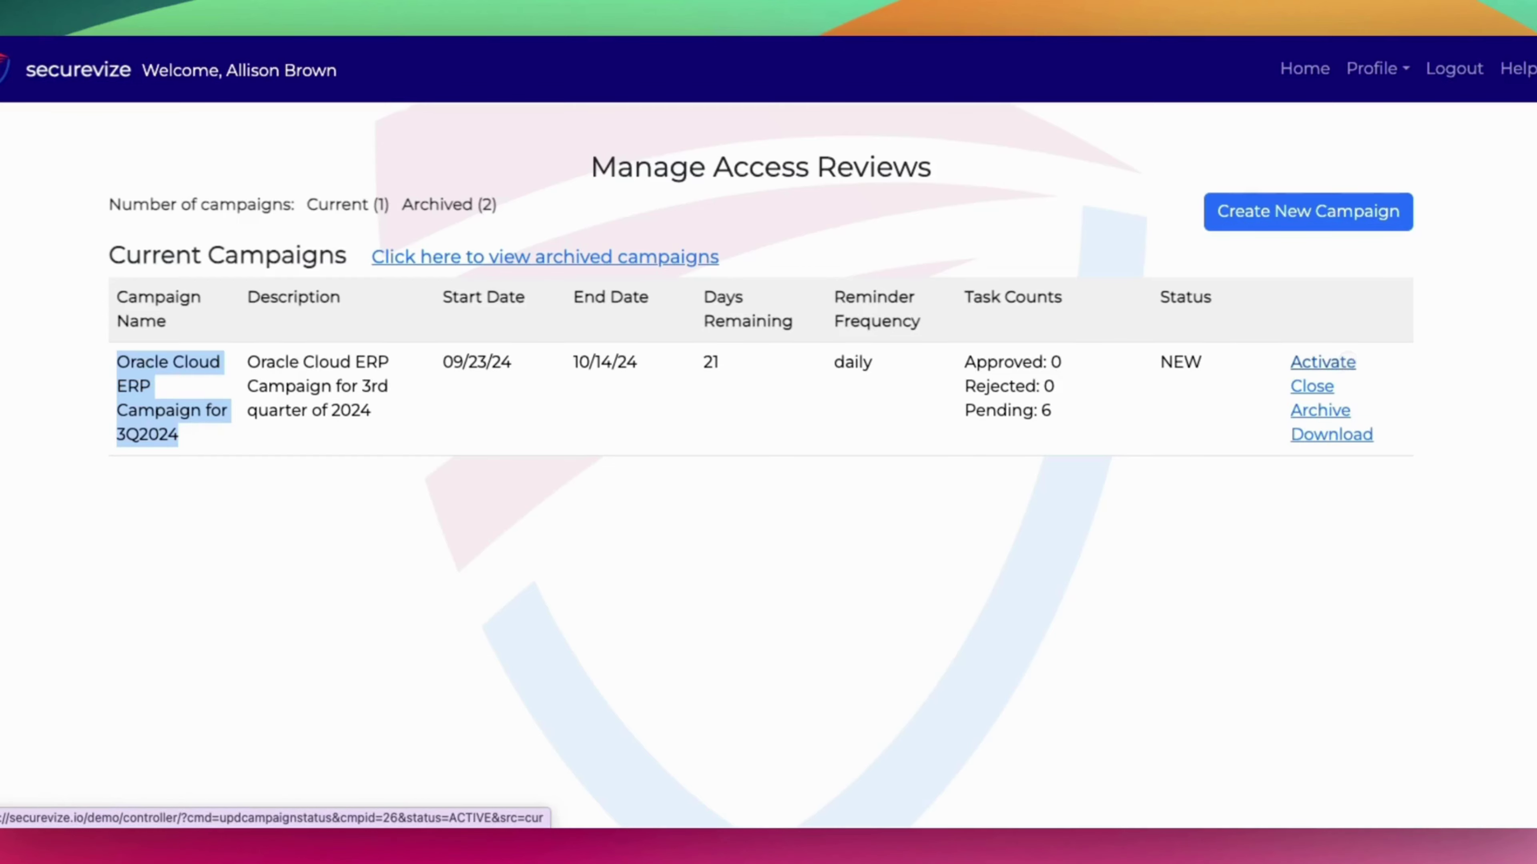
click(1324, 362)
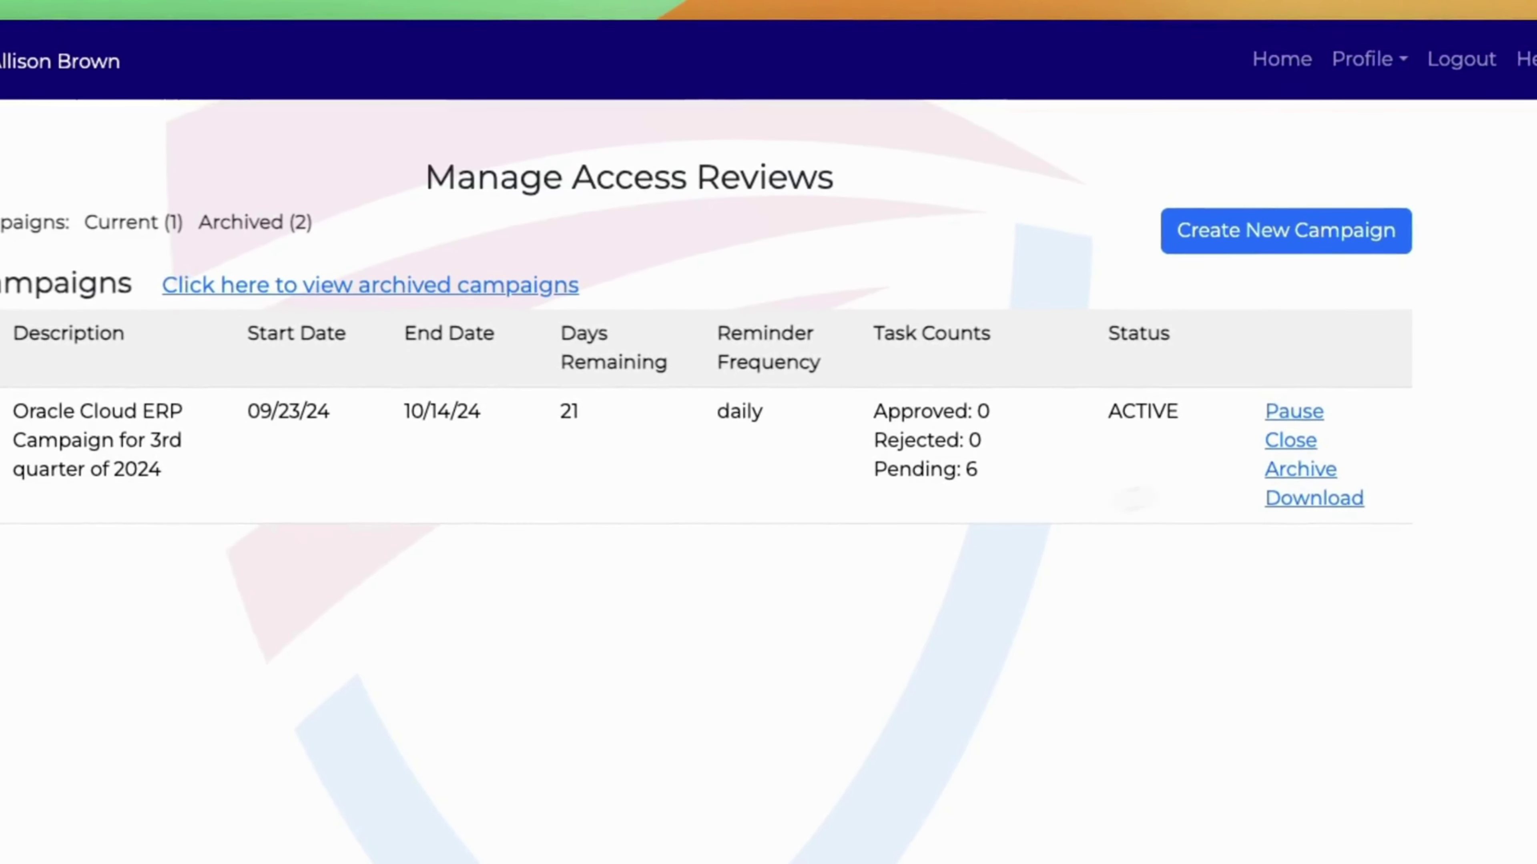
Log out and sign back in as another administrator using their saved login ID and password.
click(1449, 61)
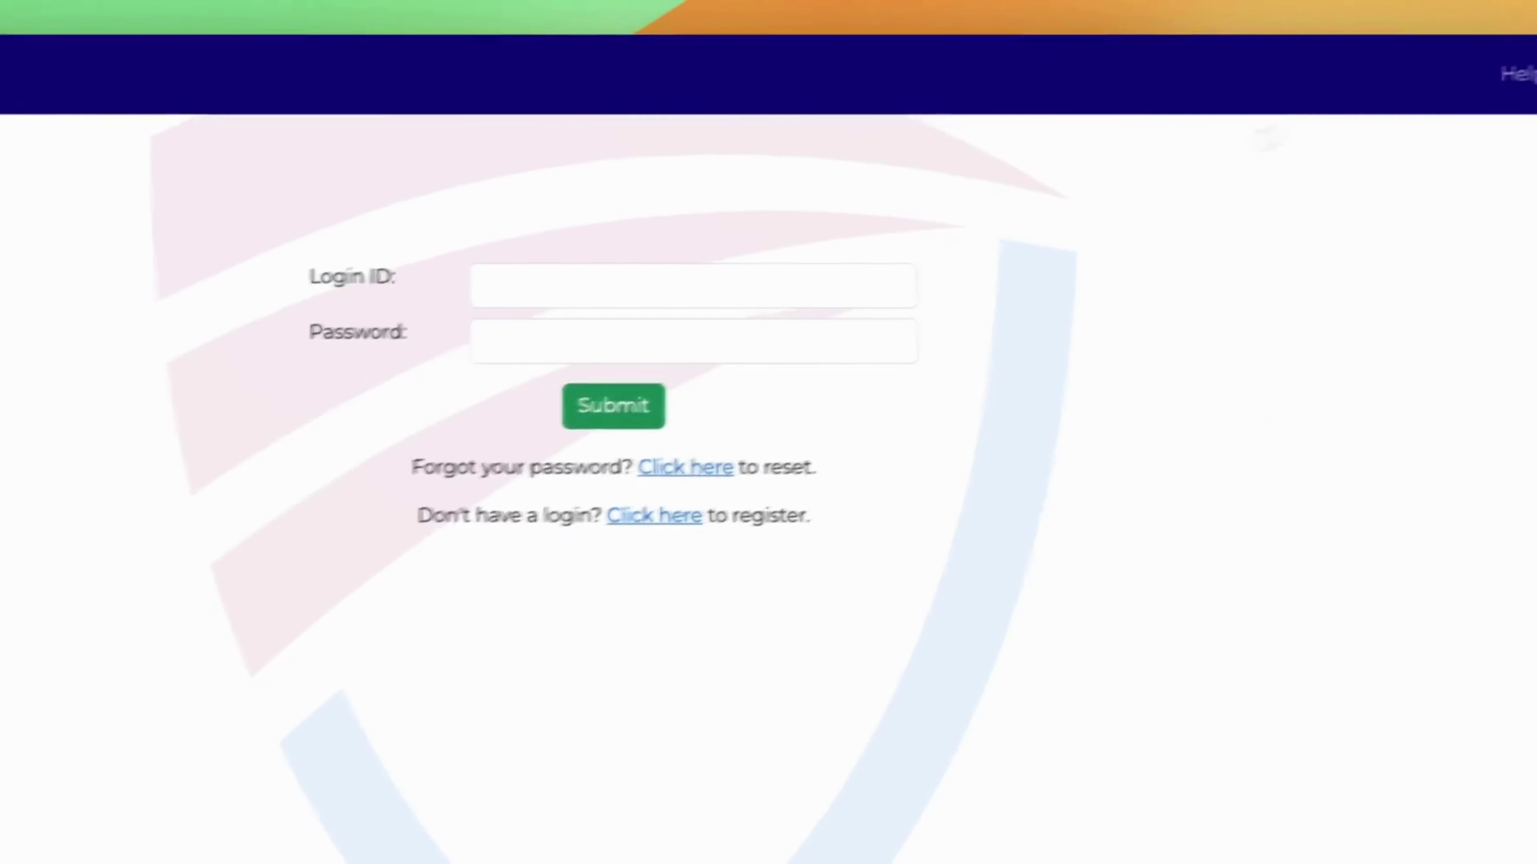
click(605, 287)
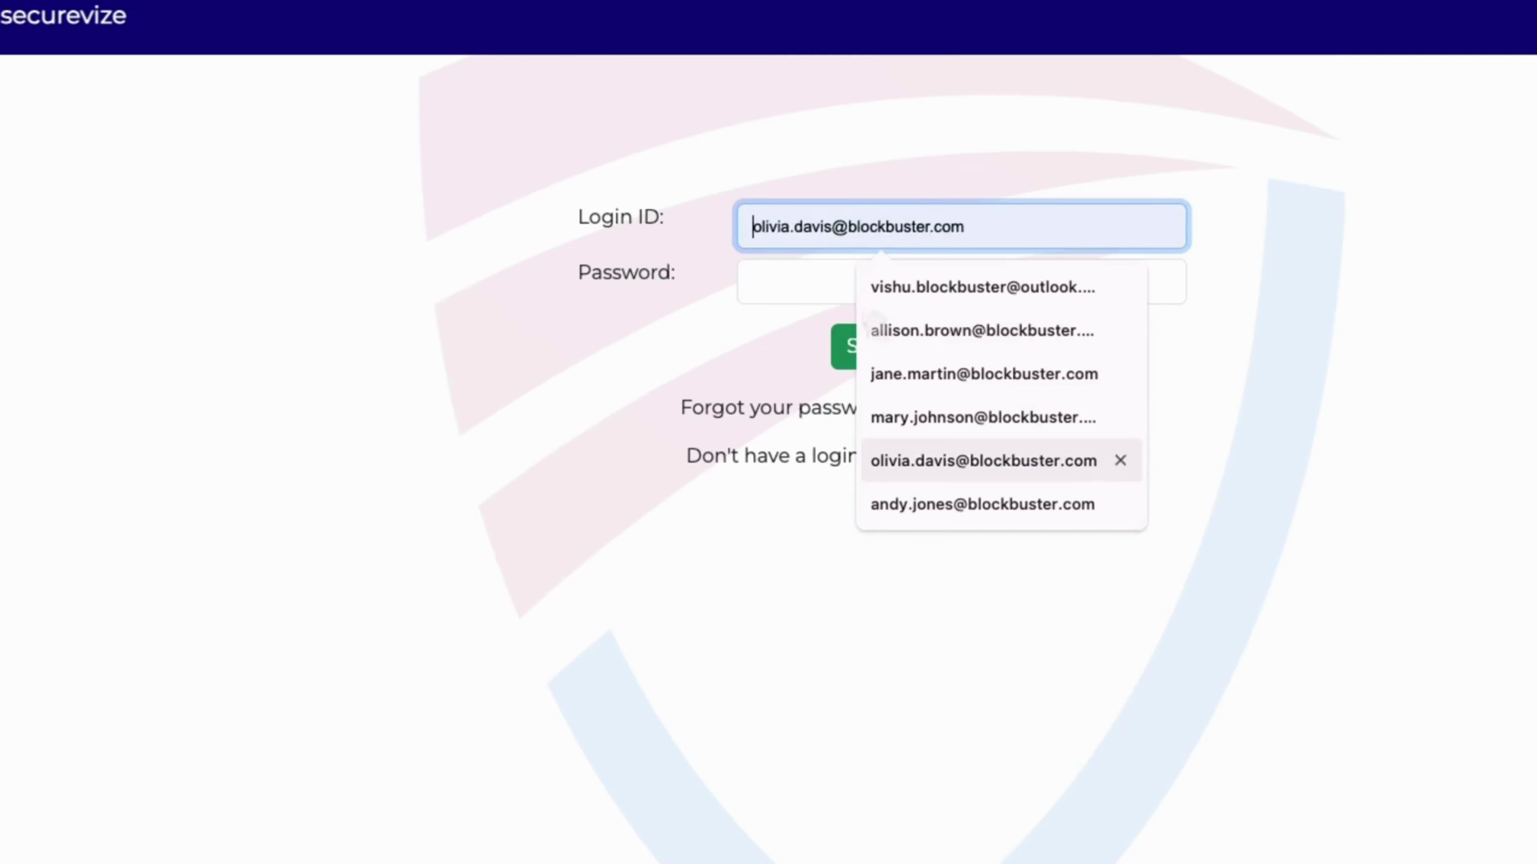
click(908, 501)
click(857, 293)
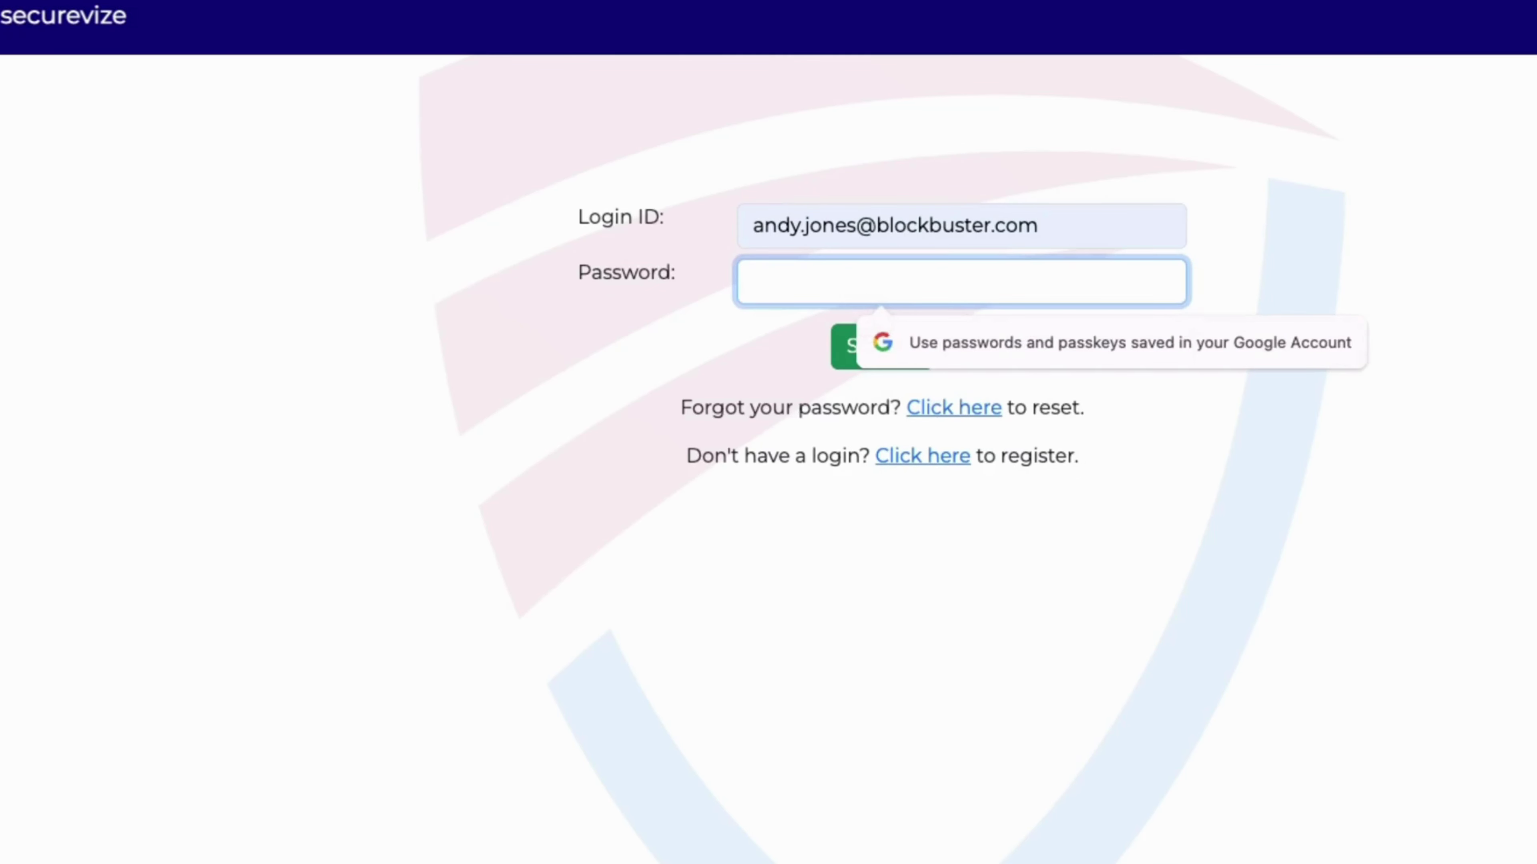
text(•••)
key(Return)
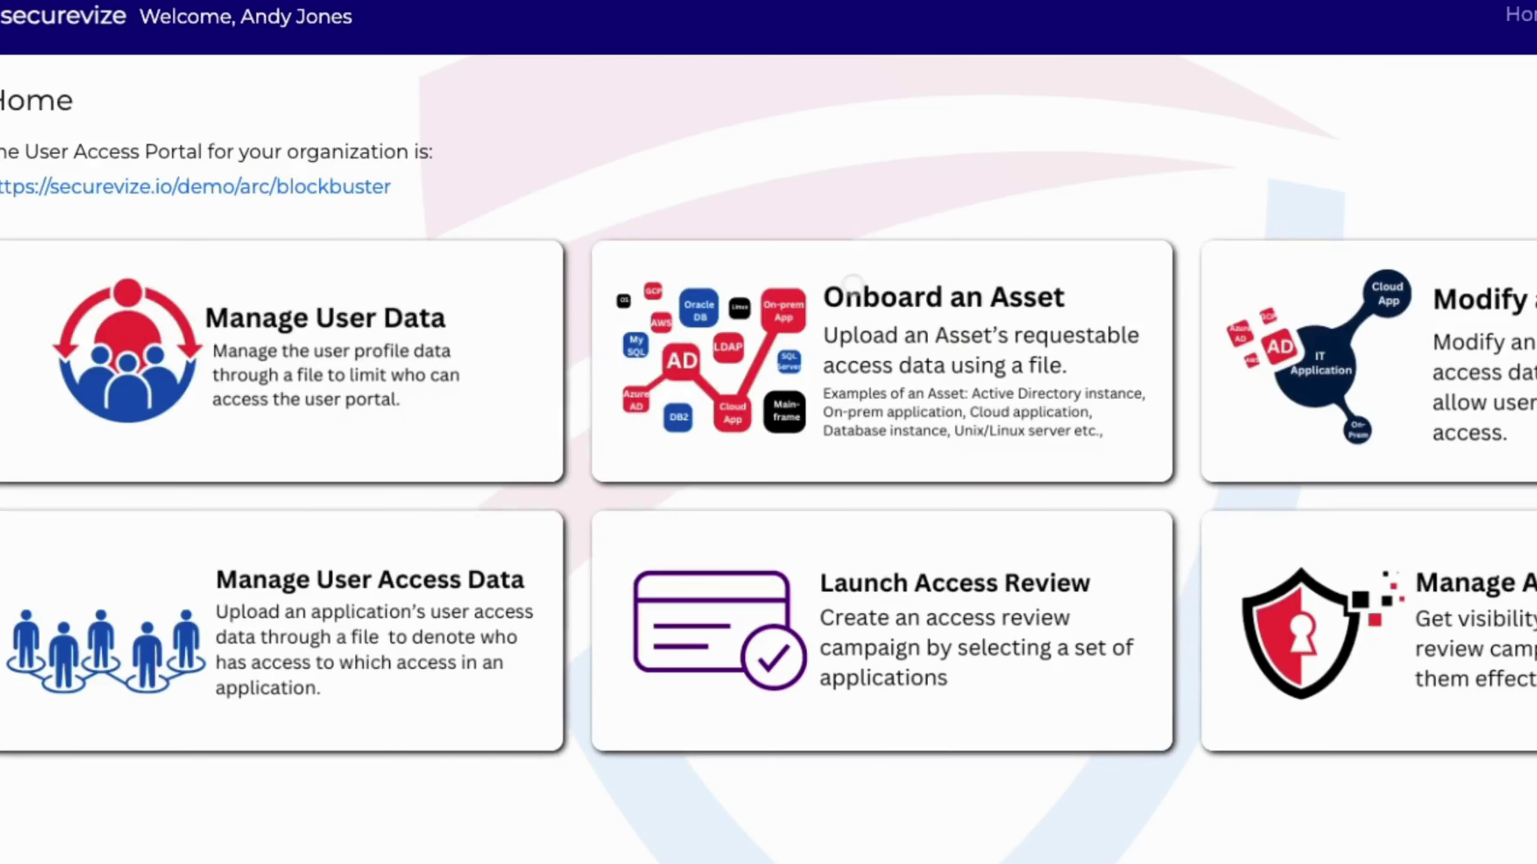
Start a new access review named 'SAP Campaign for 3Q2024'.
click(884, 557)
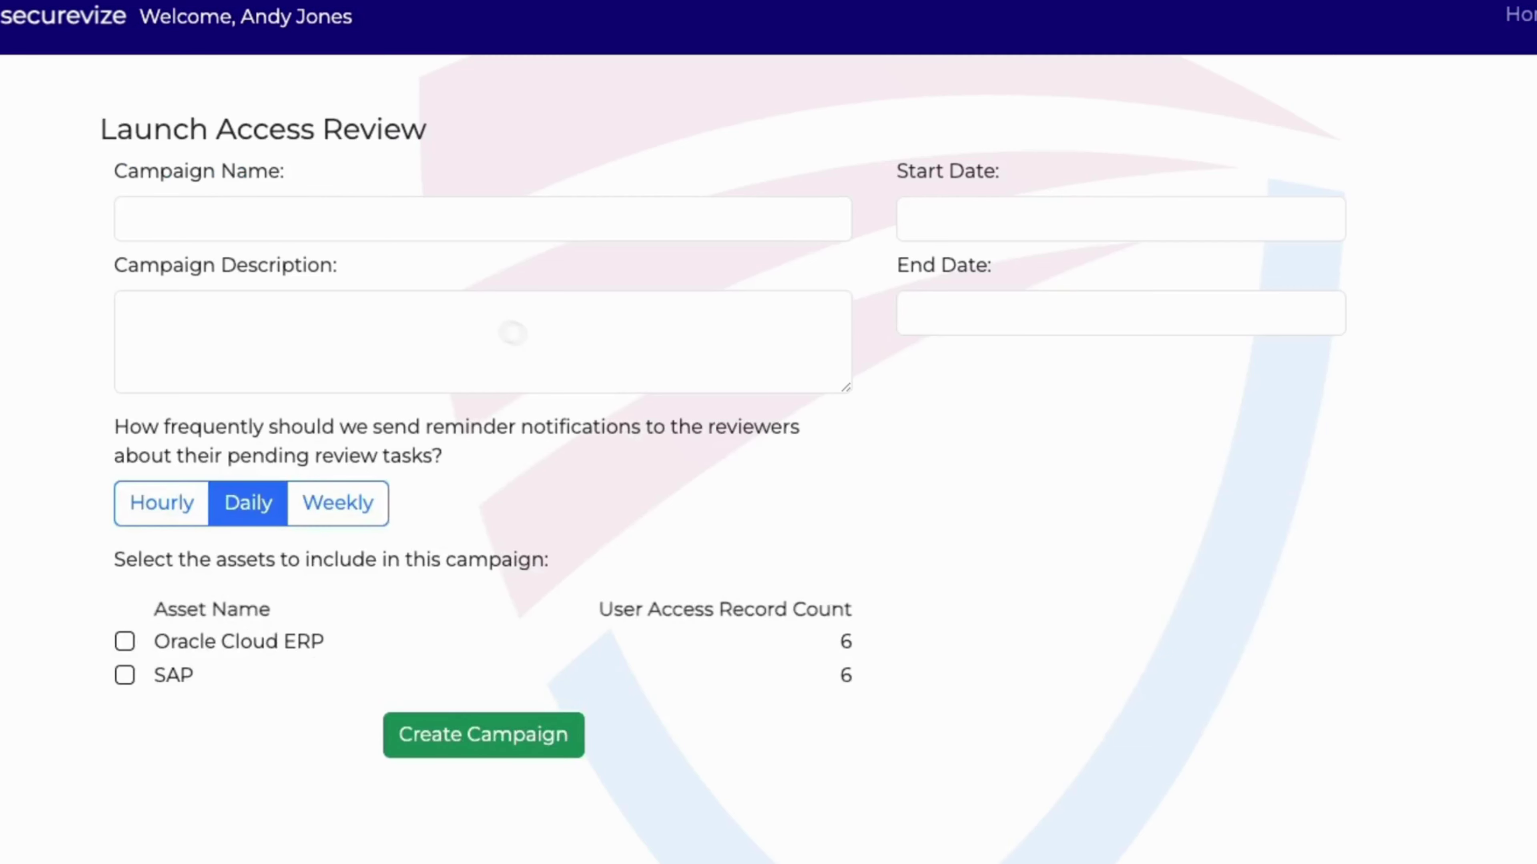
click(290, 230)
text(SAP)
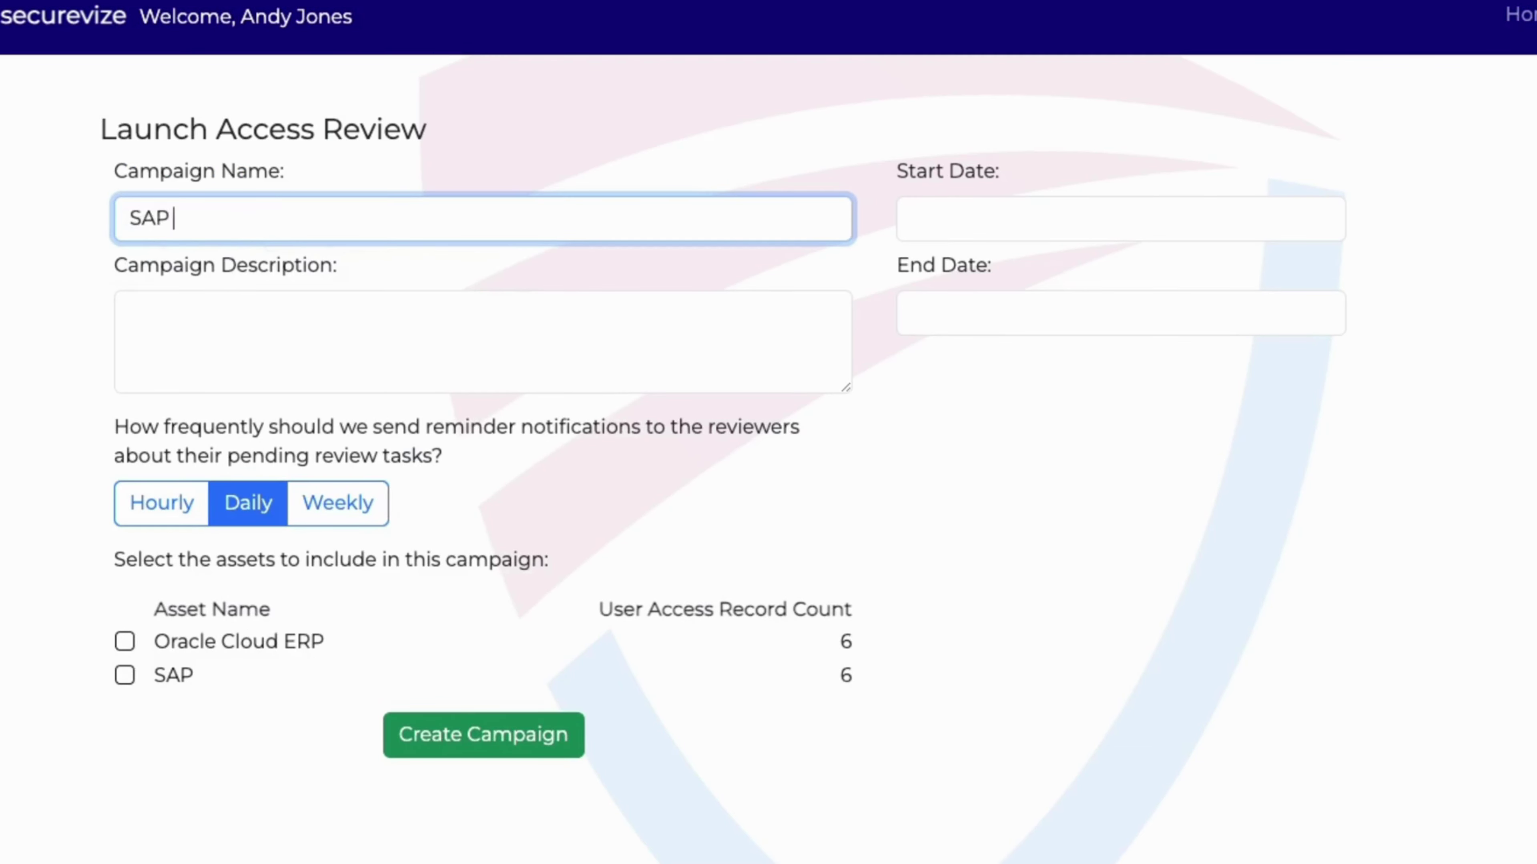
text(Oracle Cloud ERP Campaign for 3Q2024)
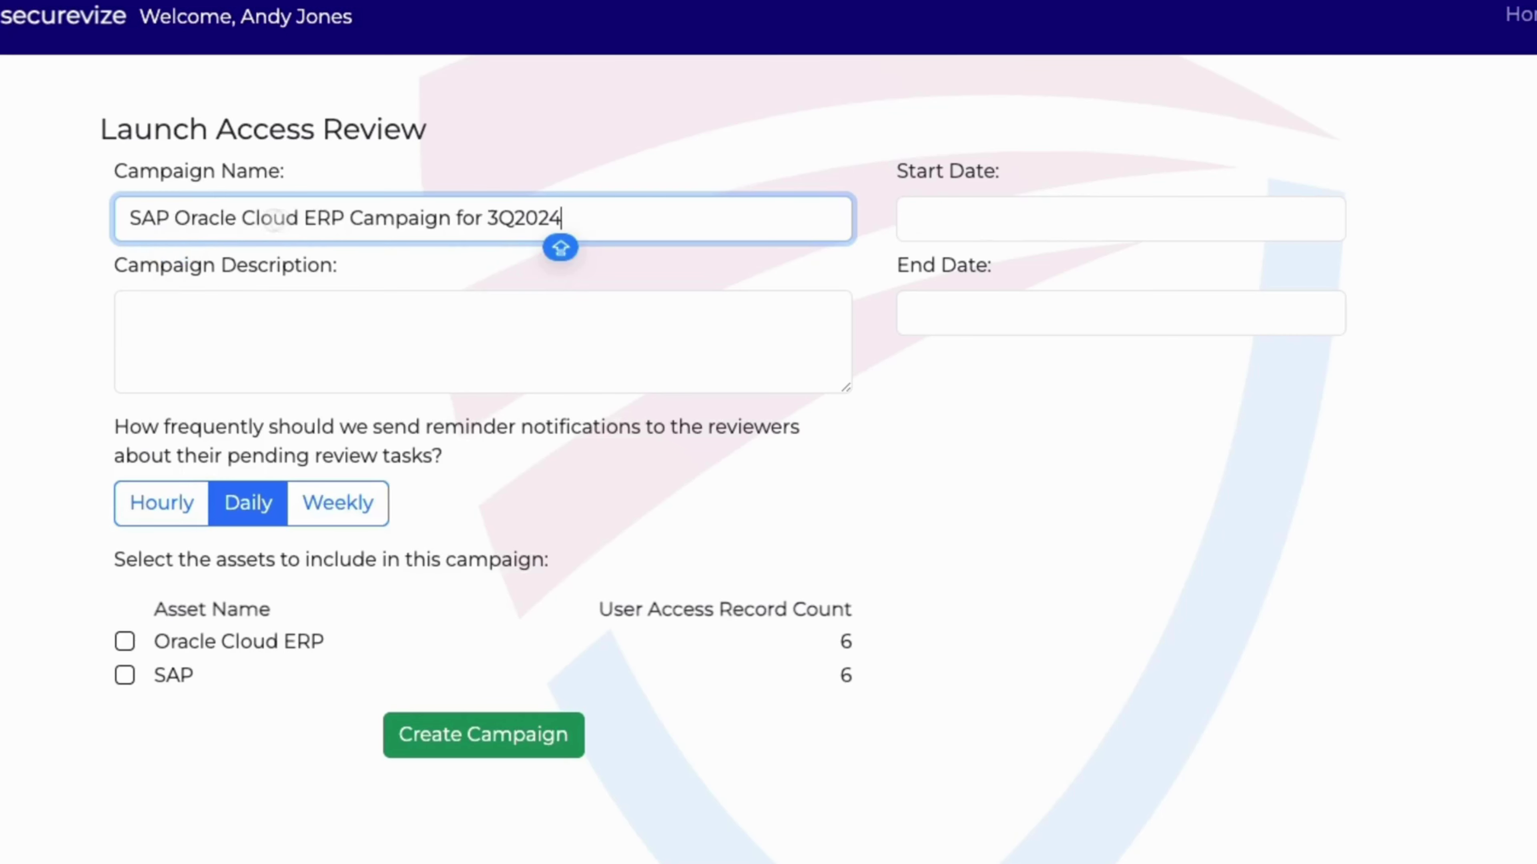
drag(174, 218, 302, 219)
key(shift+Right)
key(shift+Right)
key(shift+Right)
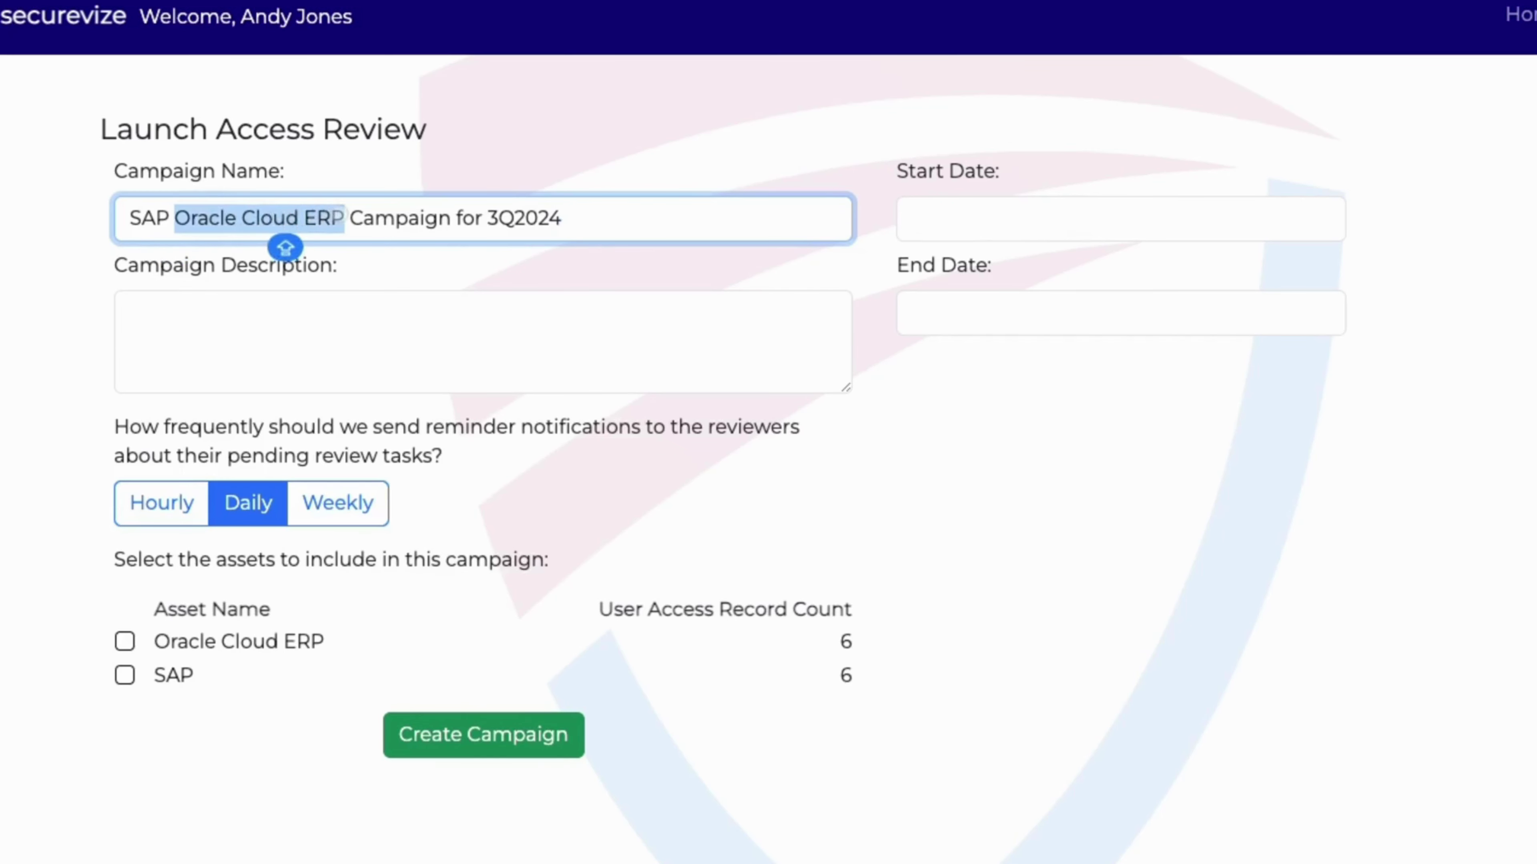
key(BackSpace)
key(BackSpace)
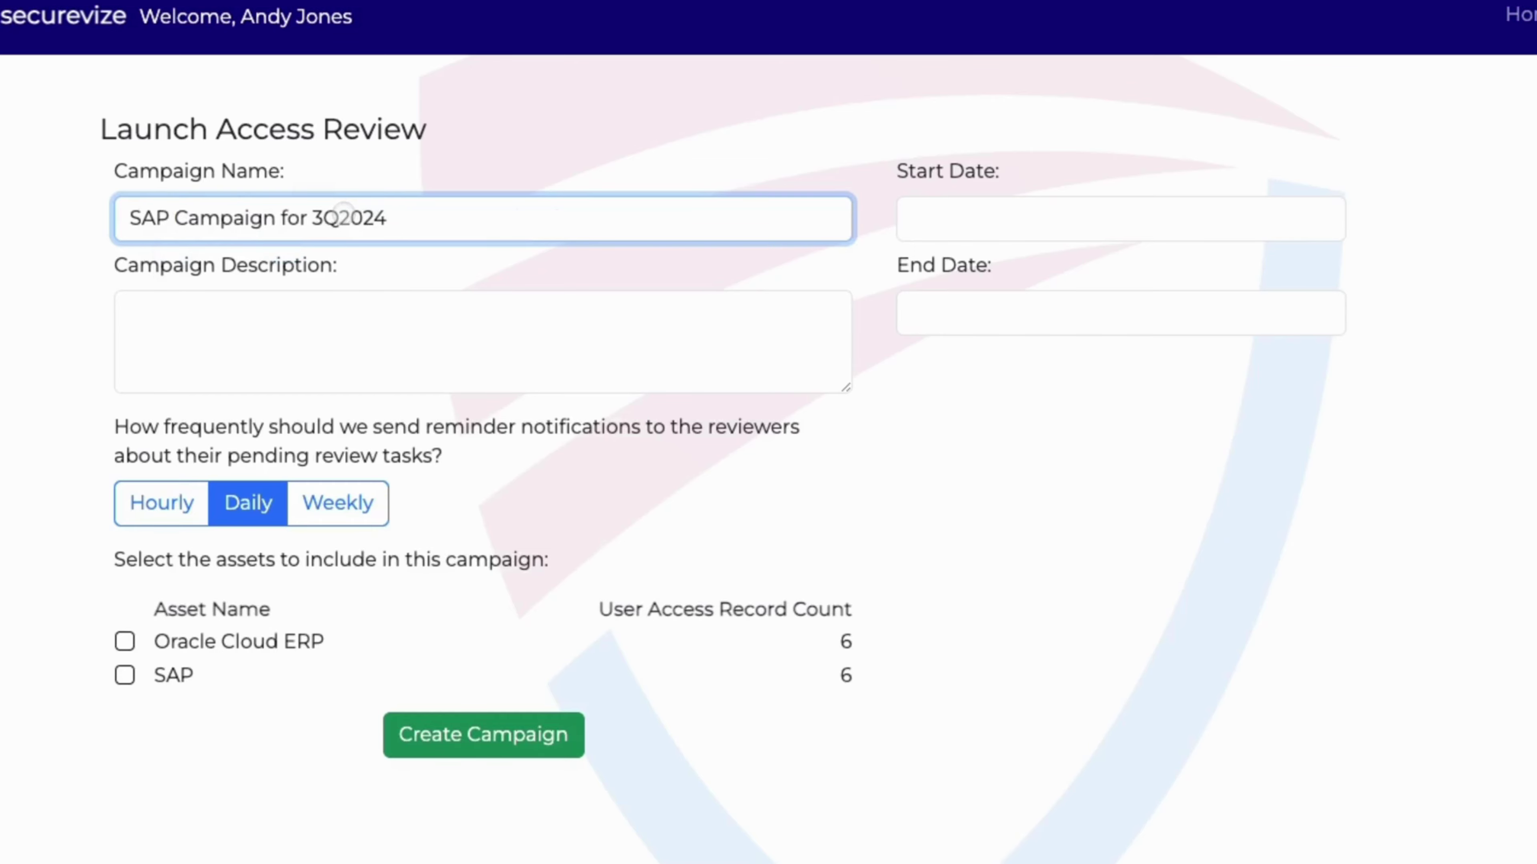
key(super+a)
key(super+c)
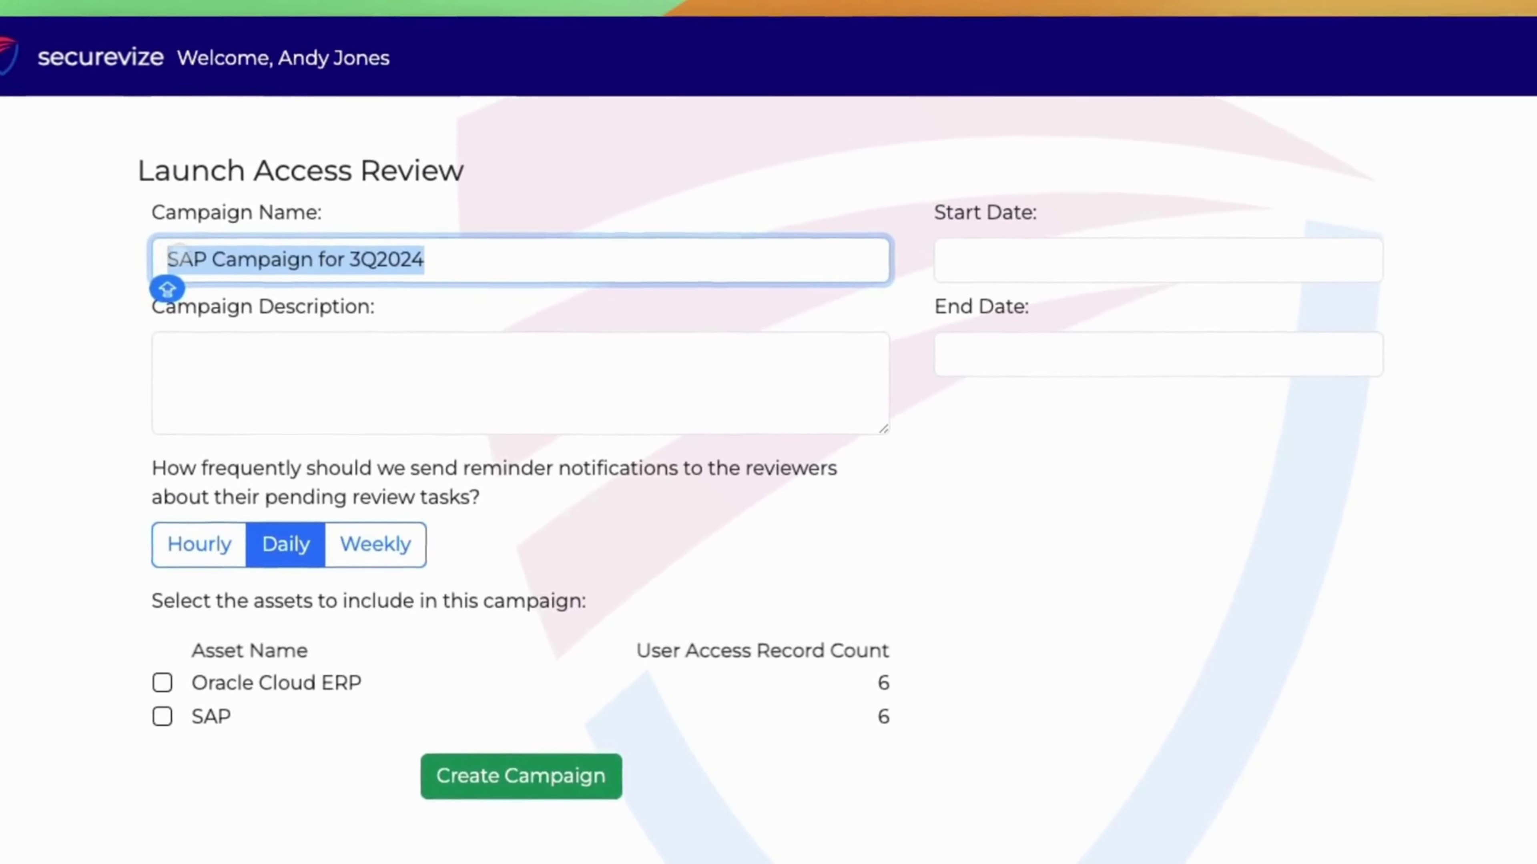
Enter the description 'SAP Campaign for 3rd quarter of 2024'.
click(234, 311)
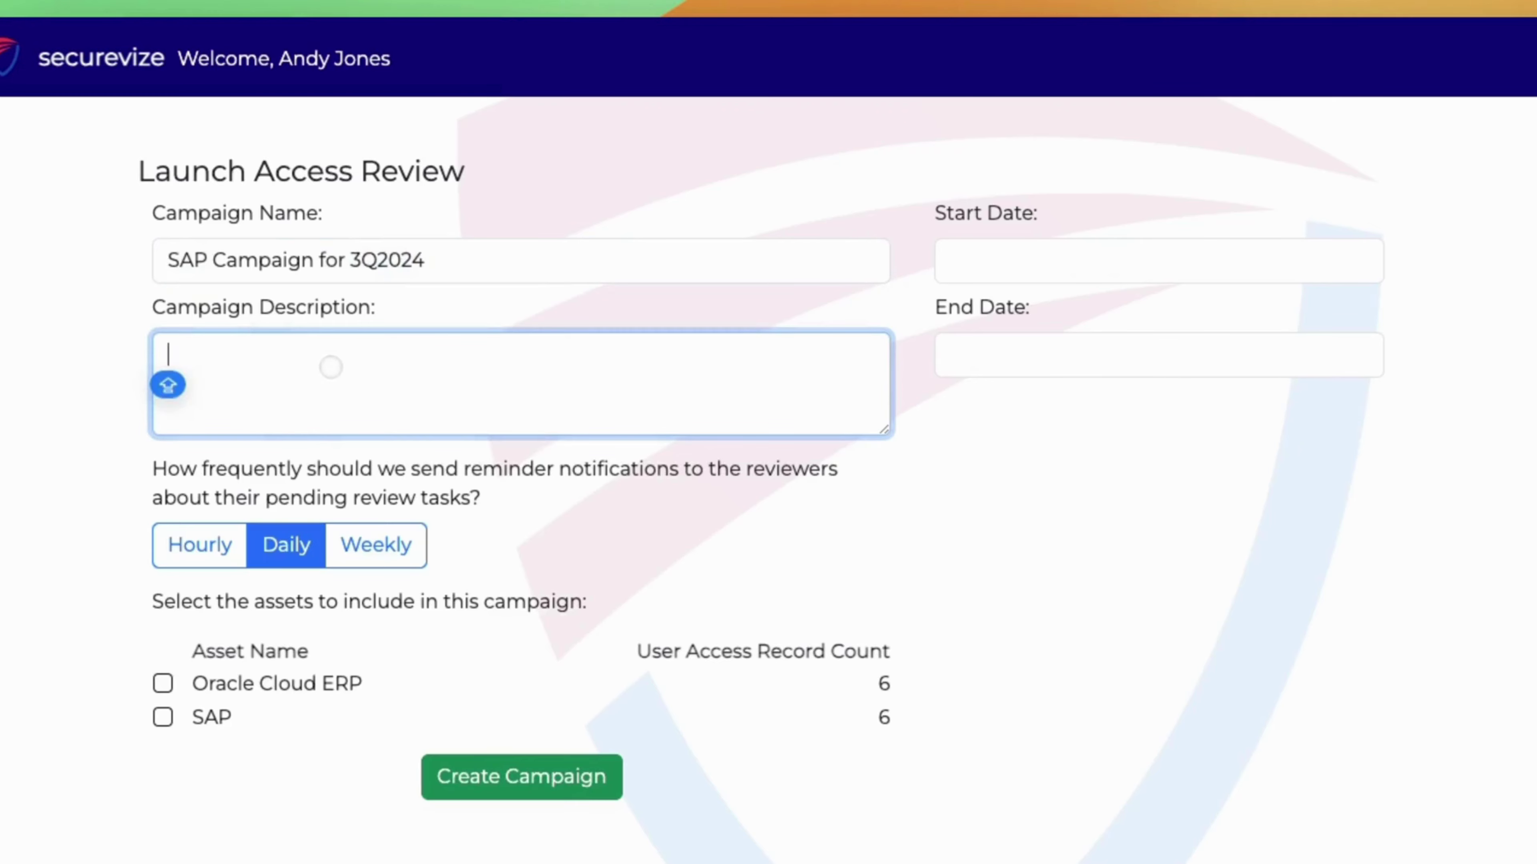
key(super+v)
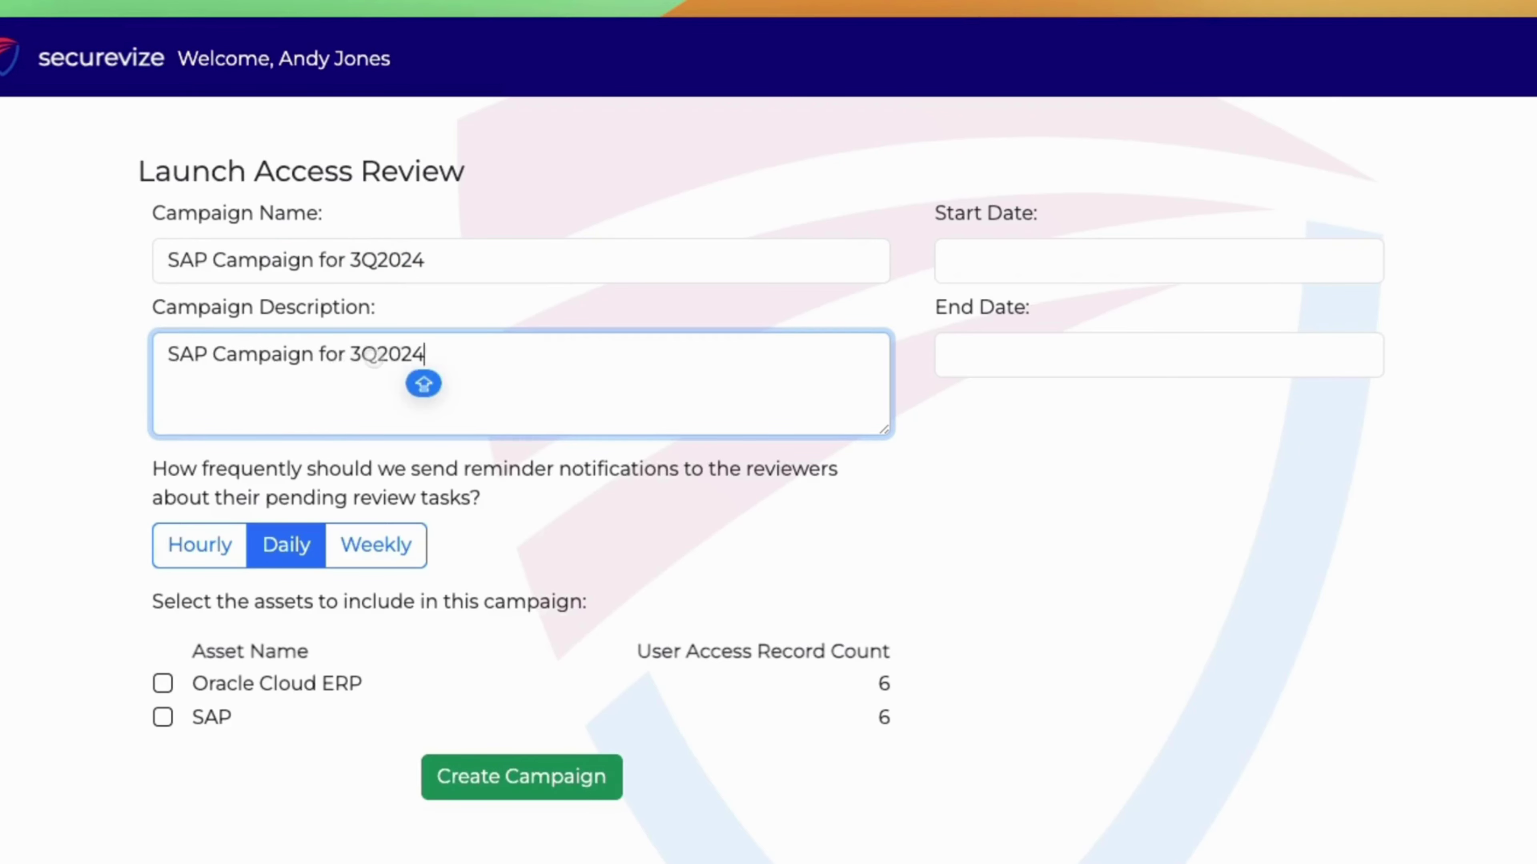
click(375, 356)
key(BackSpace)
text(rd qu)
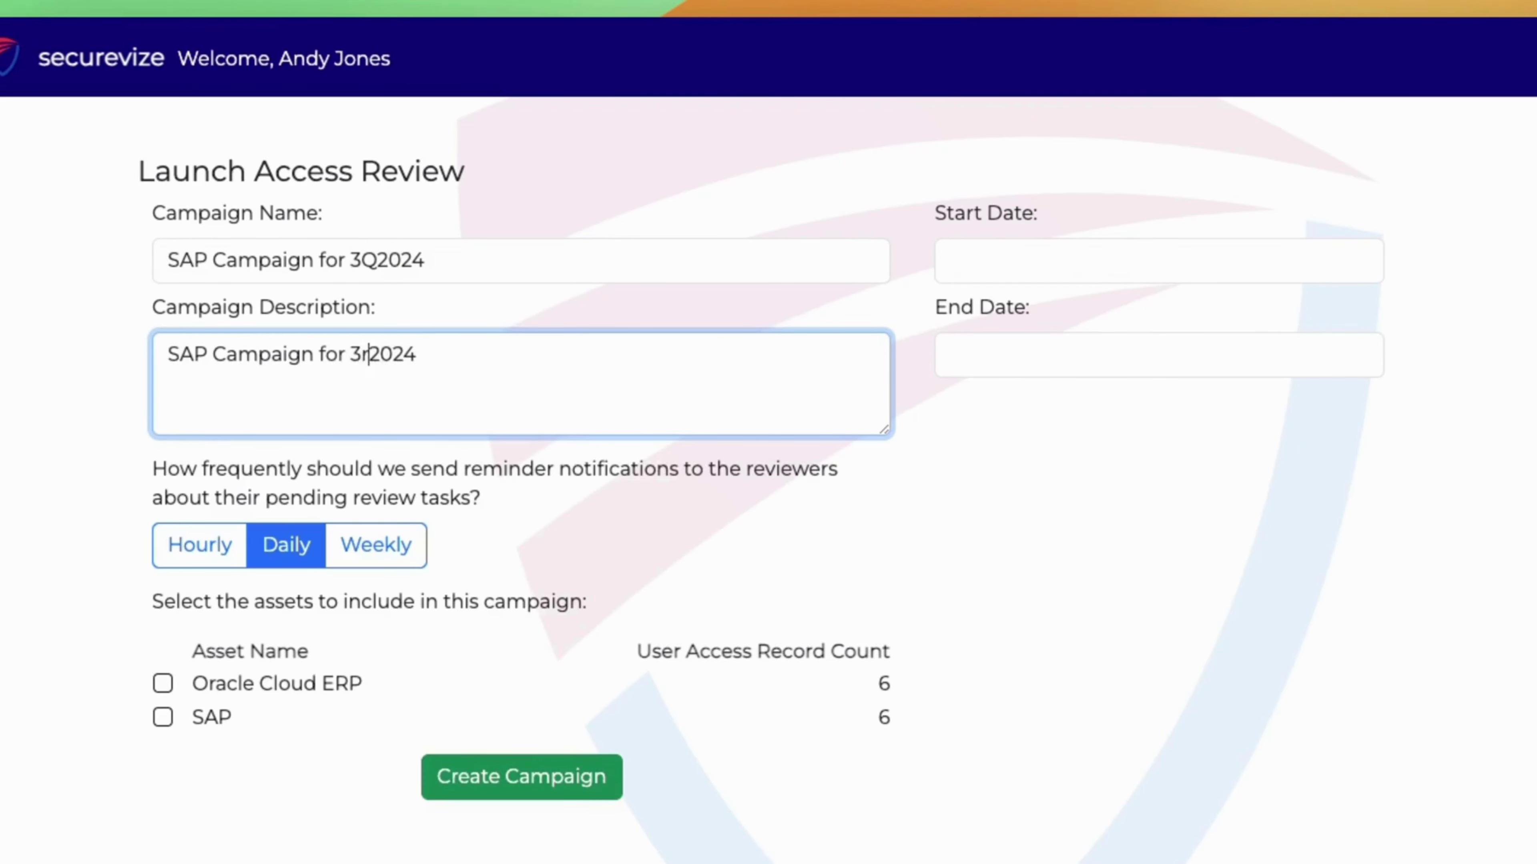
text(arter of)
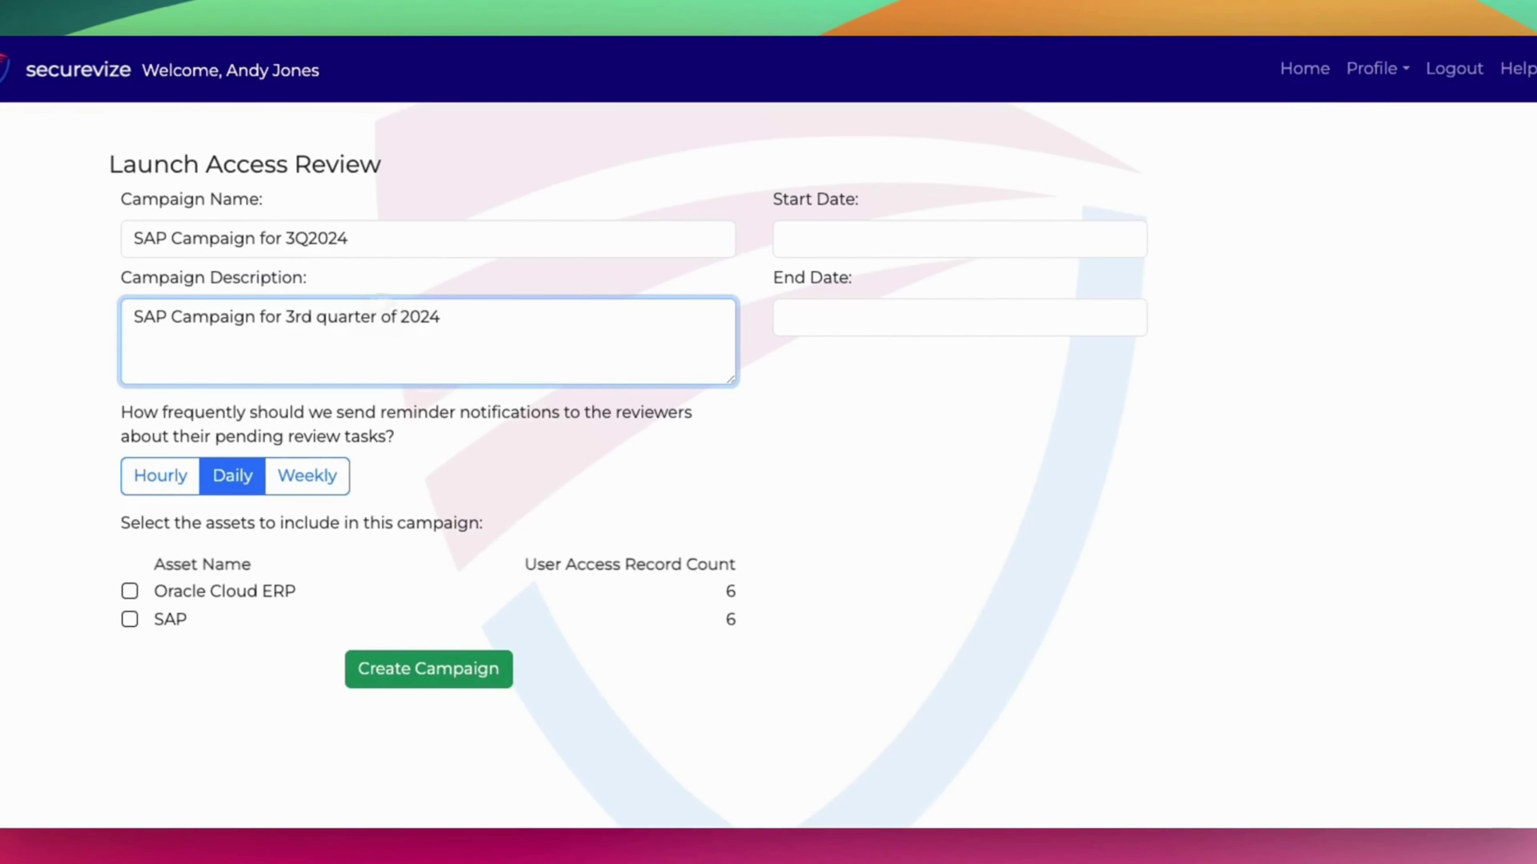
Set the review dates to 09/23/2024 through 10/14/2024 and include the SAP asset.
click(847, 239)
click(840, 528)
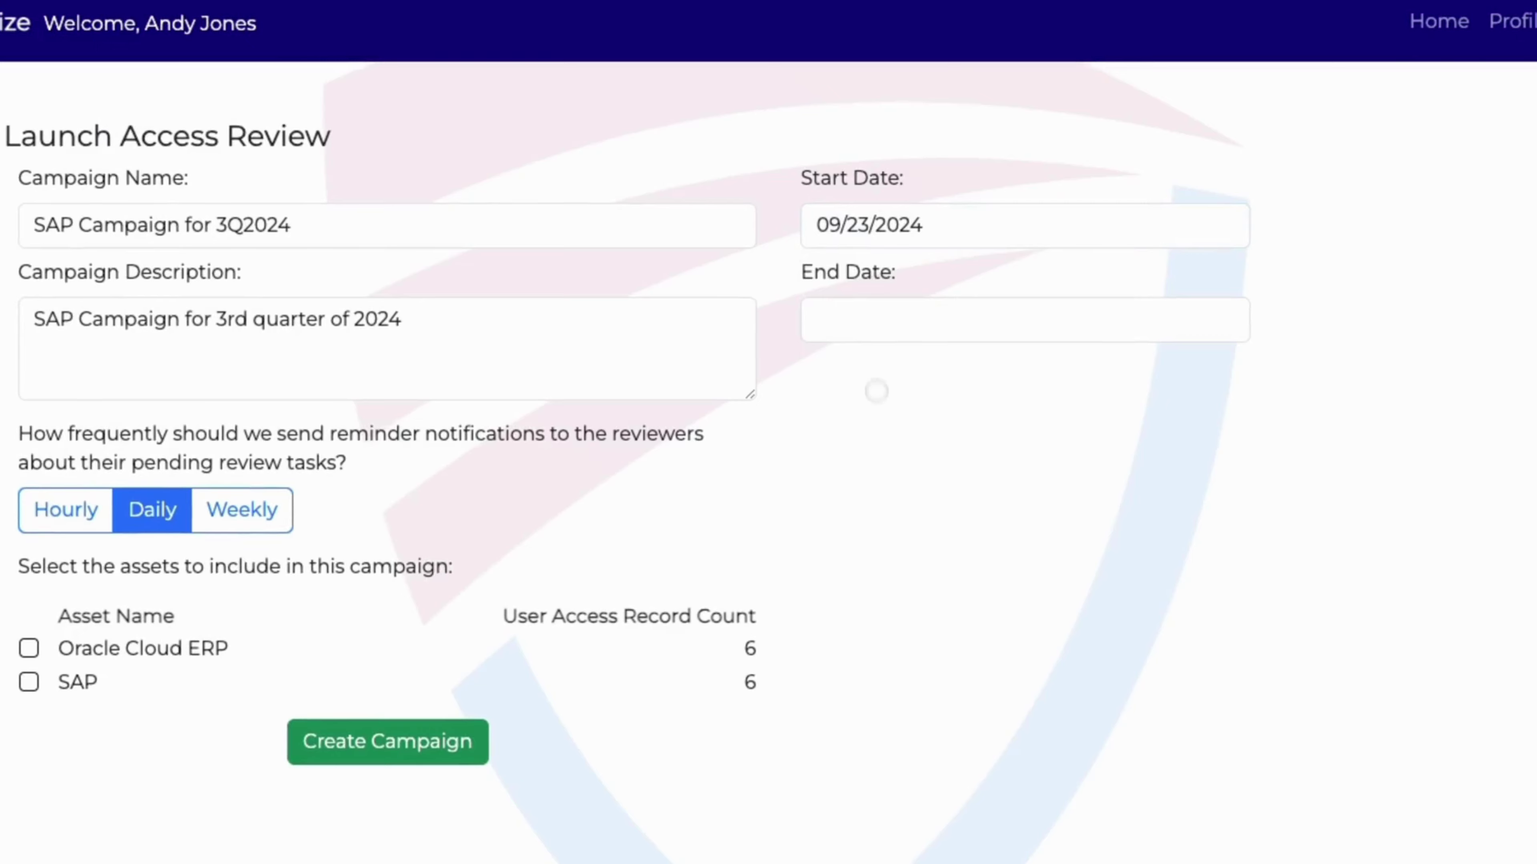
click(859, 319)
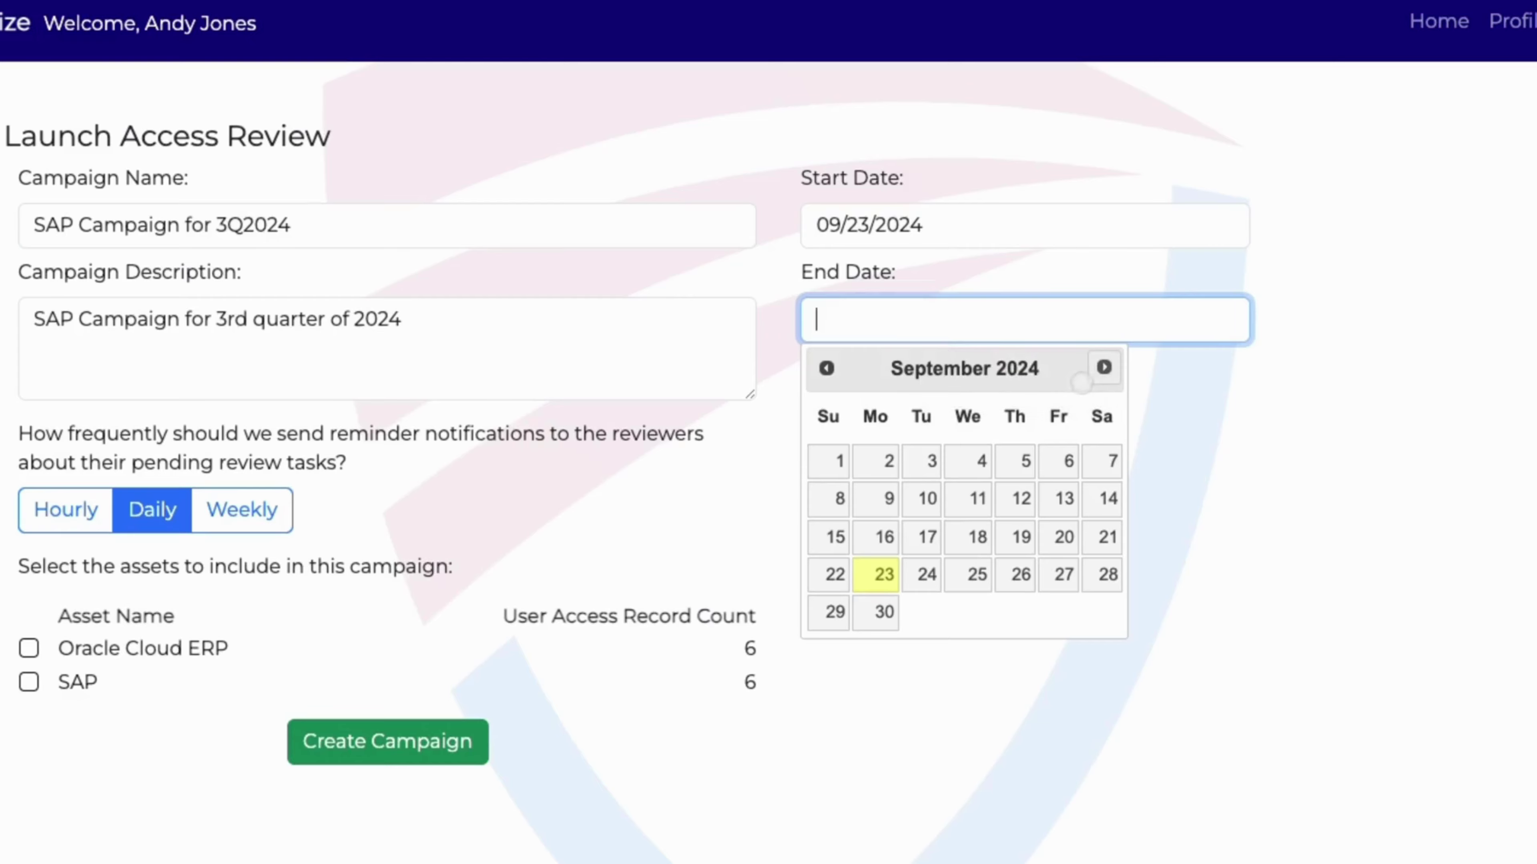
click(1102, 368)
click(884, 537)
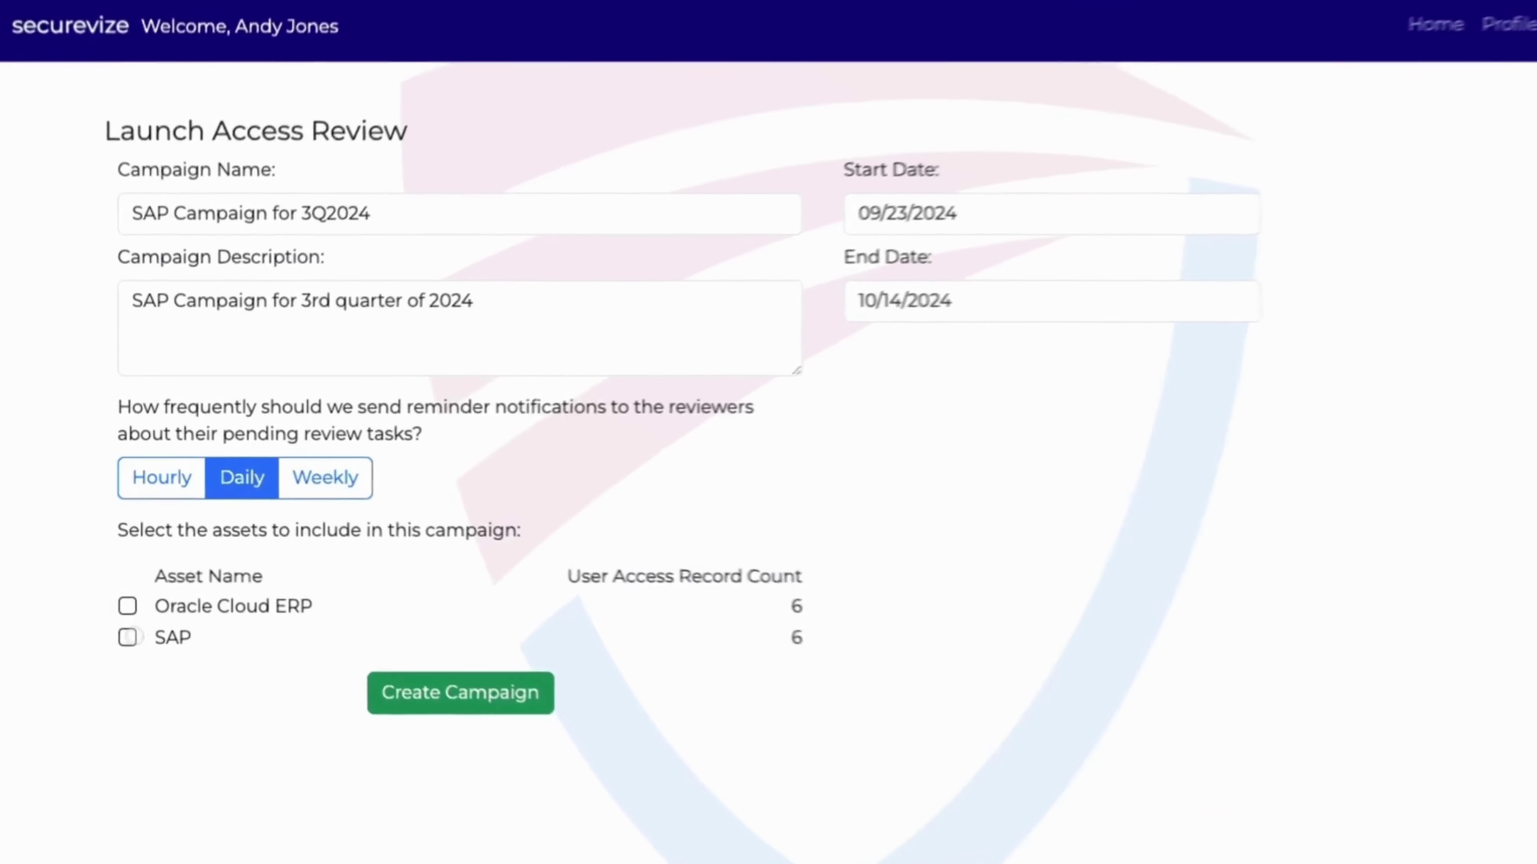
click(127, 637)
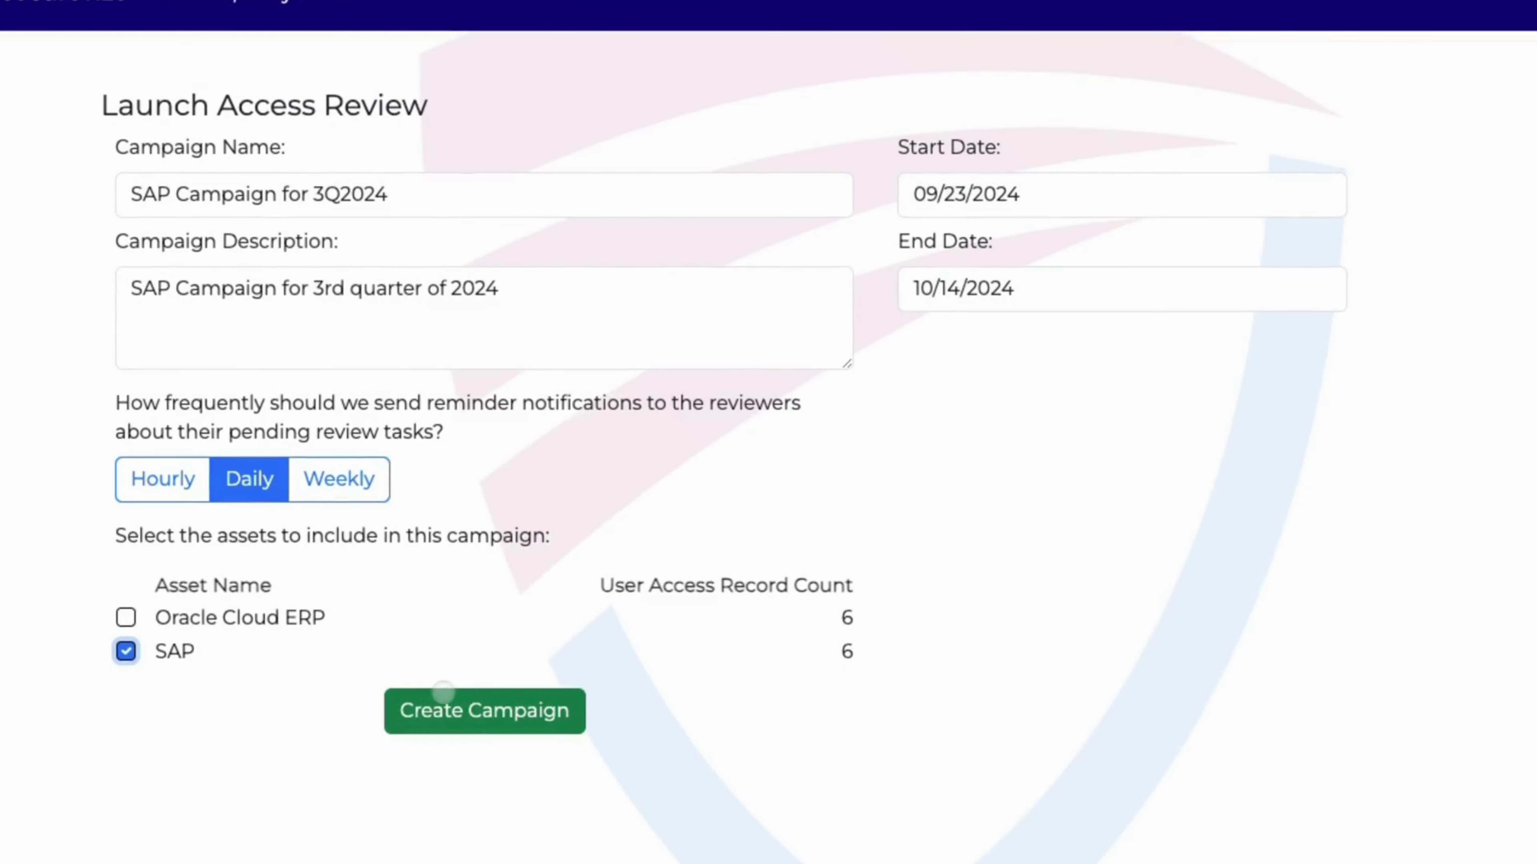
Create the SAP campaign and activate it from the Manage Access Reviews list.
click(426, 711)
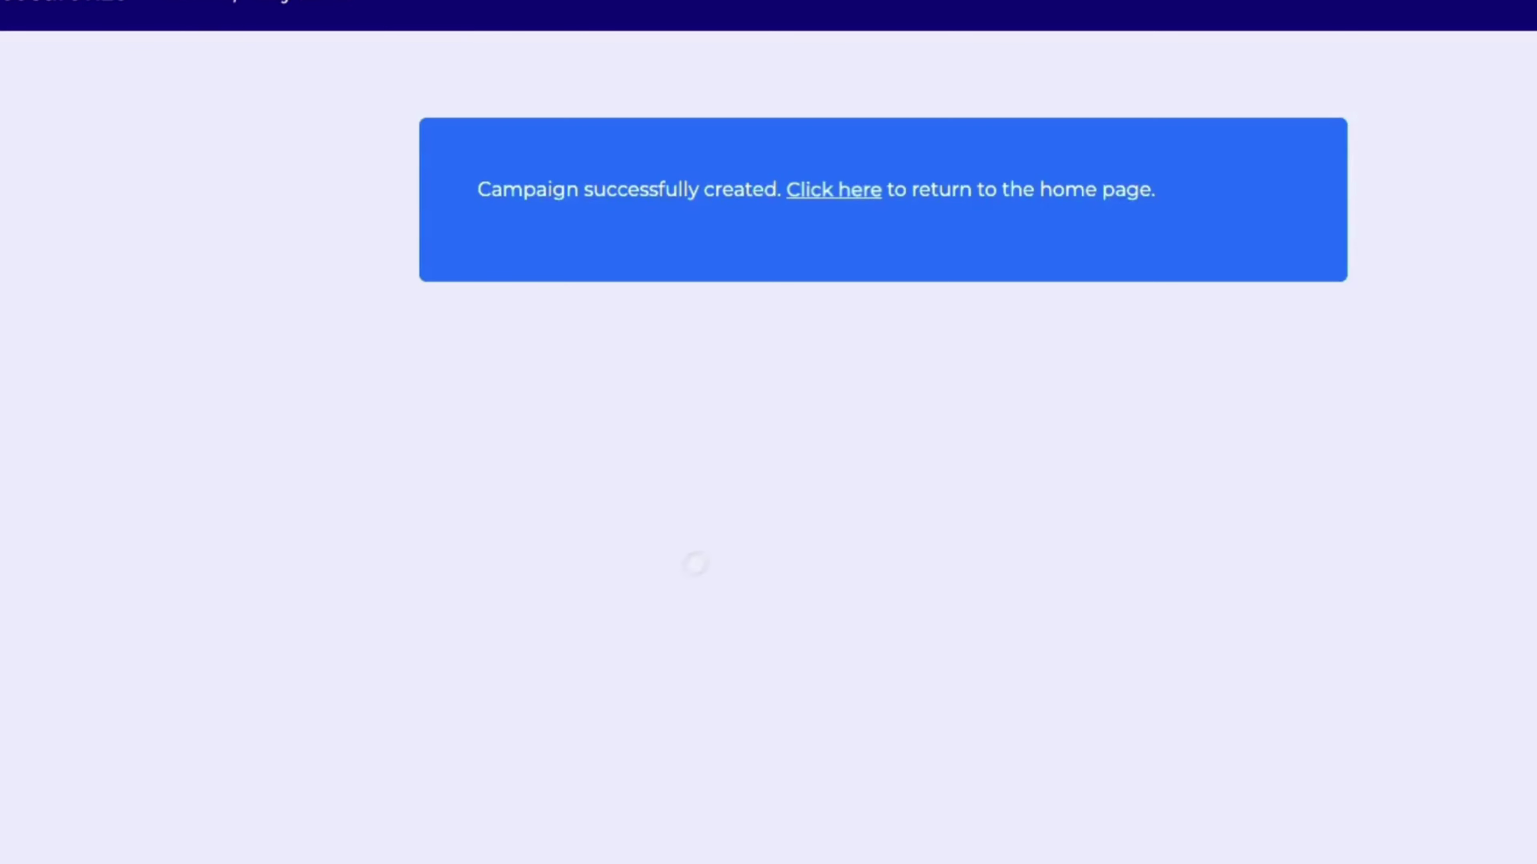
click(816, 203)
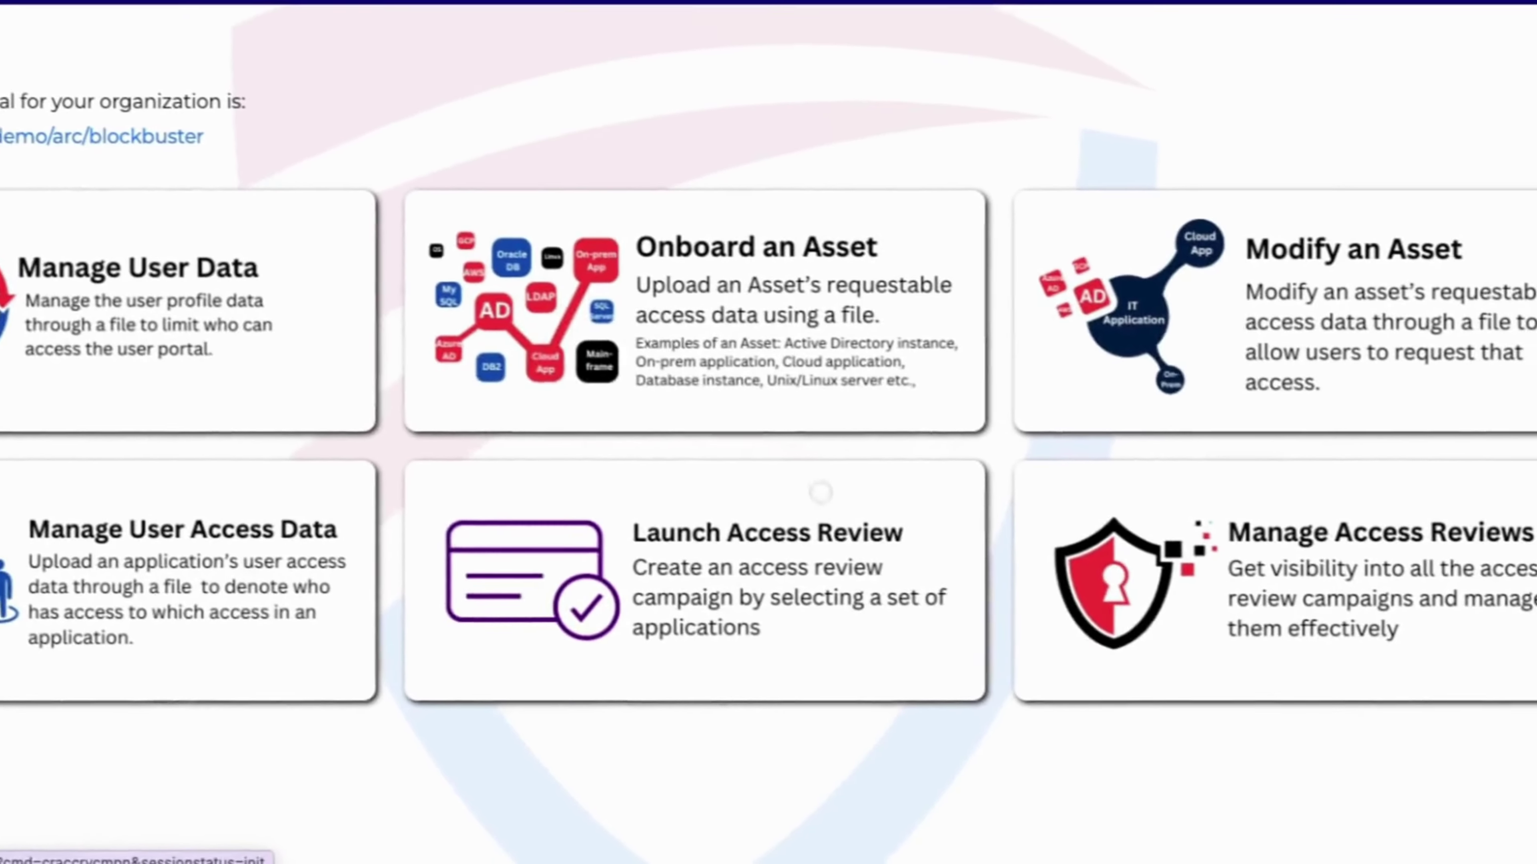
click(1301, 591)
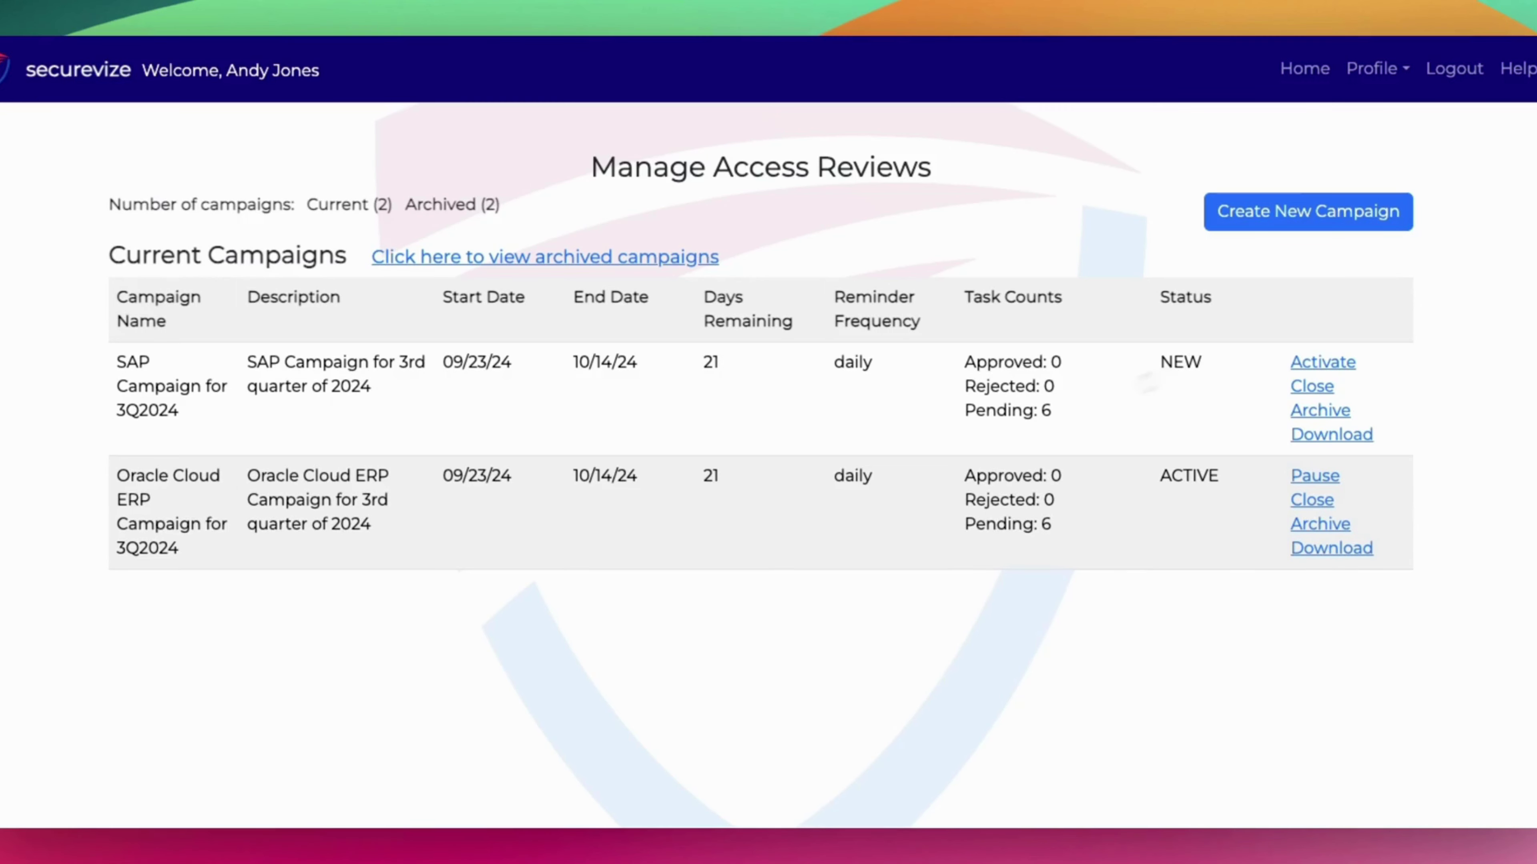
click(1322, 362)
Log out of the Securevize admin session.
click(1439, 68)
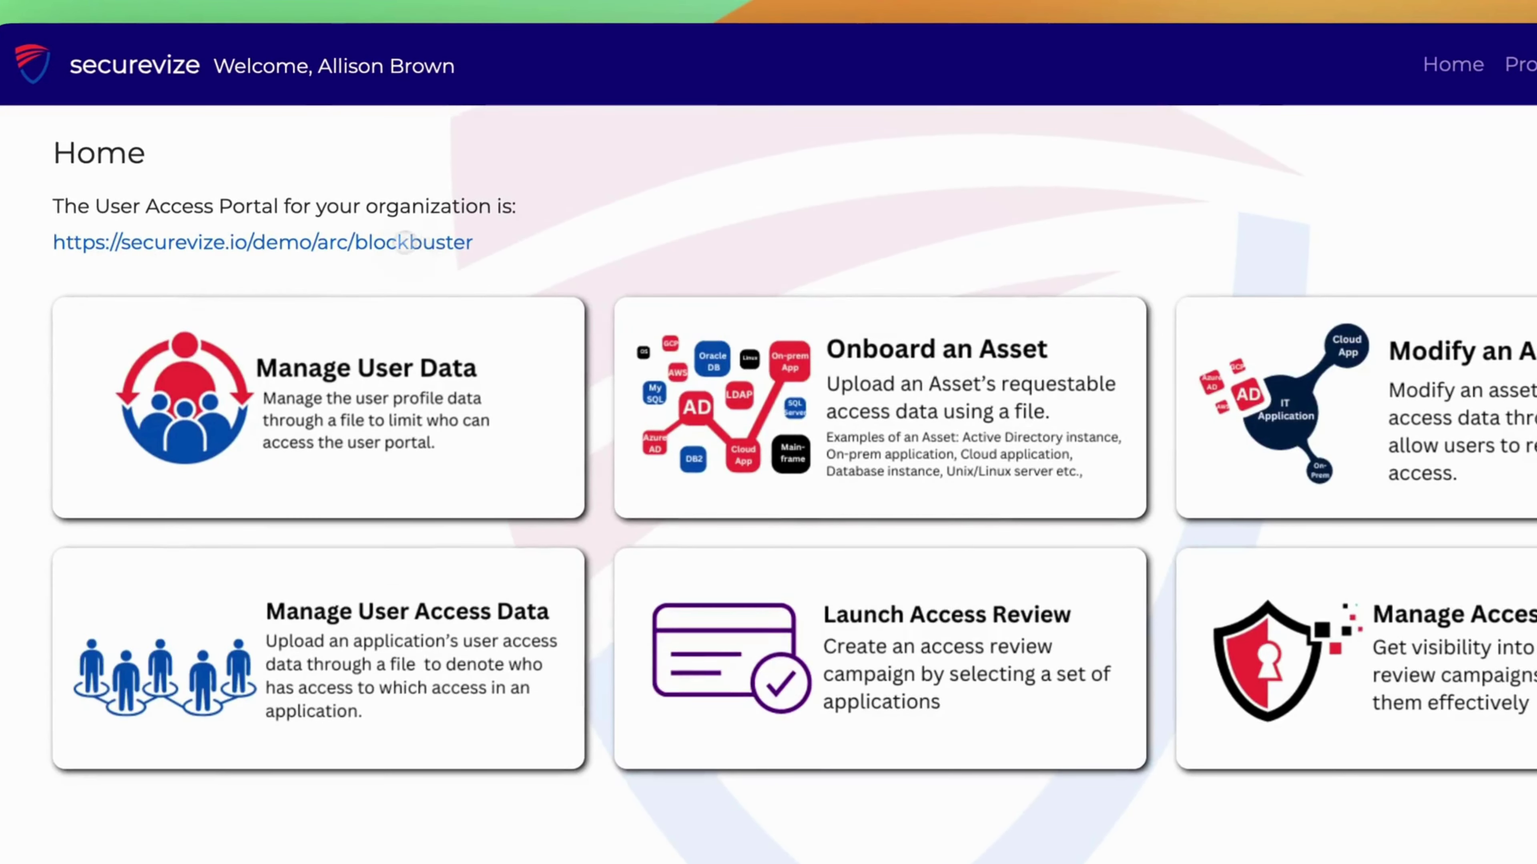
Sign in to the user access portal with the manager's saved email and password.
click(405, 242)
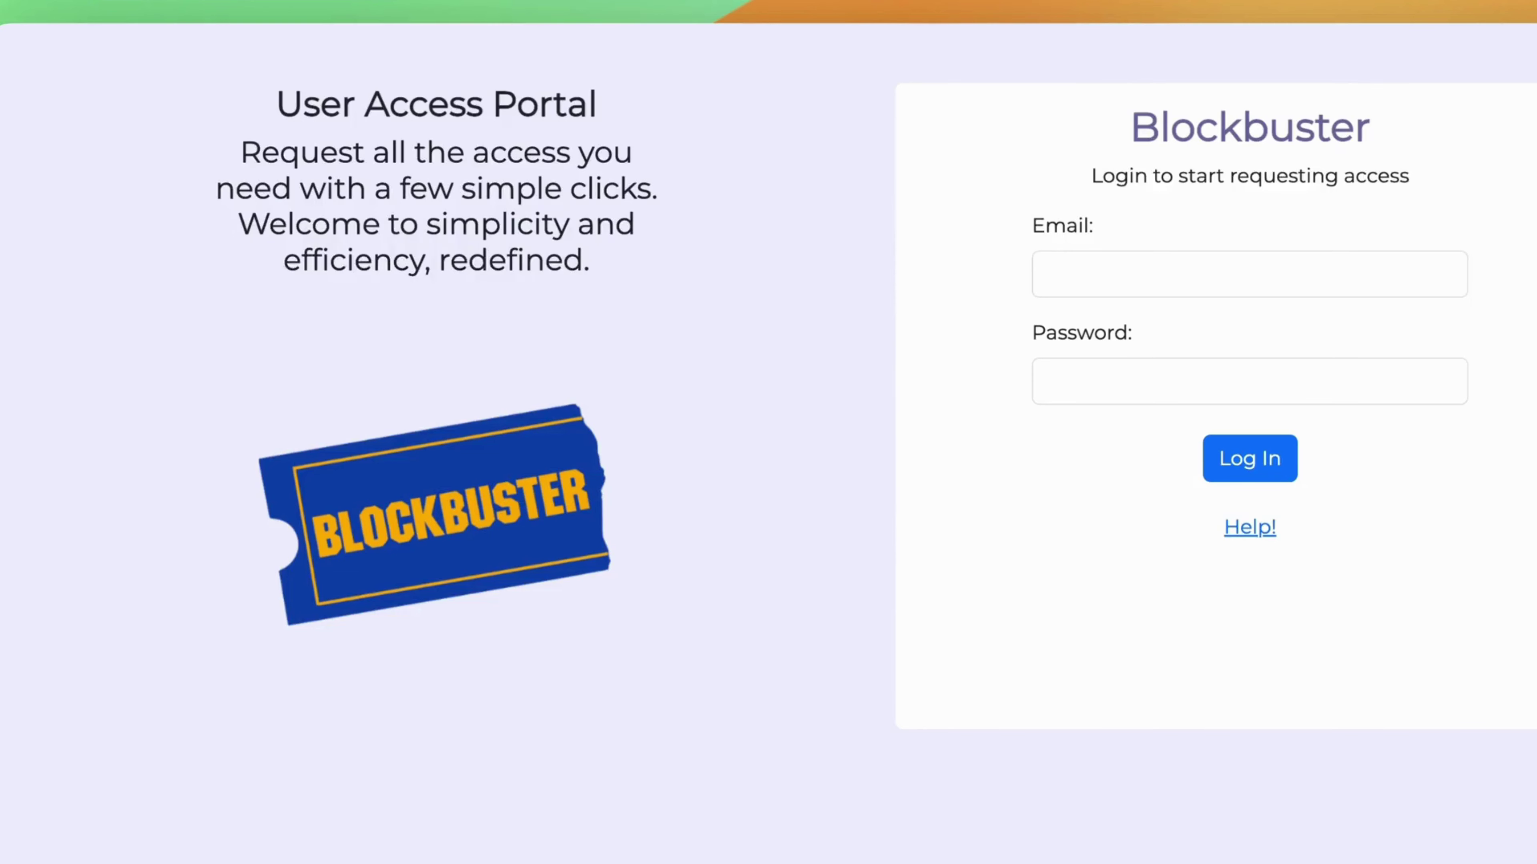
click(930, 266)
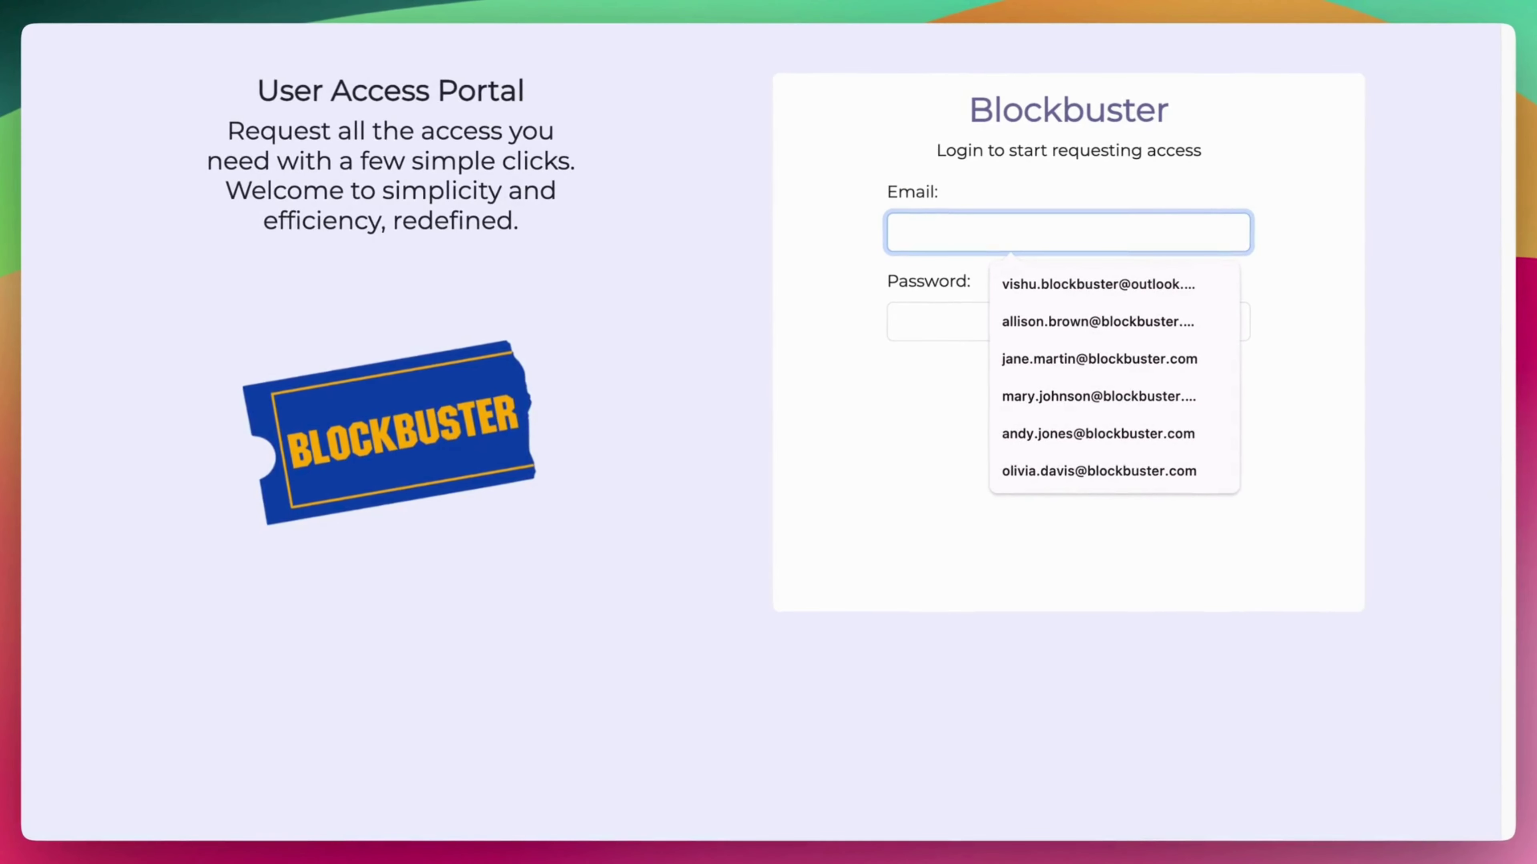
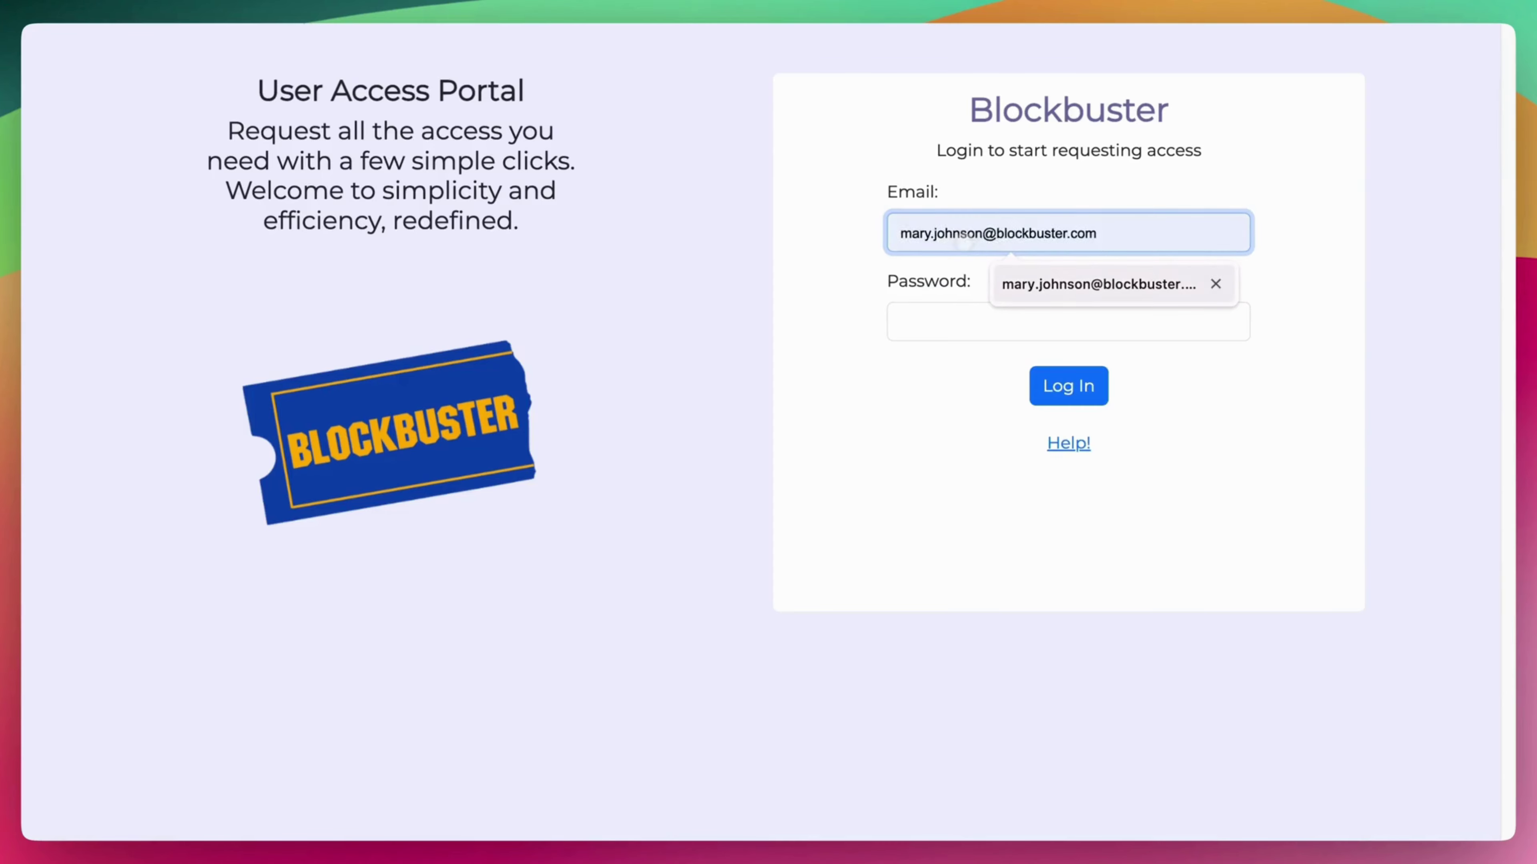
click(1028, 284)
click(984, 312)
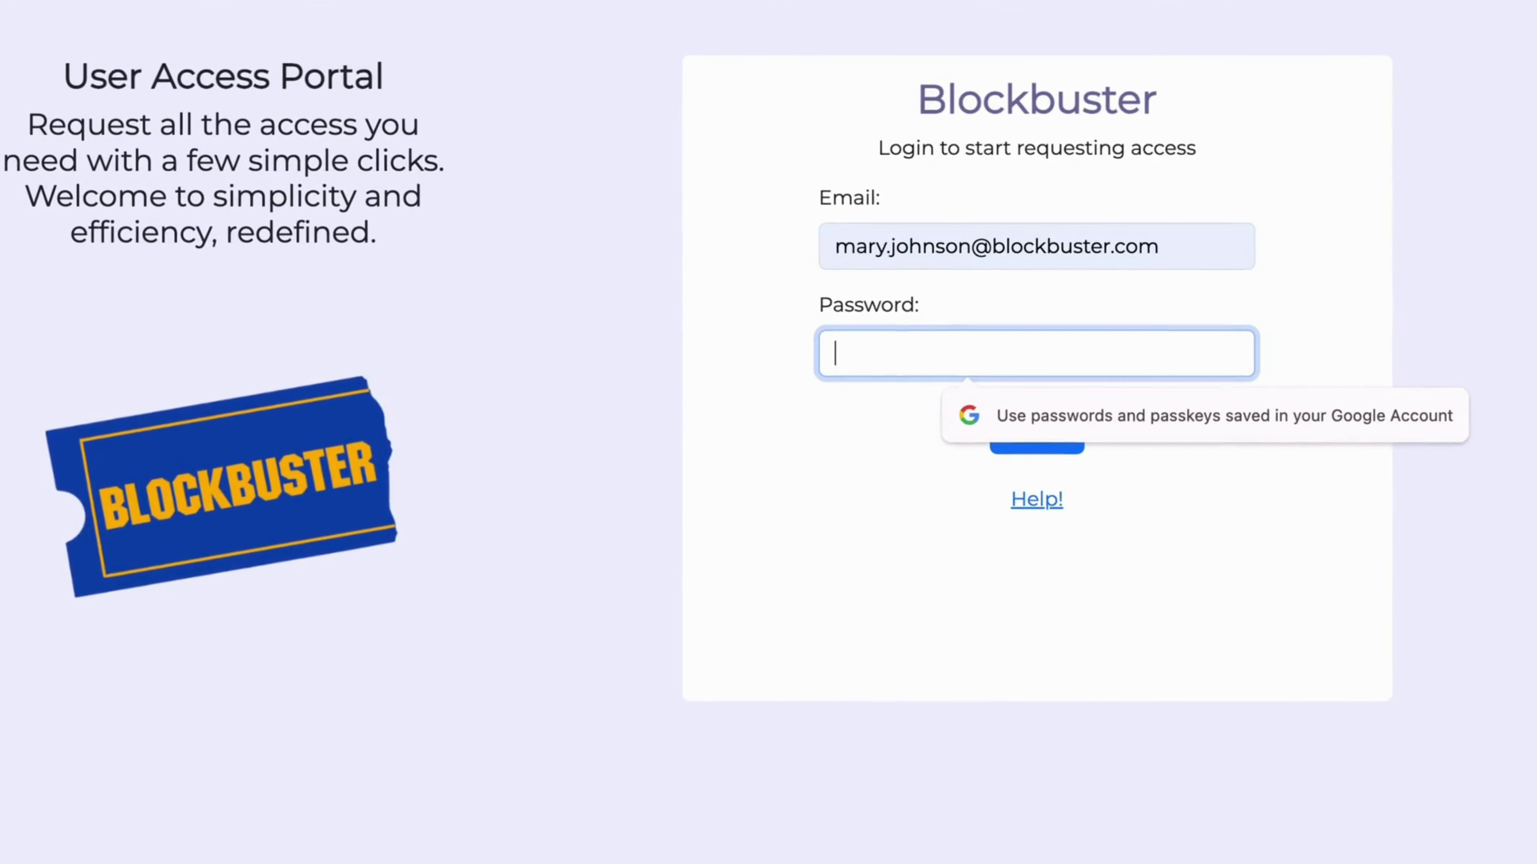
text(••••)
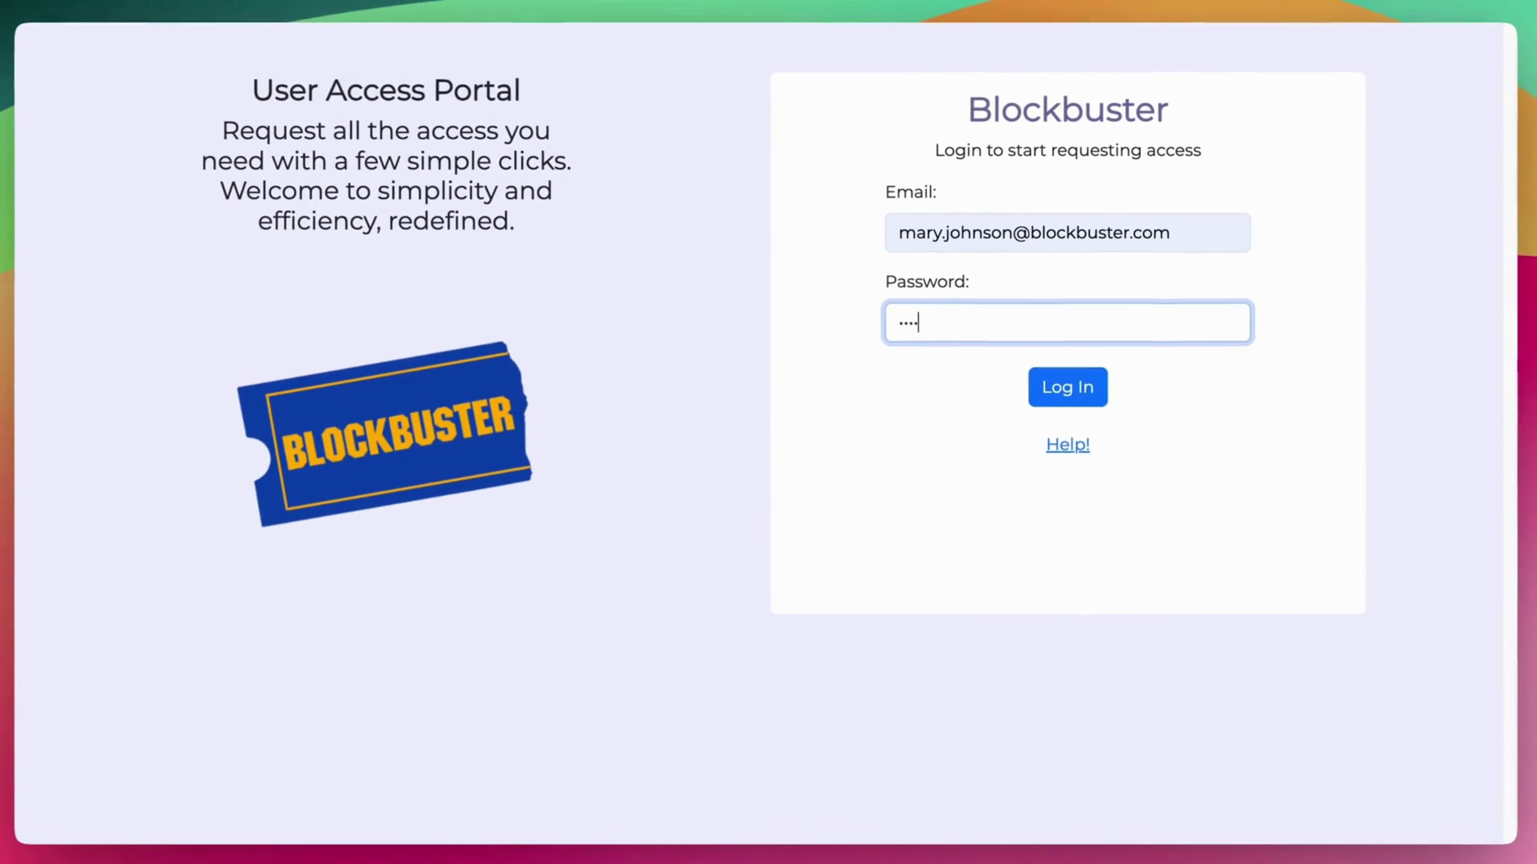
key(Return)
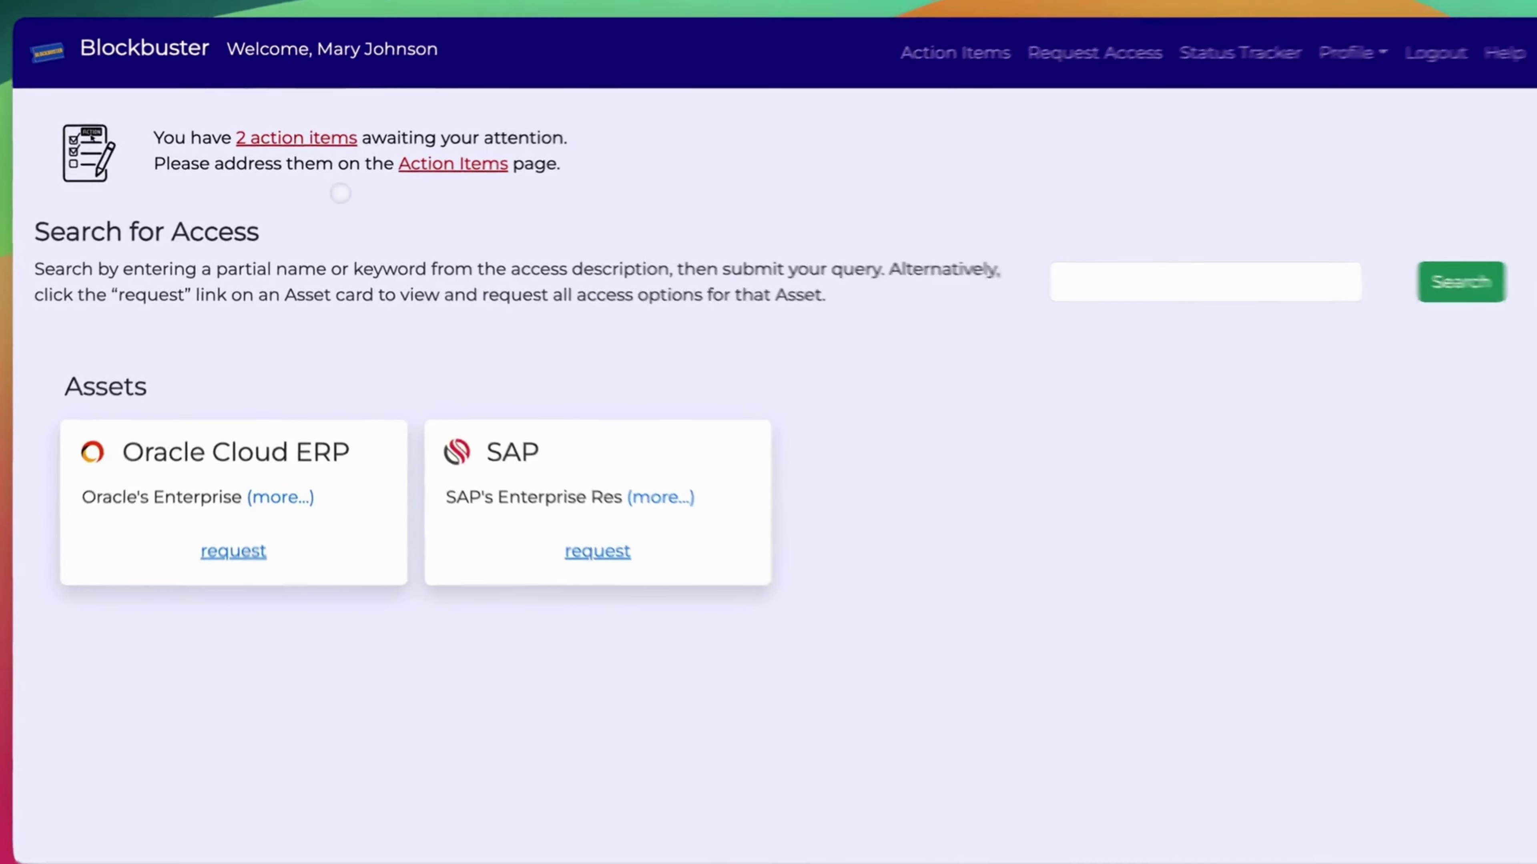
Approve the manager's two pending Oracle Cloud ERP and SAP_BW review tasks.
click(297, 139)
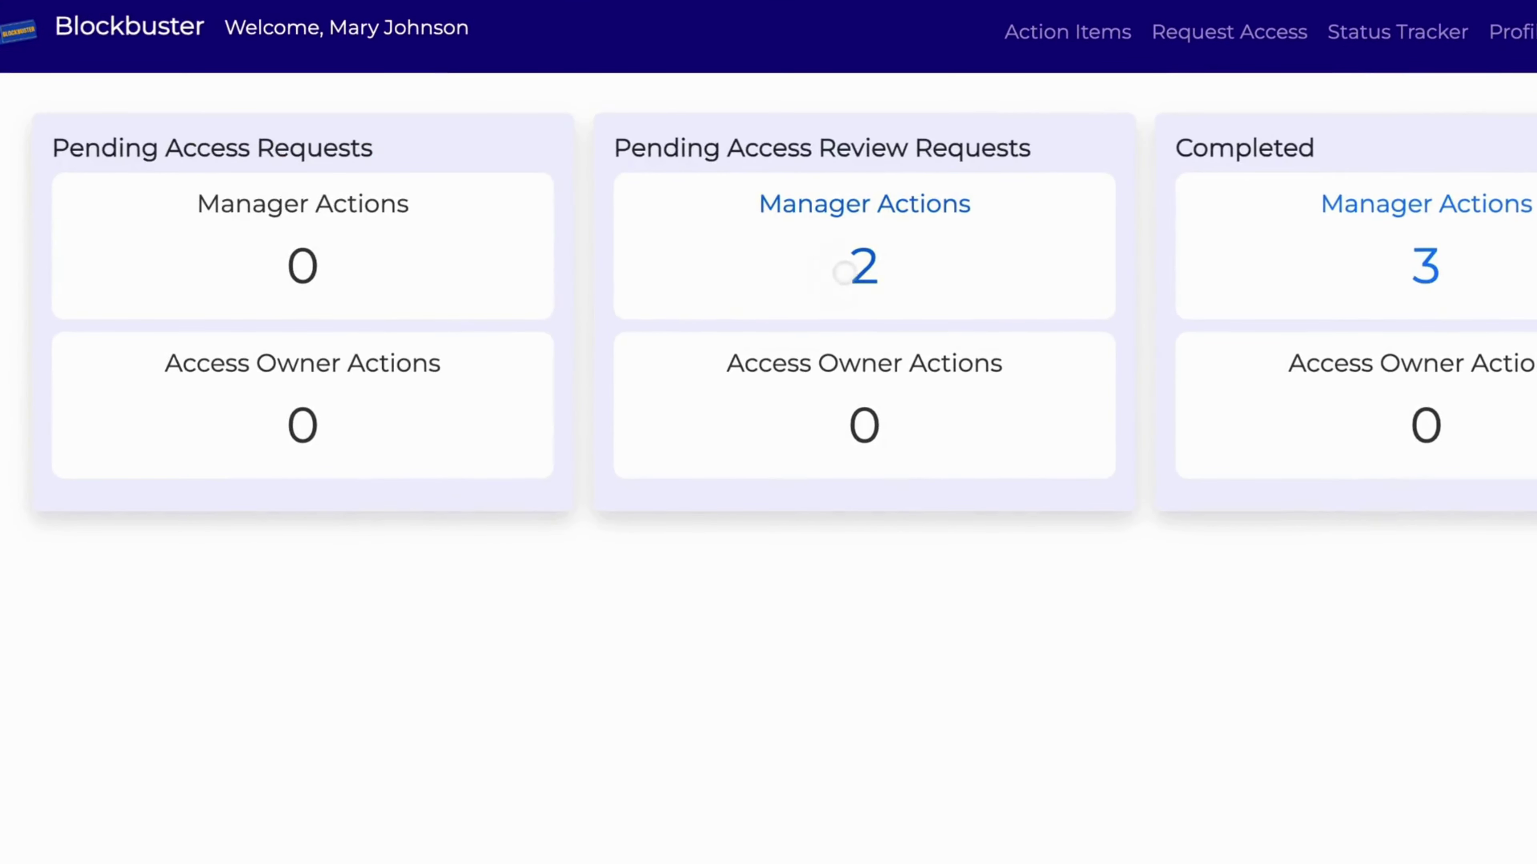
click(844, 272)
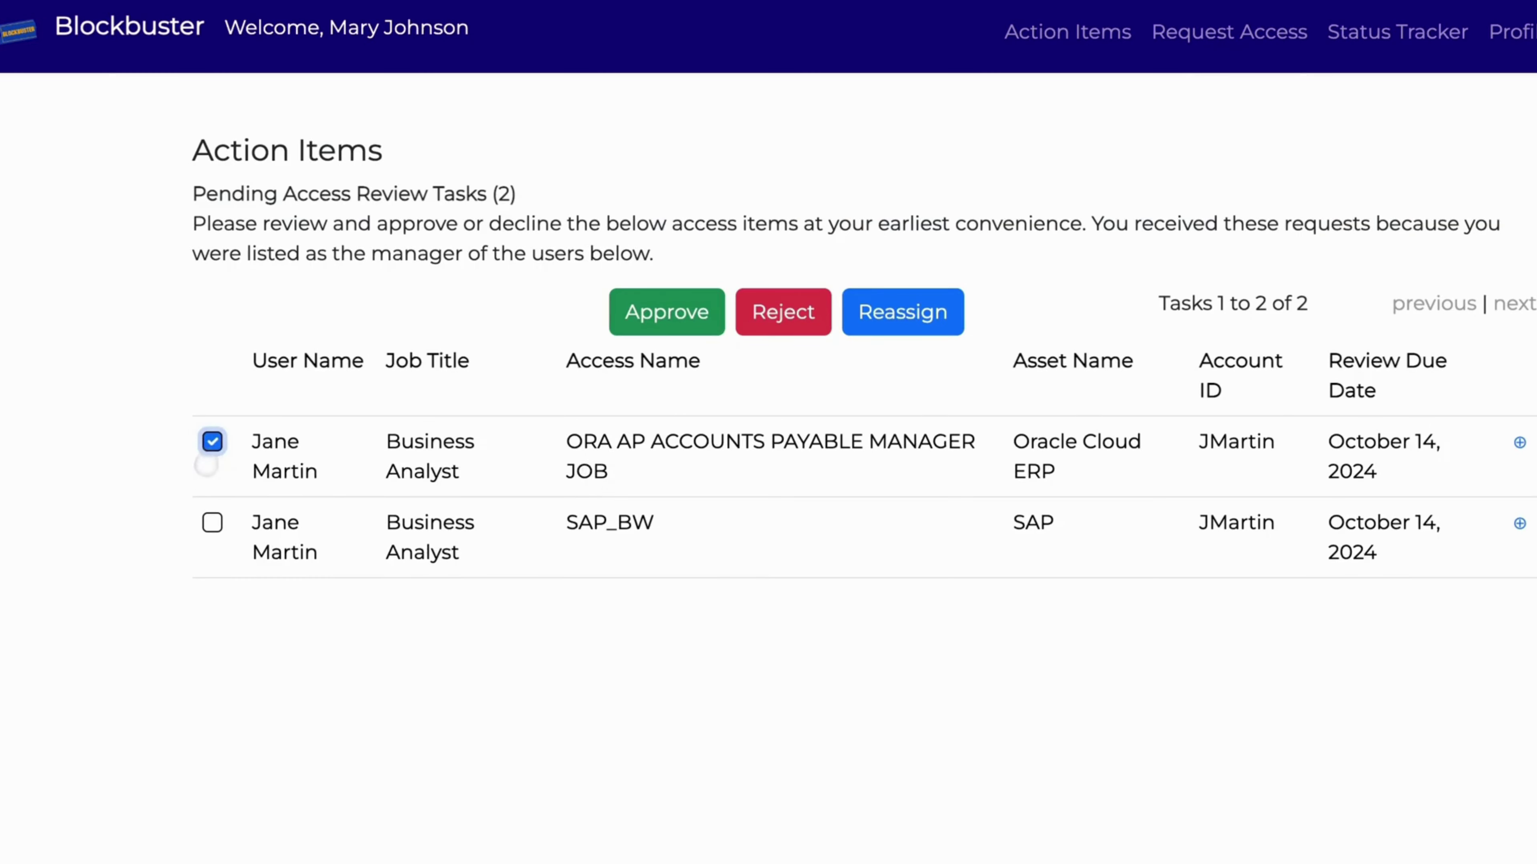
click(211, 522)
click(665, 315)
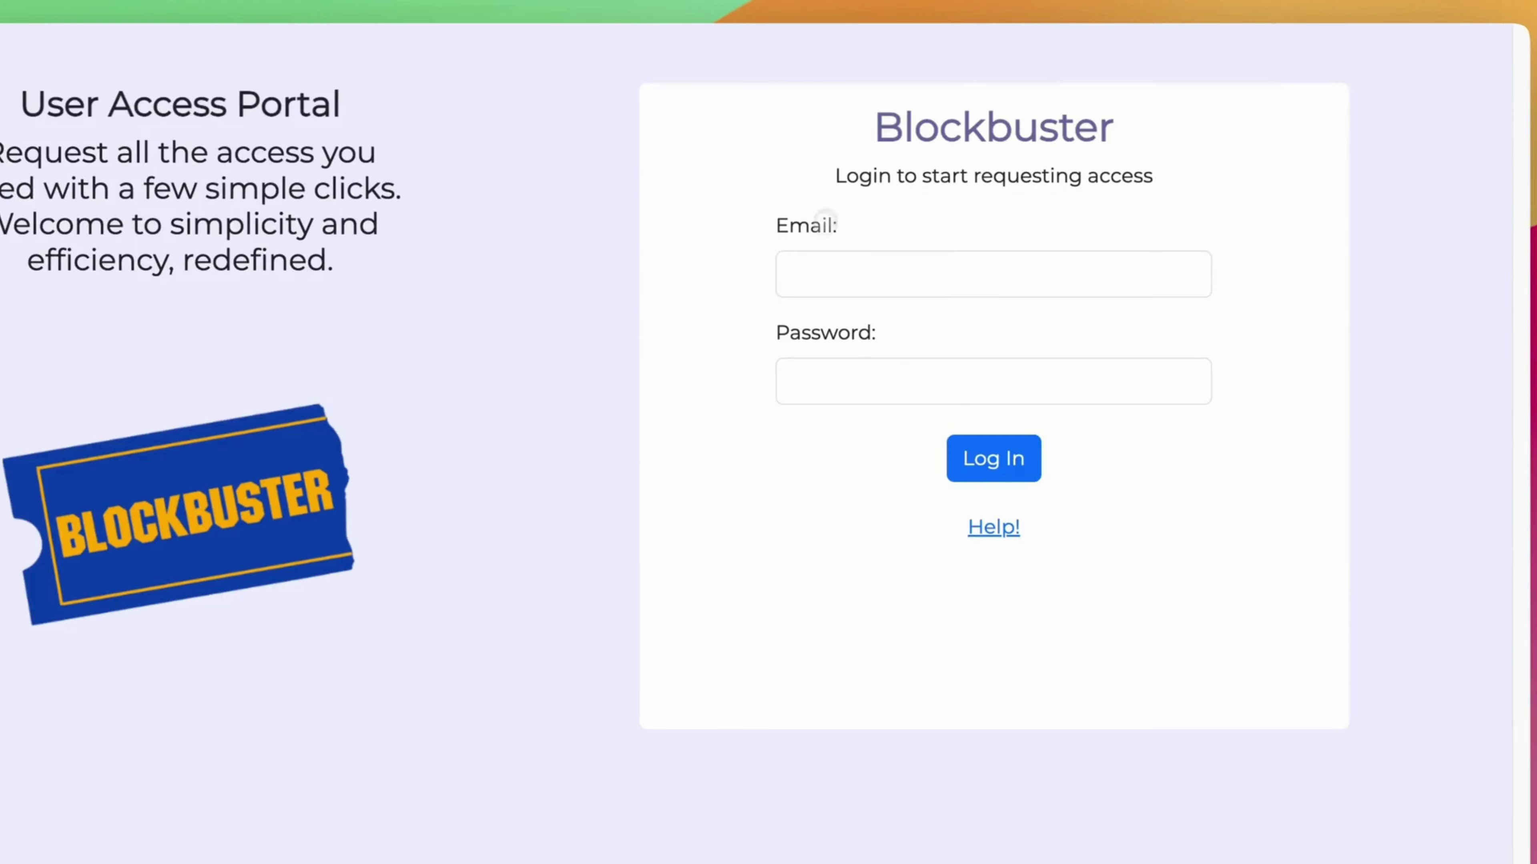
Sign in as the second manager with their saved email and password.
click(845, 270)
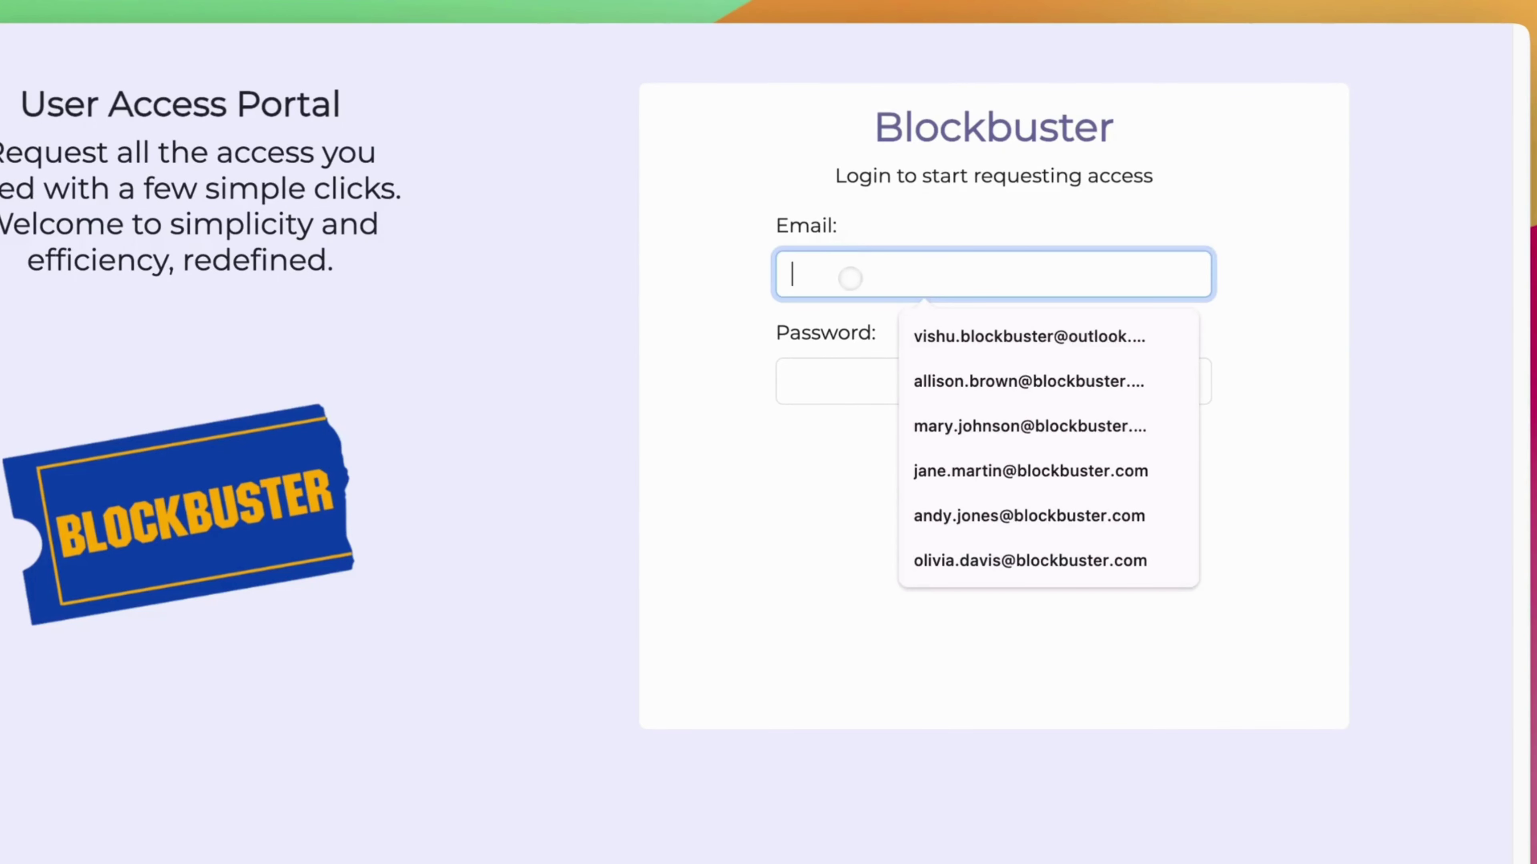
text(m)
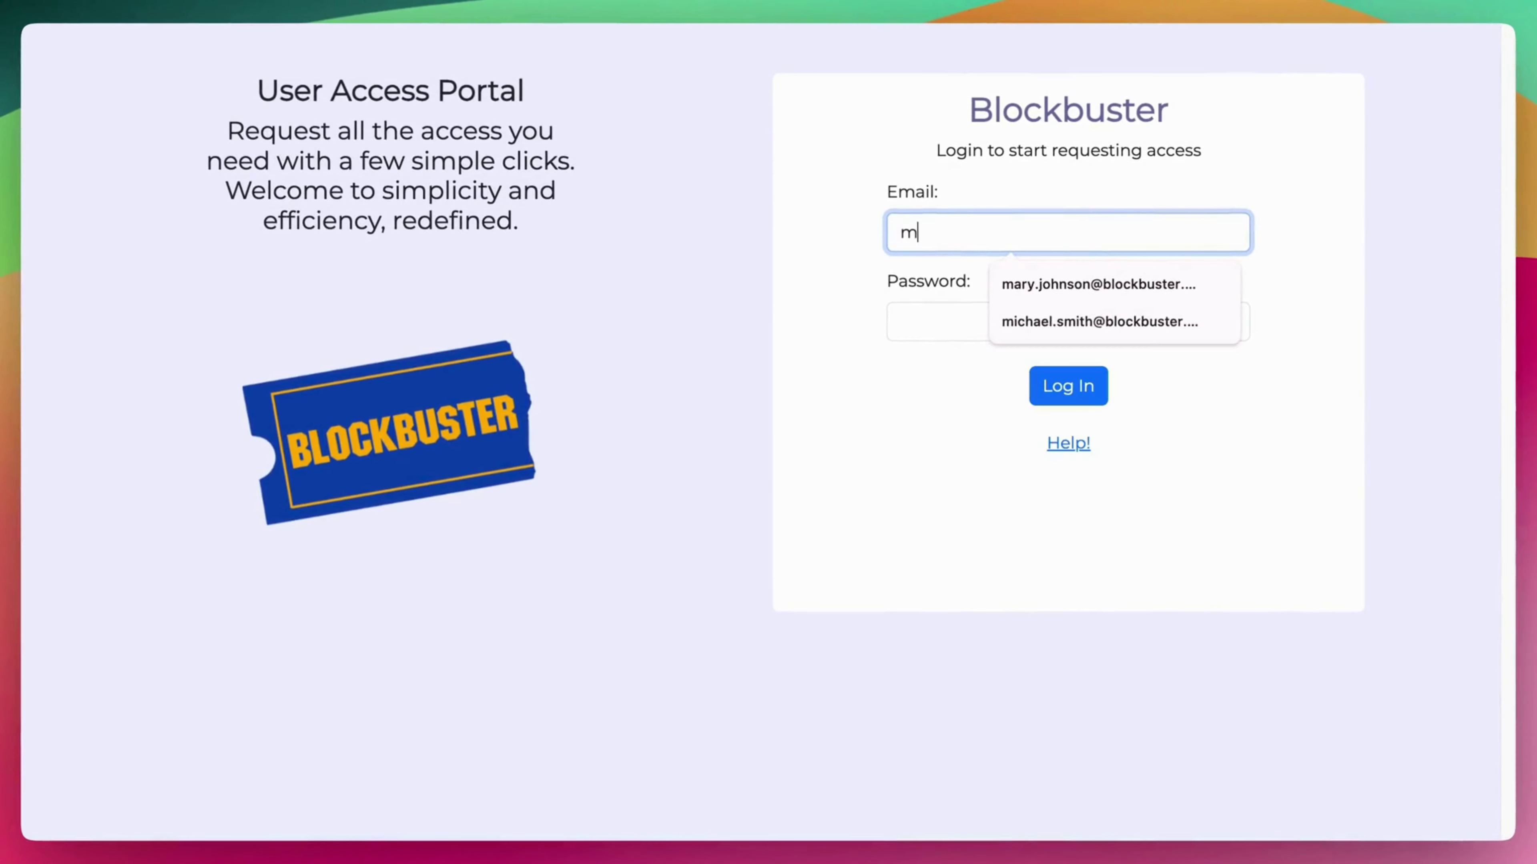
text(ichae)
click(1045, 281)
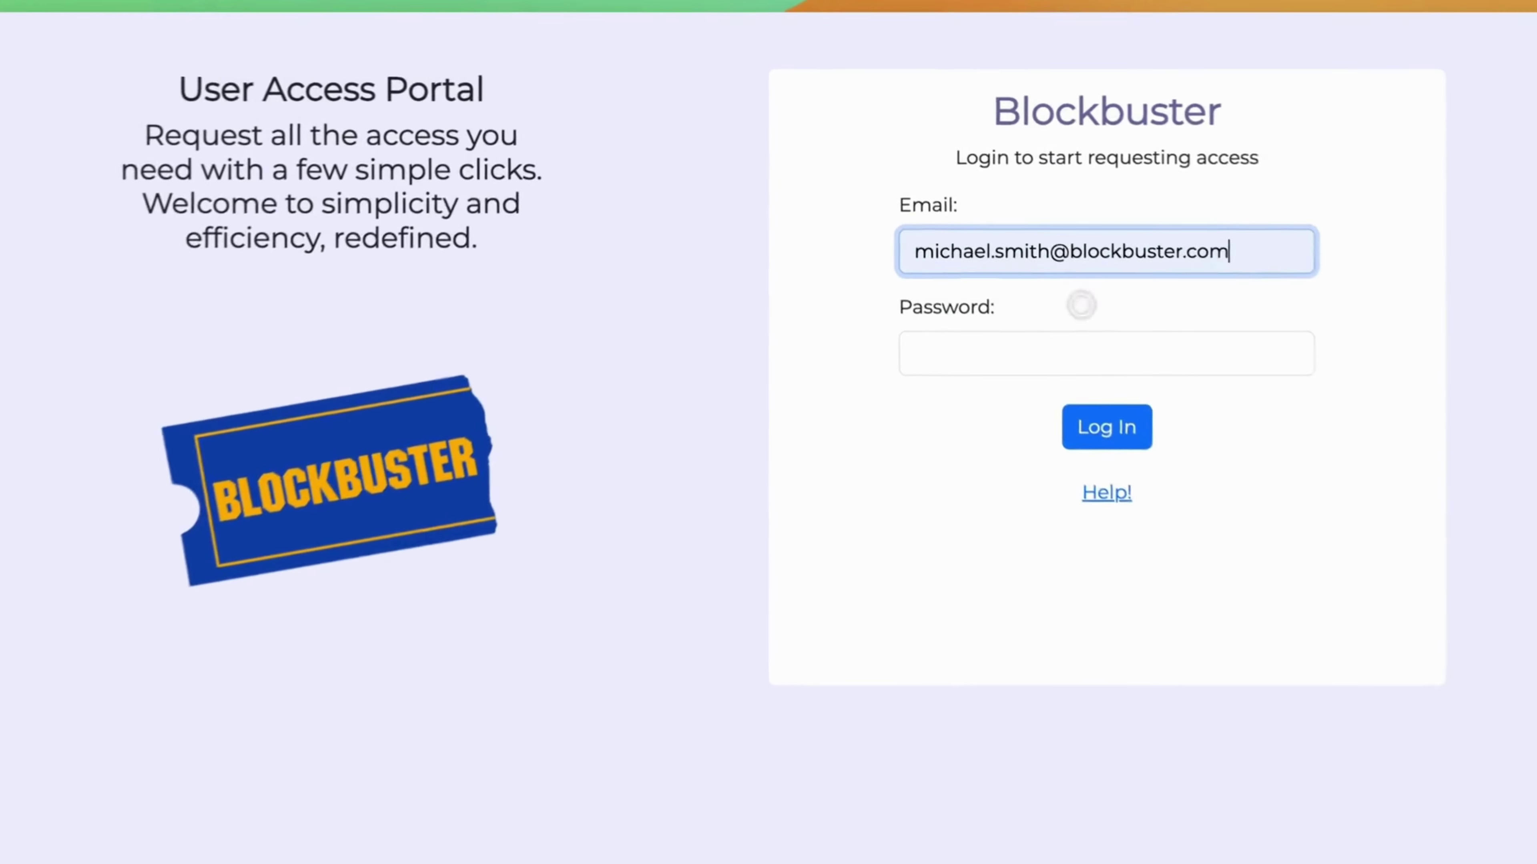
click(1036, 315)
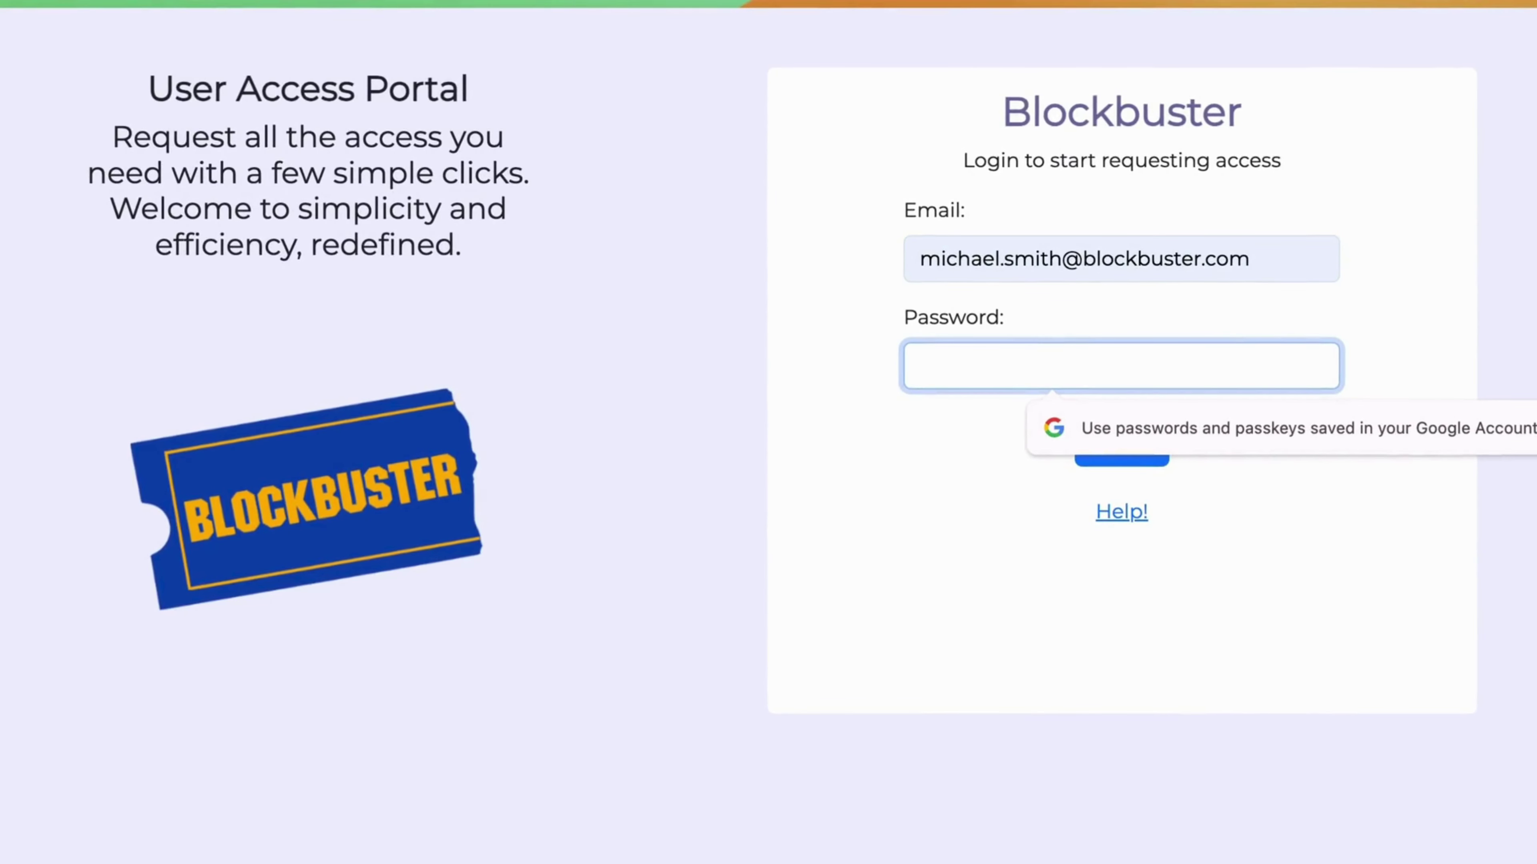
text(•)
key(Return)
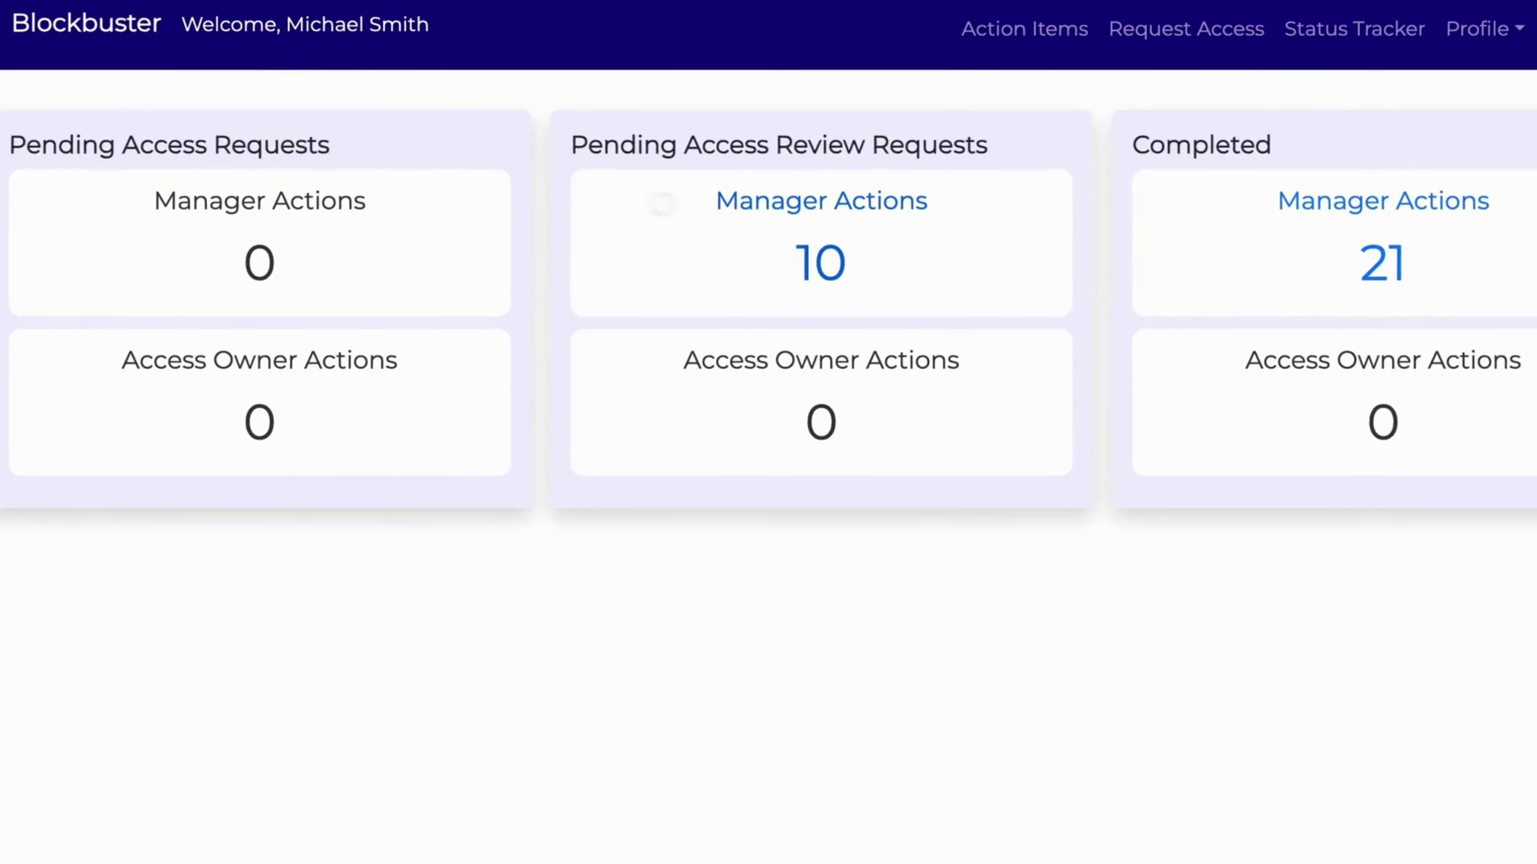
Open the ten pending manager review tasks, select the first two, and expand the first's details.
click(829, 263)
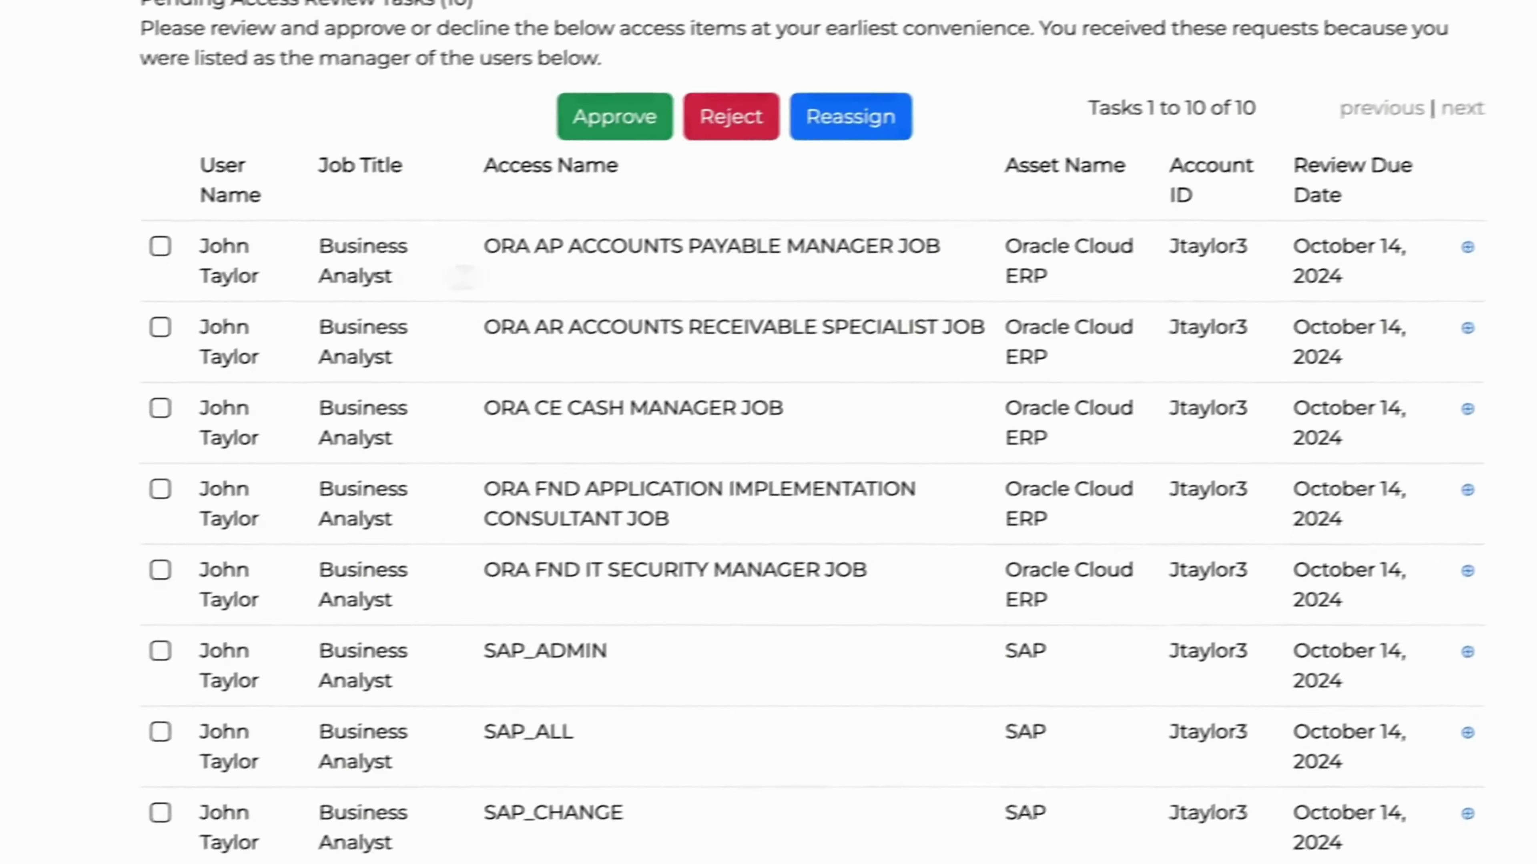
click(160, 246)
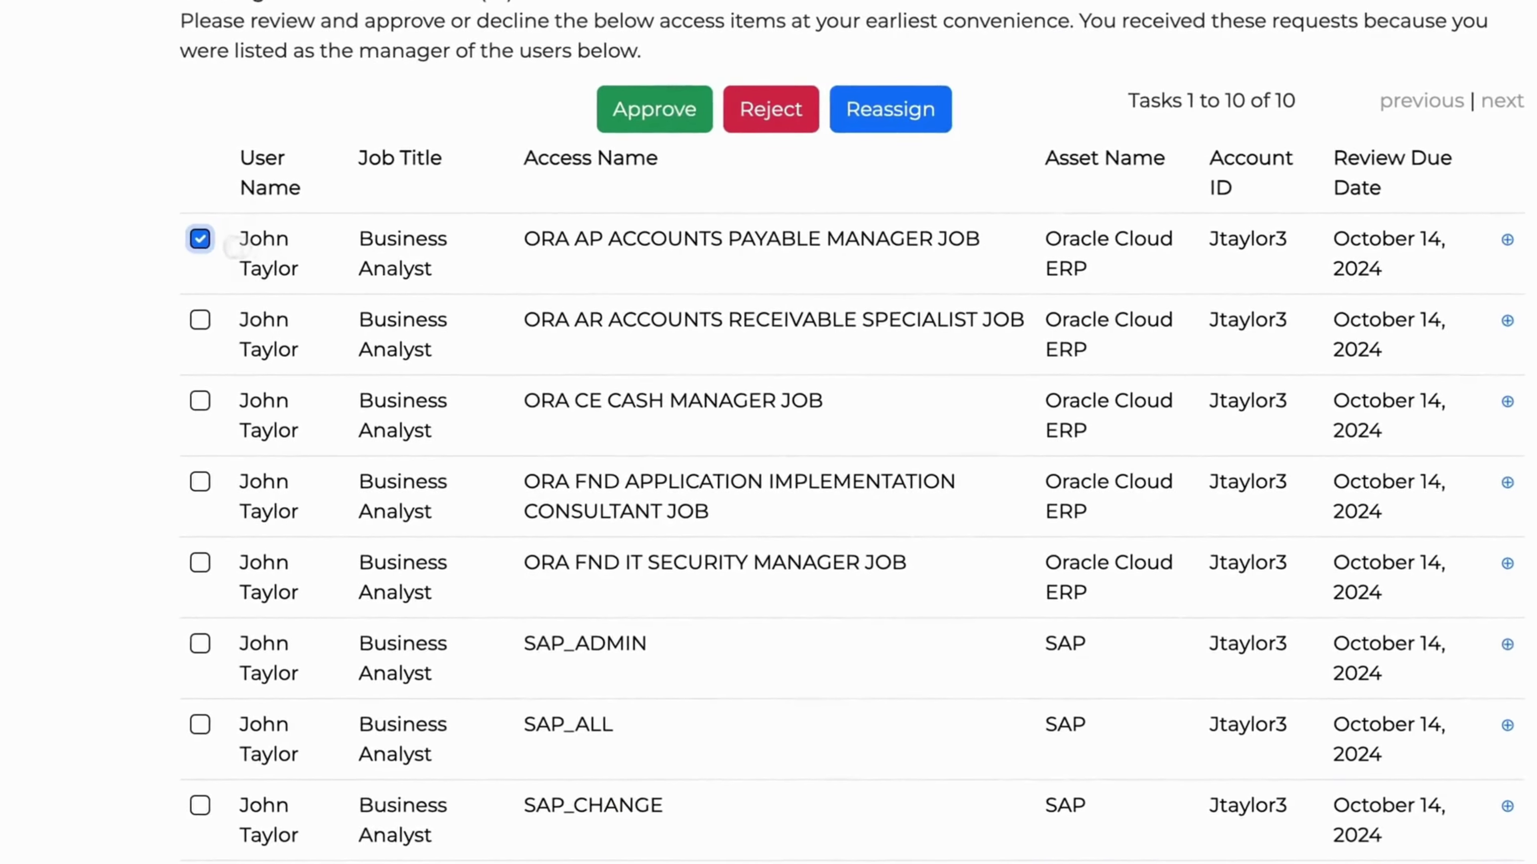
click(160, 327)
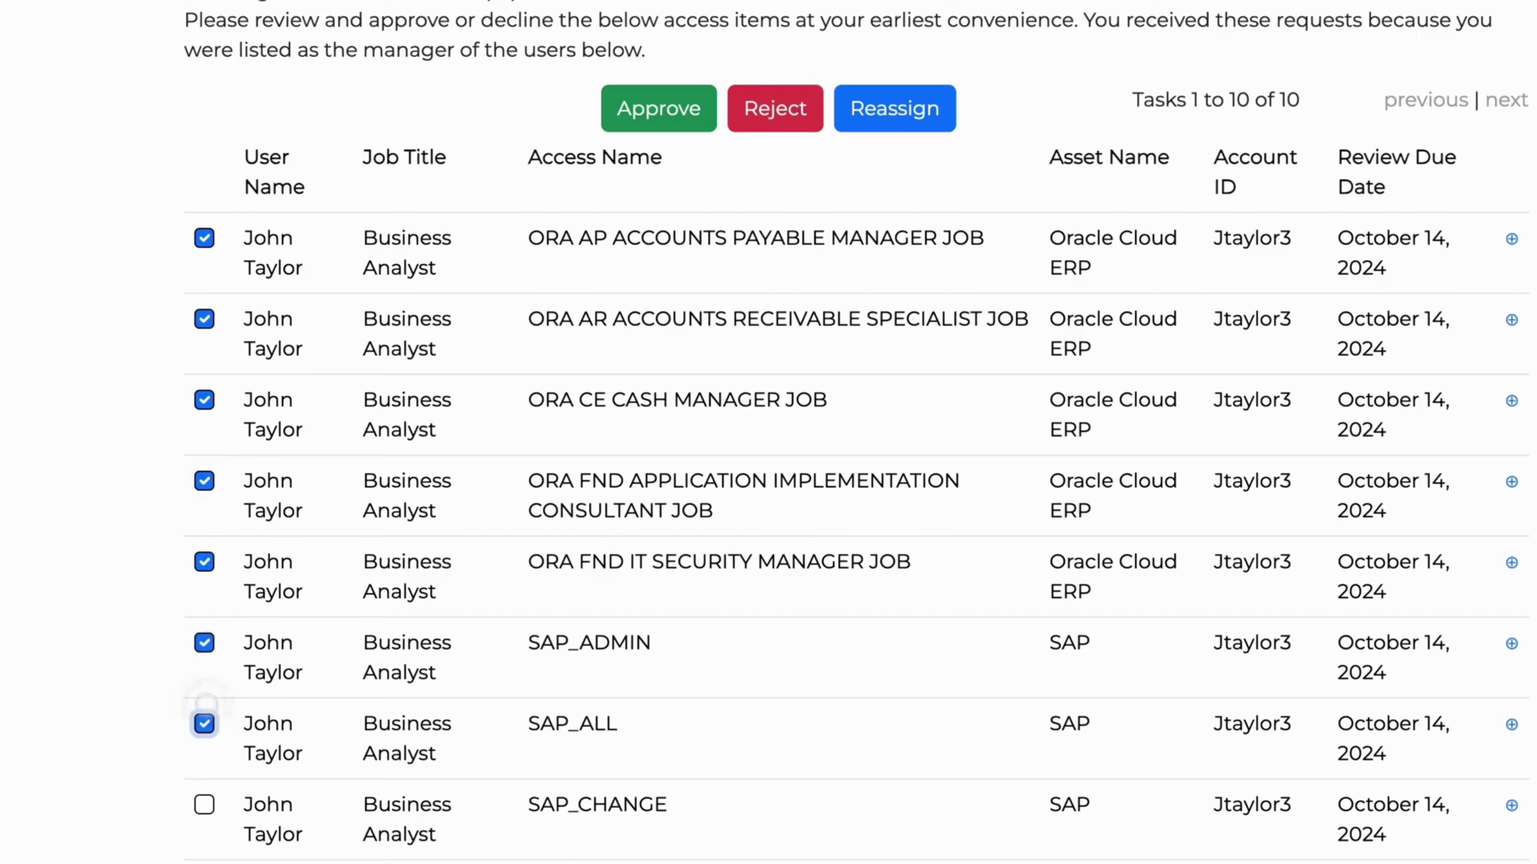
click(1510, 239)
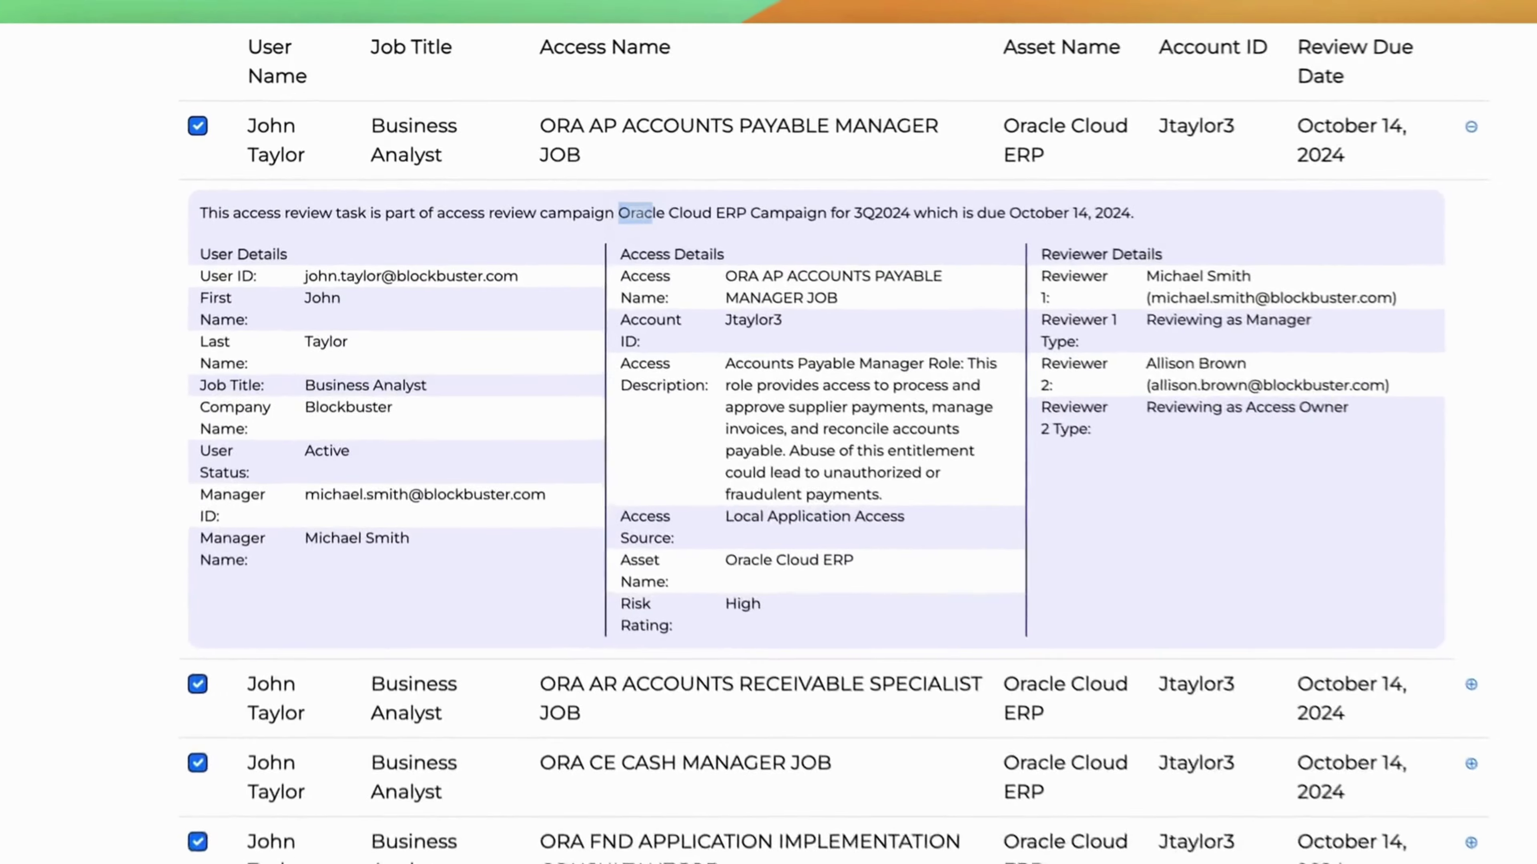
Highlight the Oracle Cloud ERP campaign name and reviewer roles in the task details.
drag(578, 187, 764, 189)
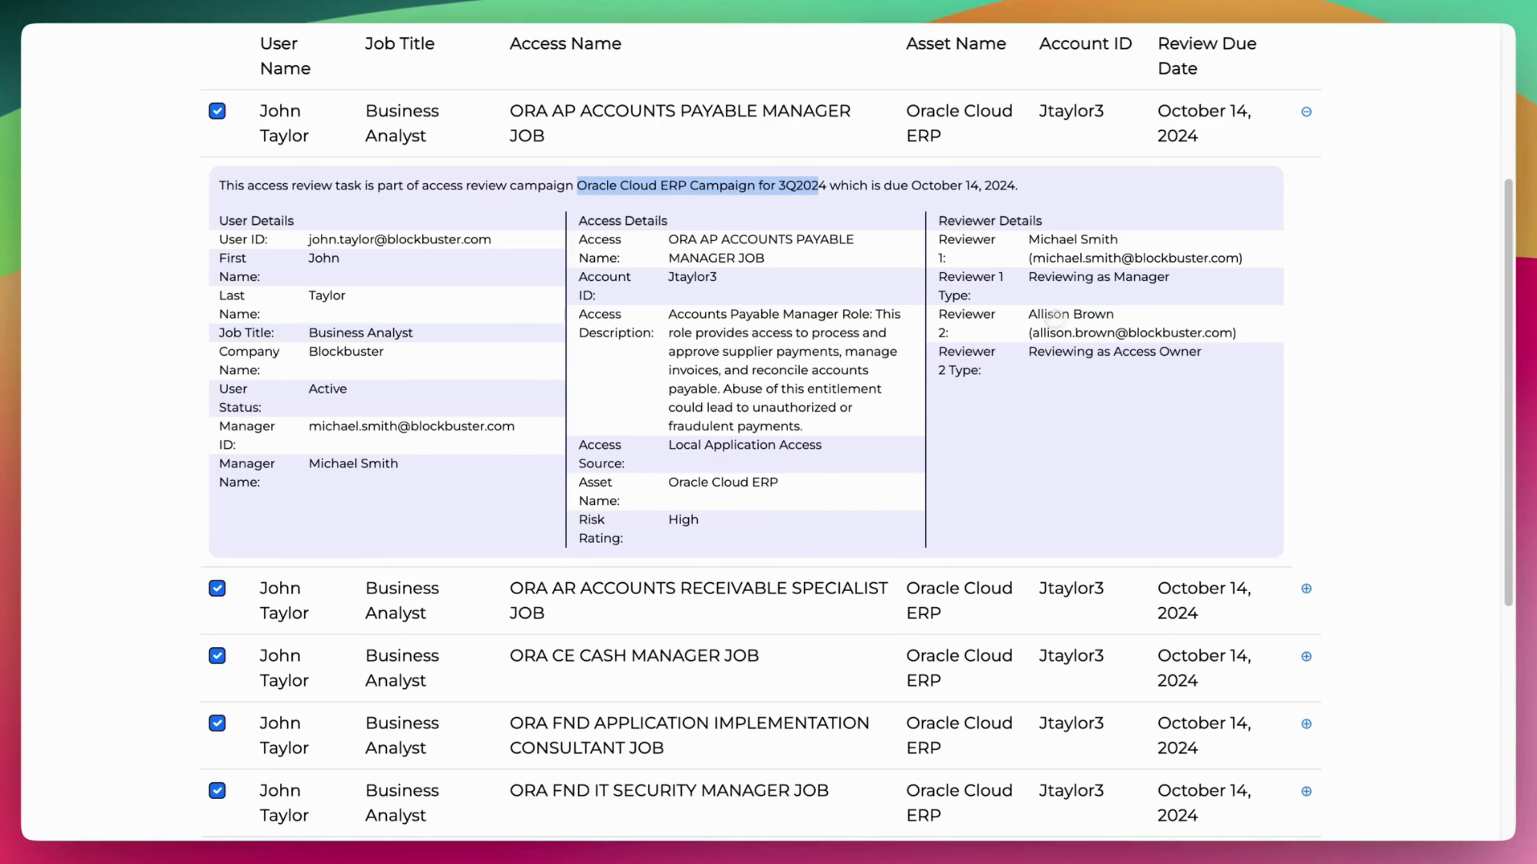
drag(1044, 351, 1150, 352)
click(1166, 294)
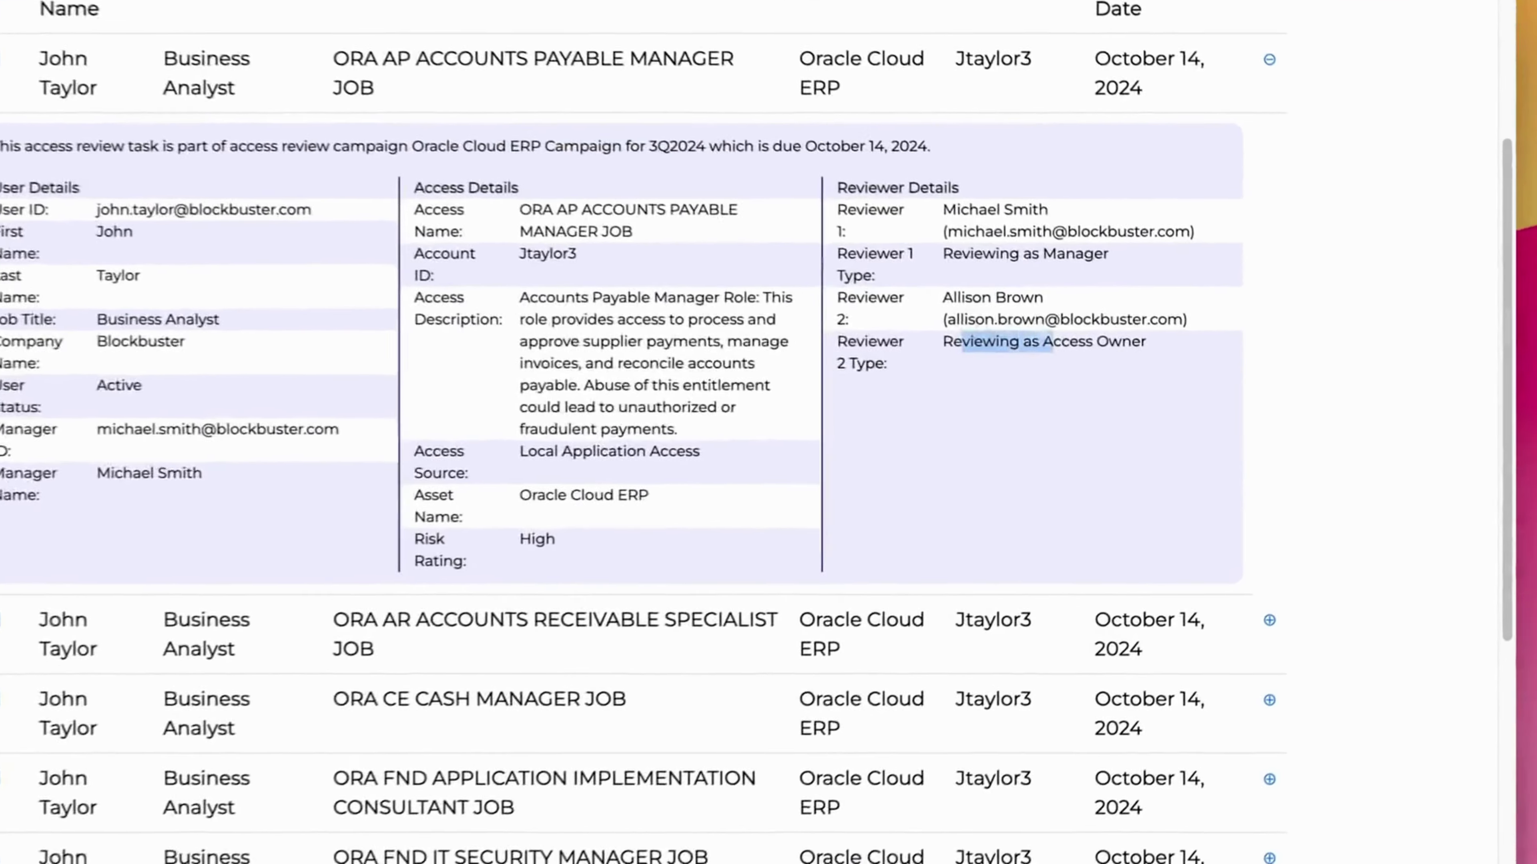
drag(1100, 251, 963, 251)
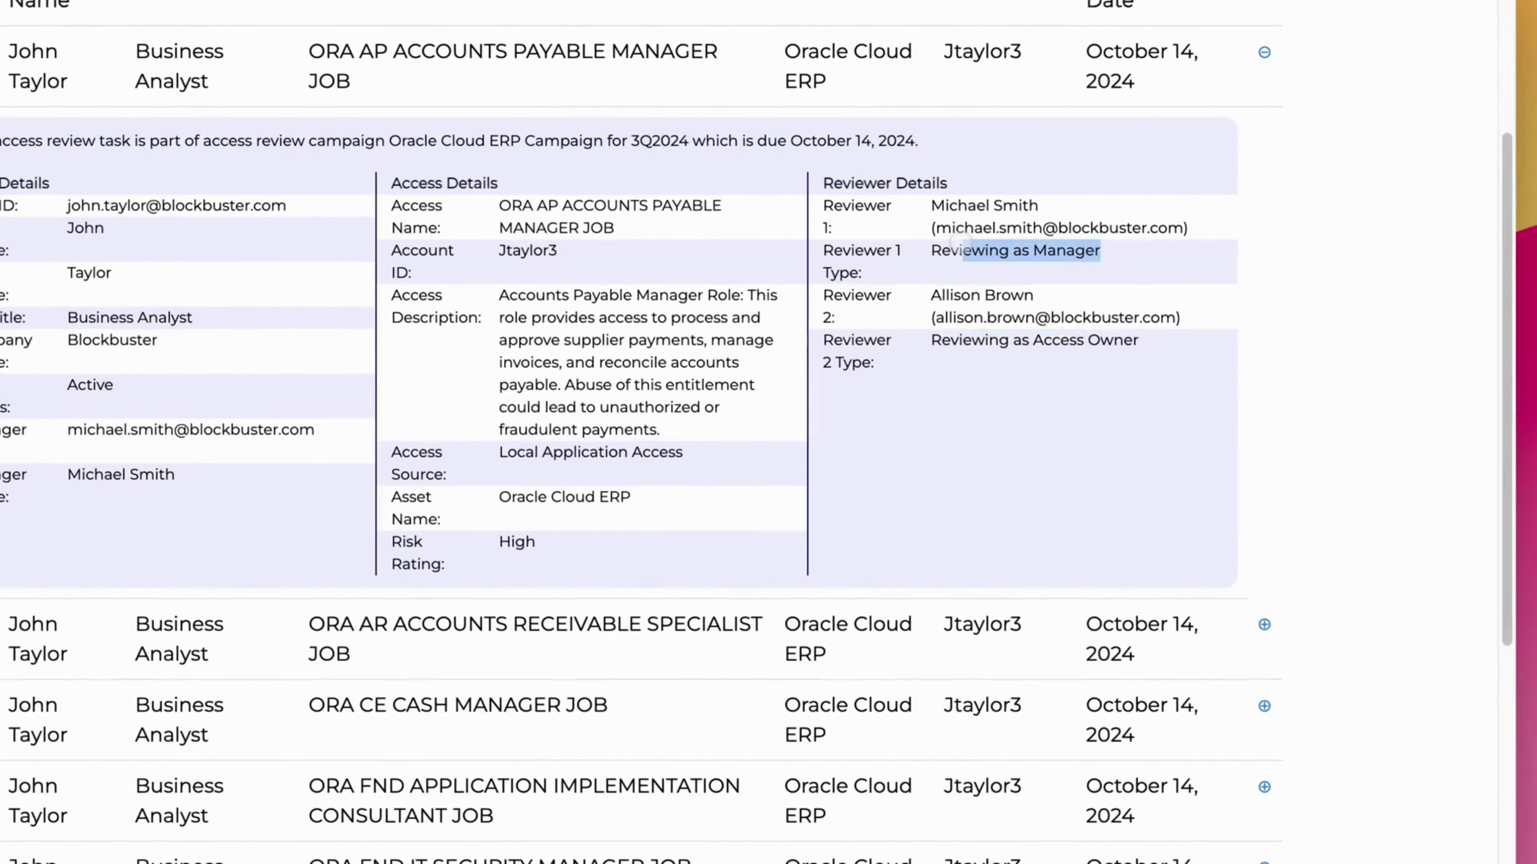
Select the SAP_CHANGE, SAP_DELETE and SAP_NEW tasks, then approve all ten selected tasks.
scroll(1374, 284, down, 10)
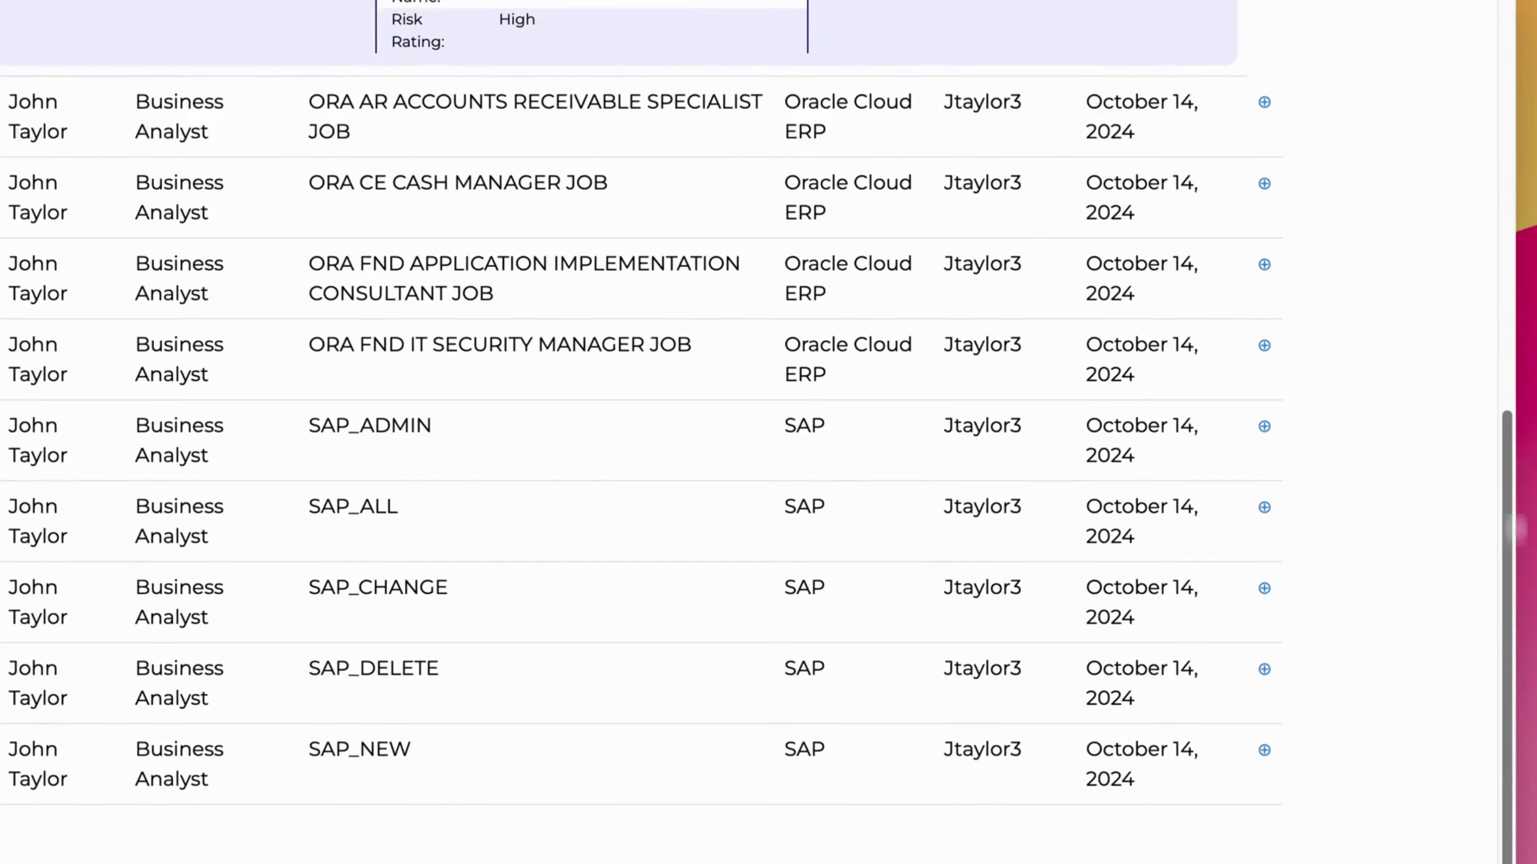
click(178, 529)
click(178, 611)
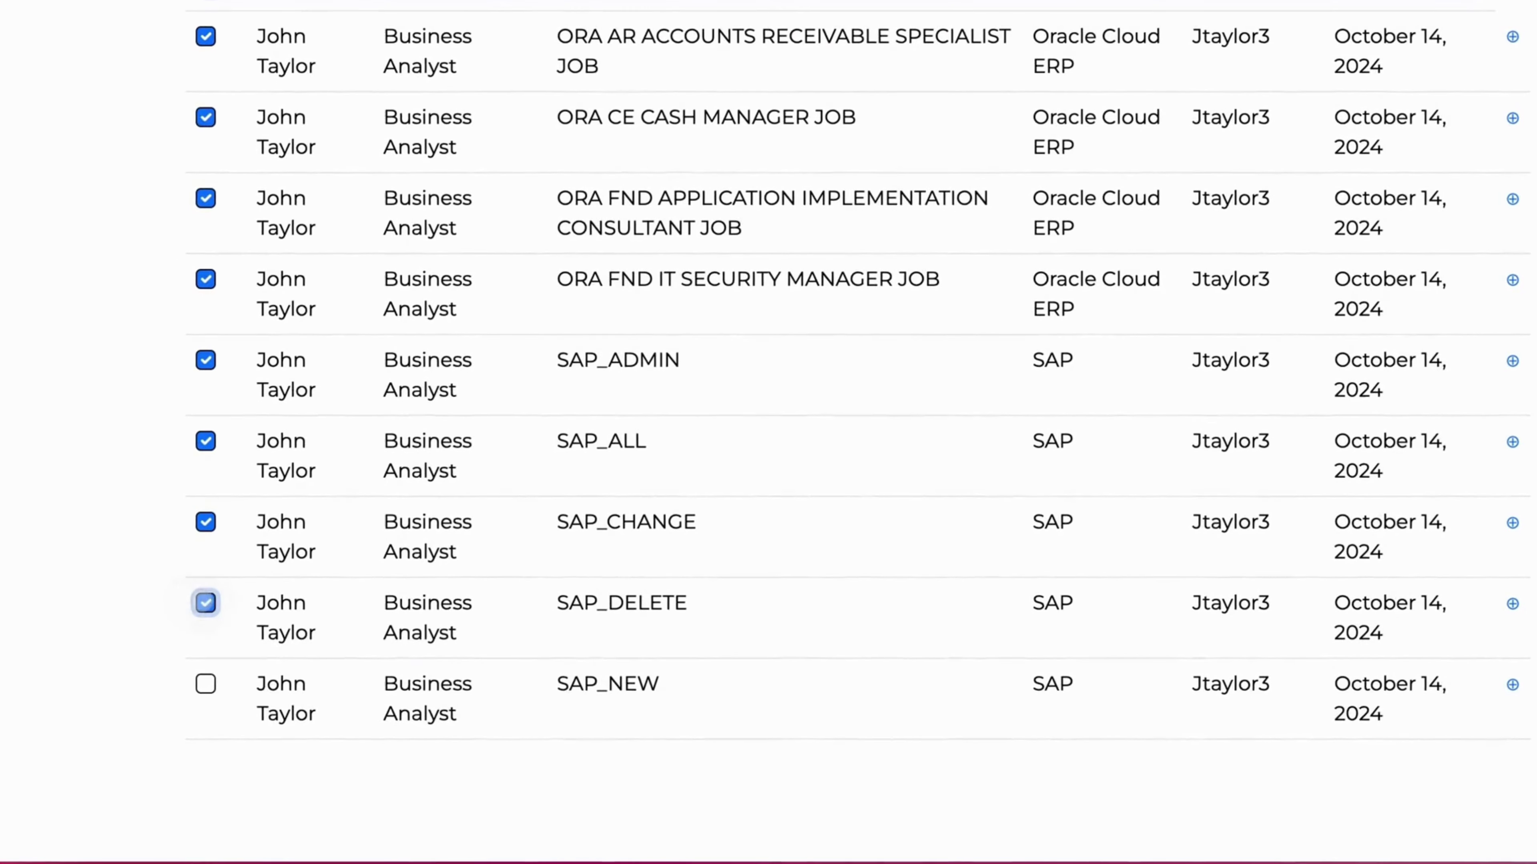
click(177, 691)
scroll(1425, 597, up, 10)
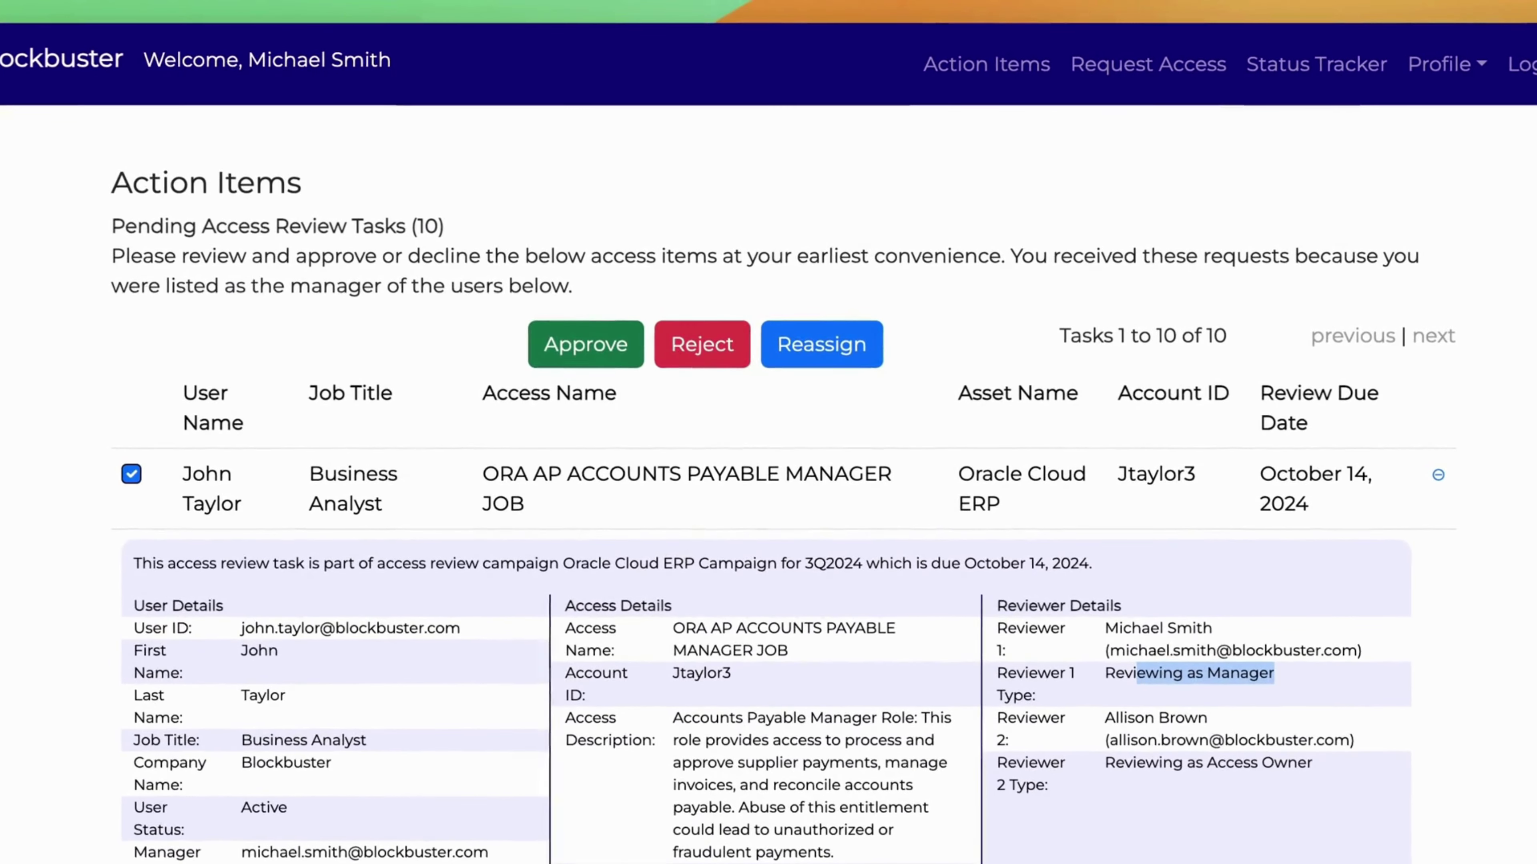
click(559, 334)
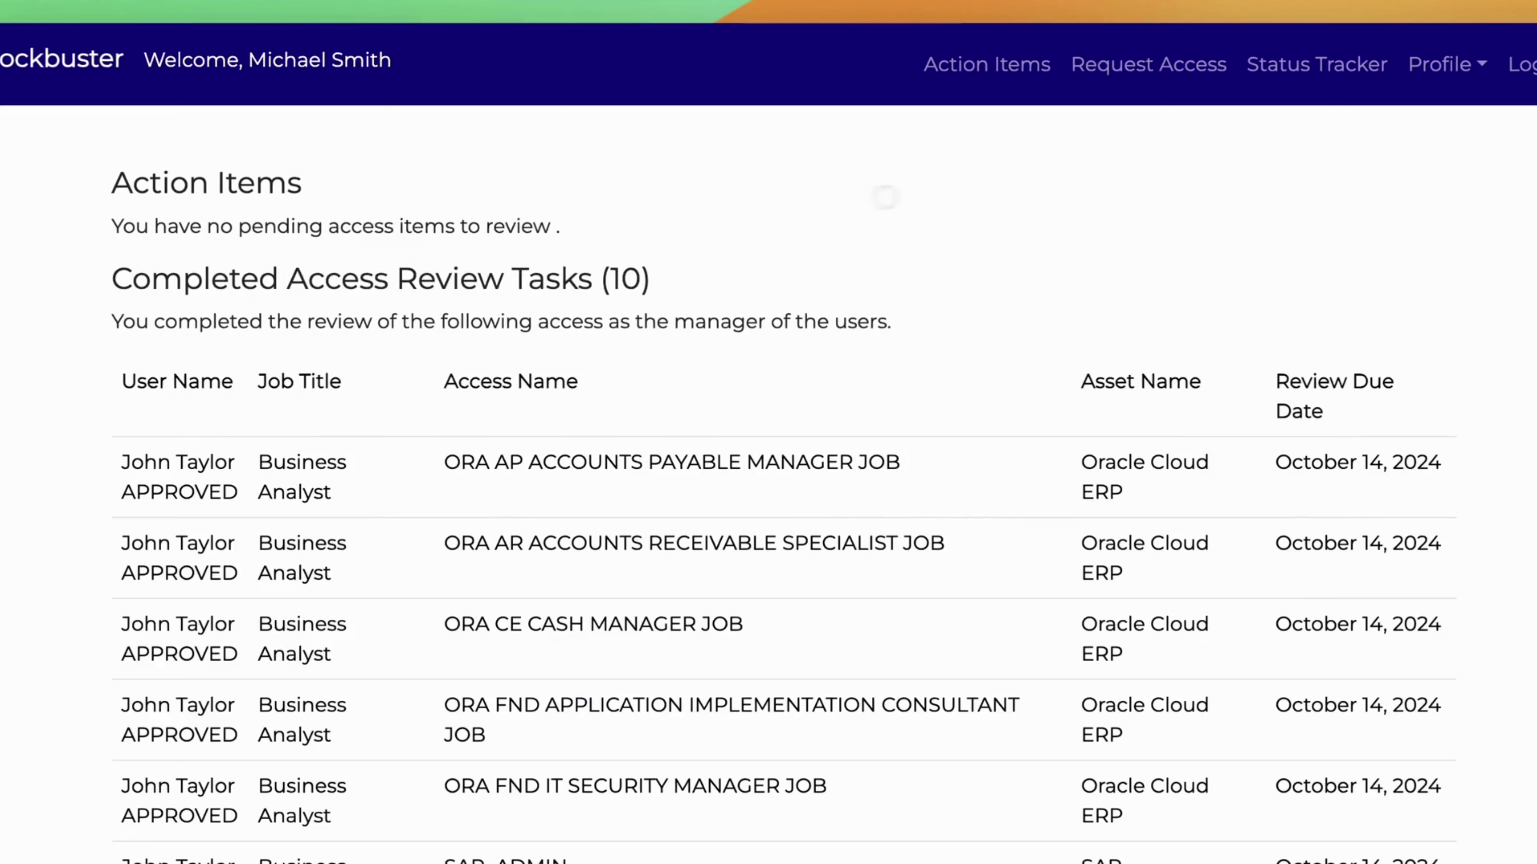
Log out and sign in as the access owner with their saved email and password.
click(1515, 64)
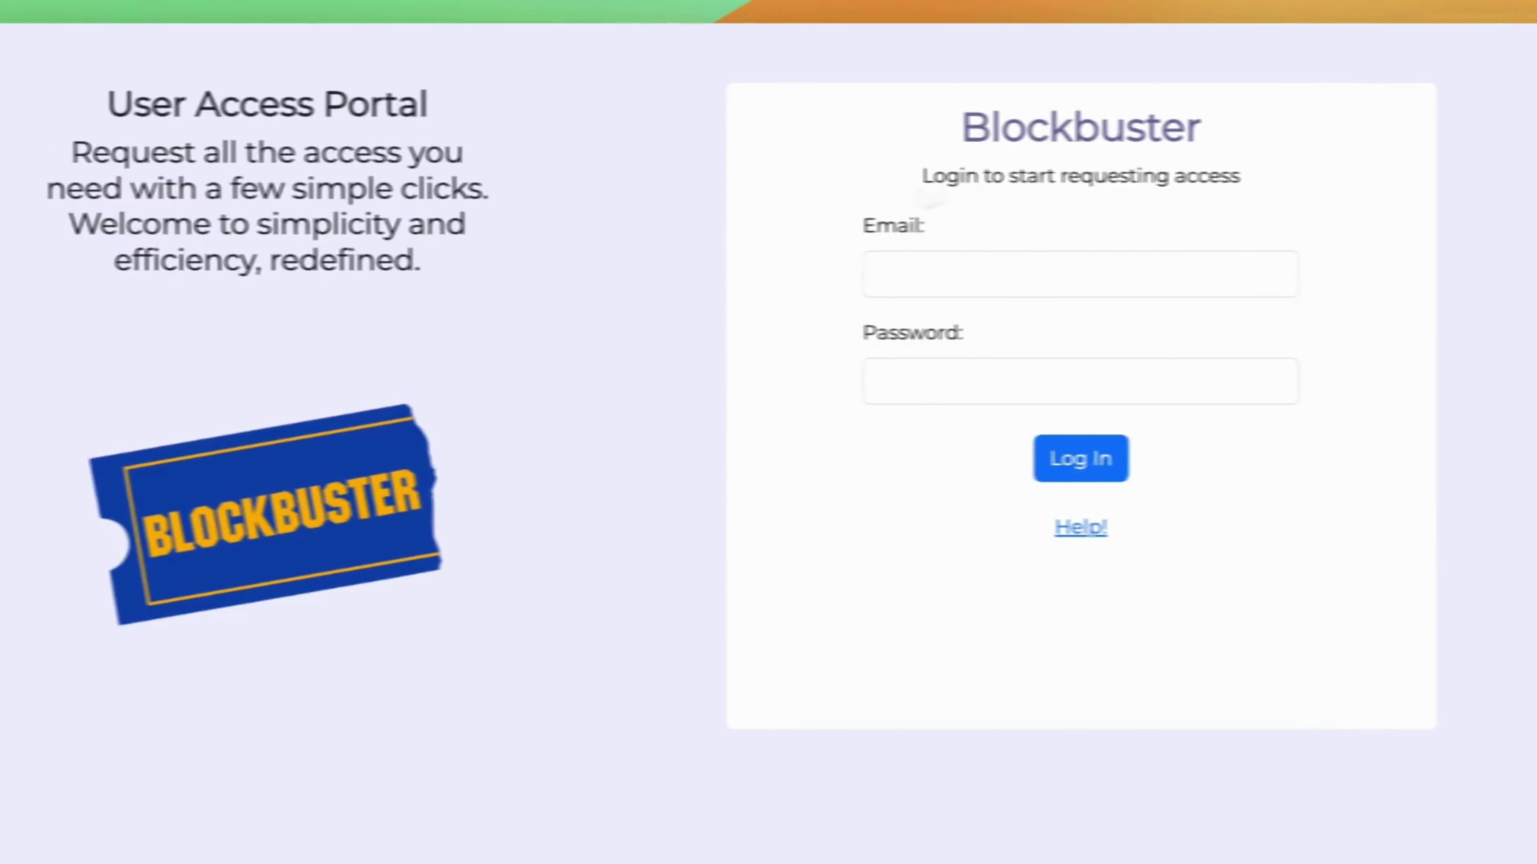
click(1101, 378)
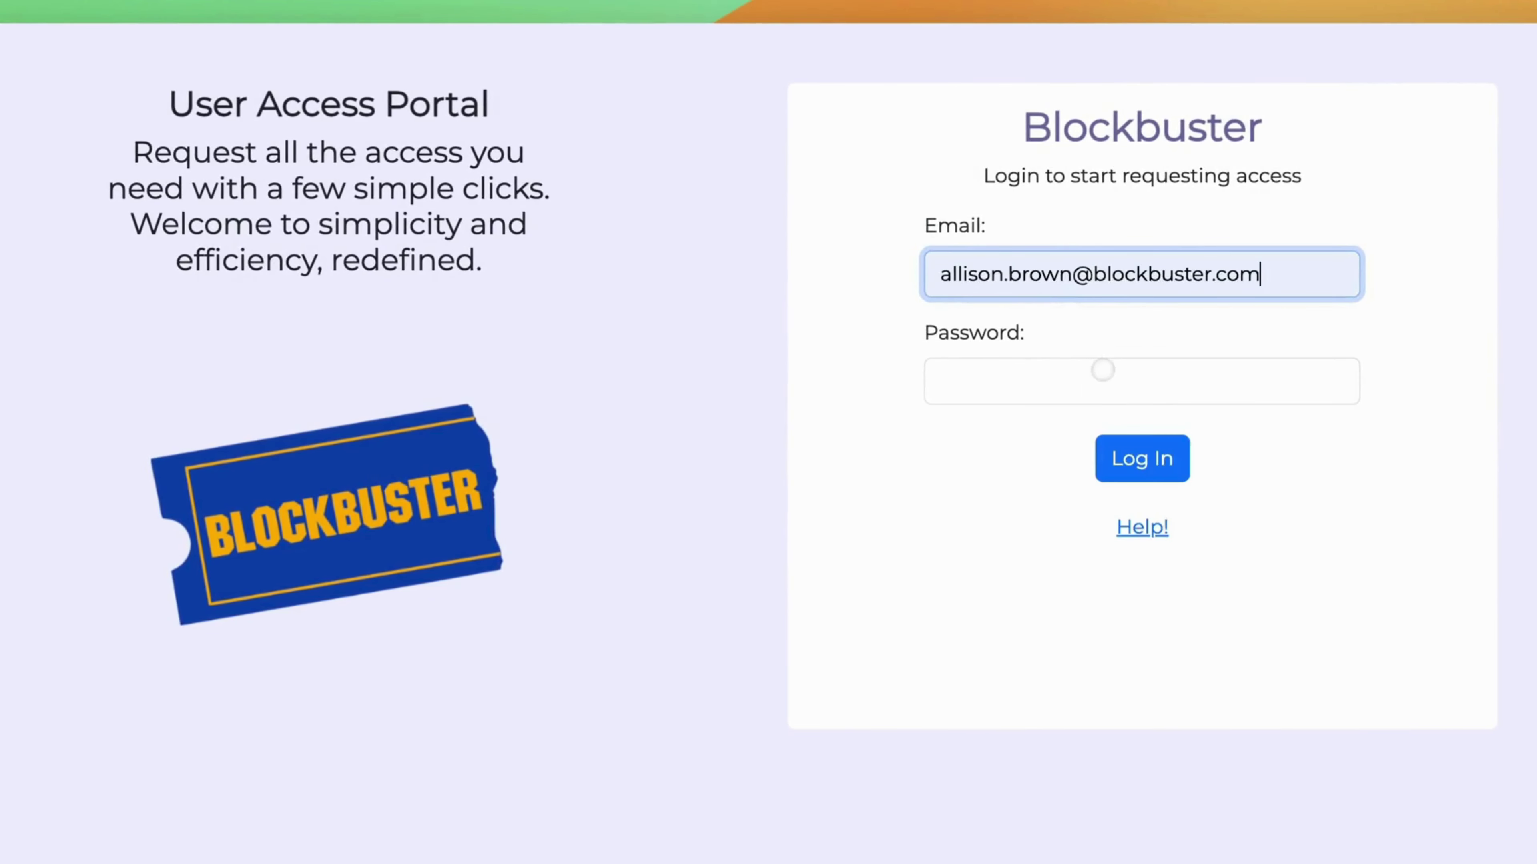
click(1049, 371)
text(p)
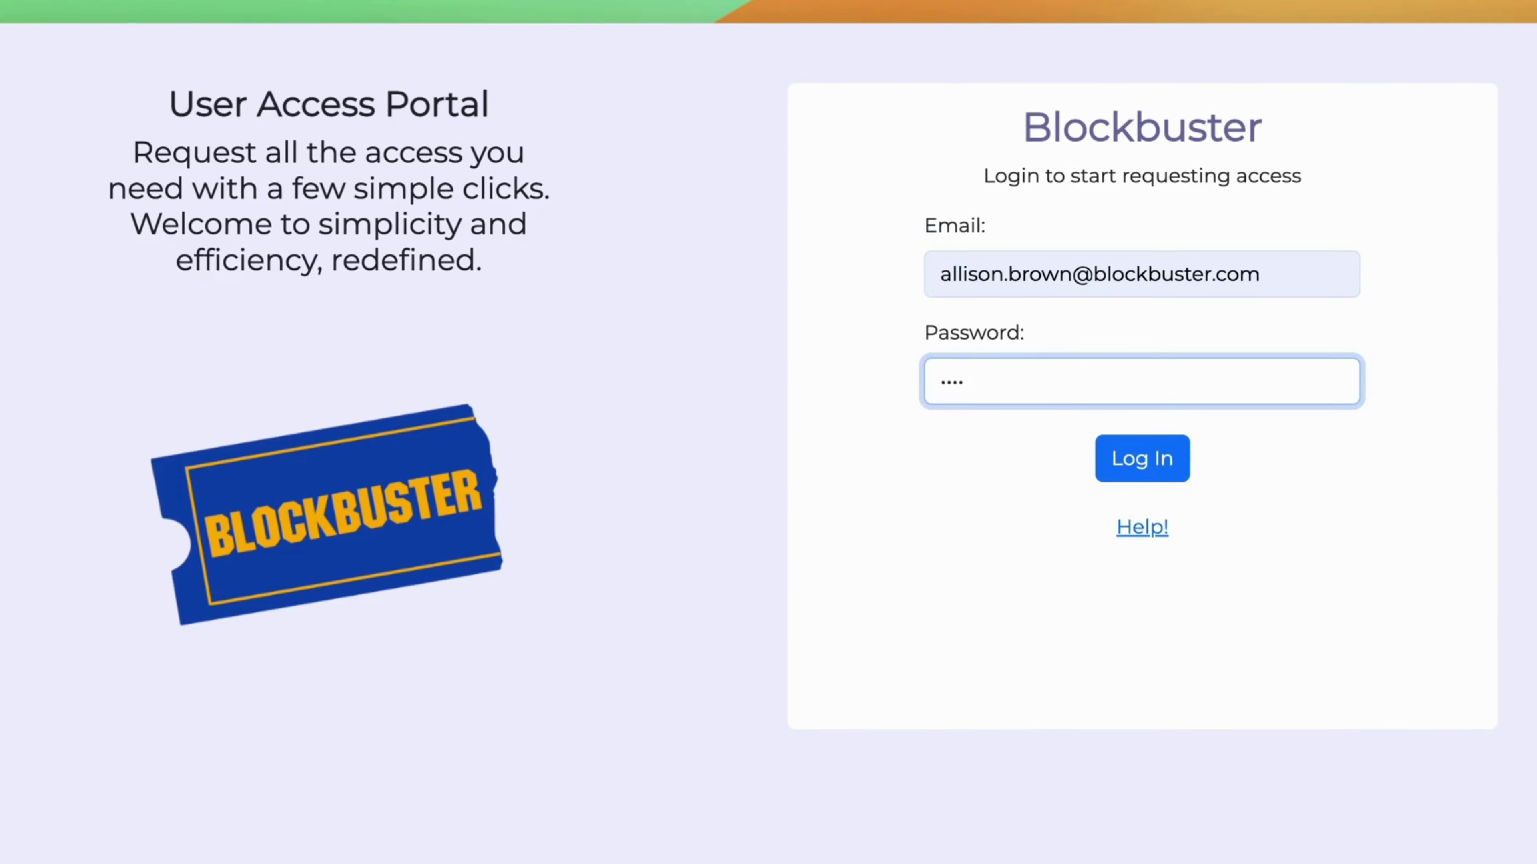
key(Return)
Select all five pending Oracle Cloud ERP access-owner review tasks and approve them.
click(240, 162)
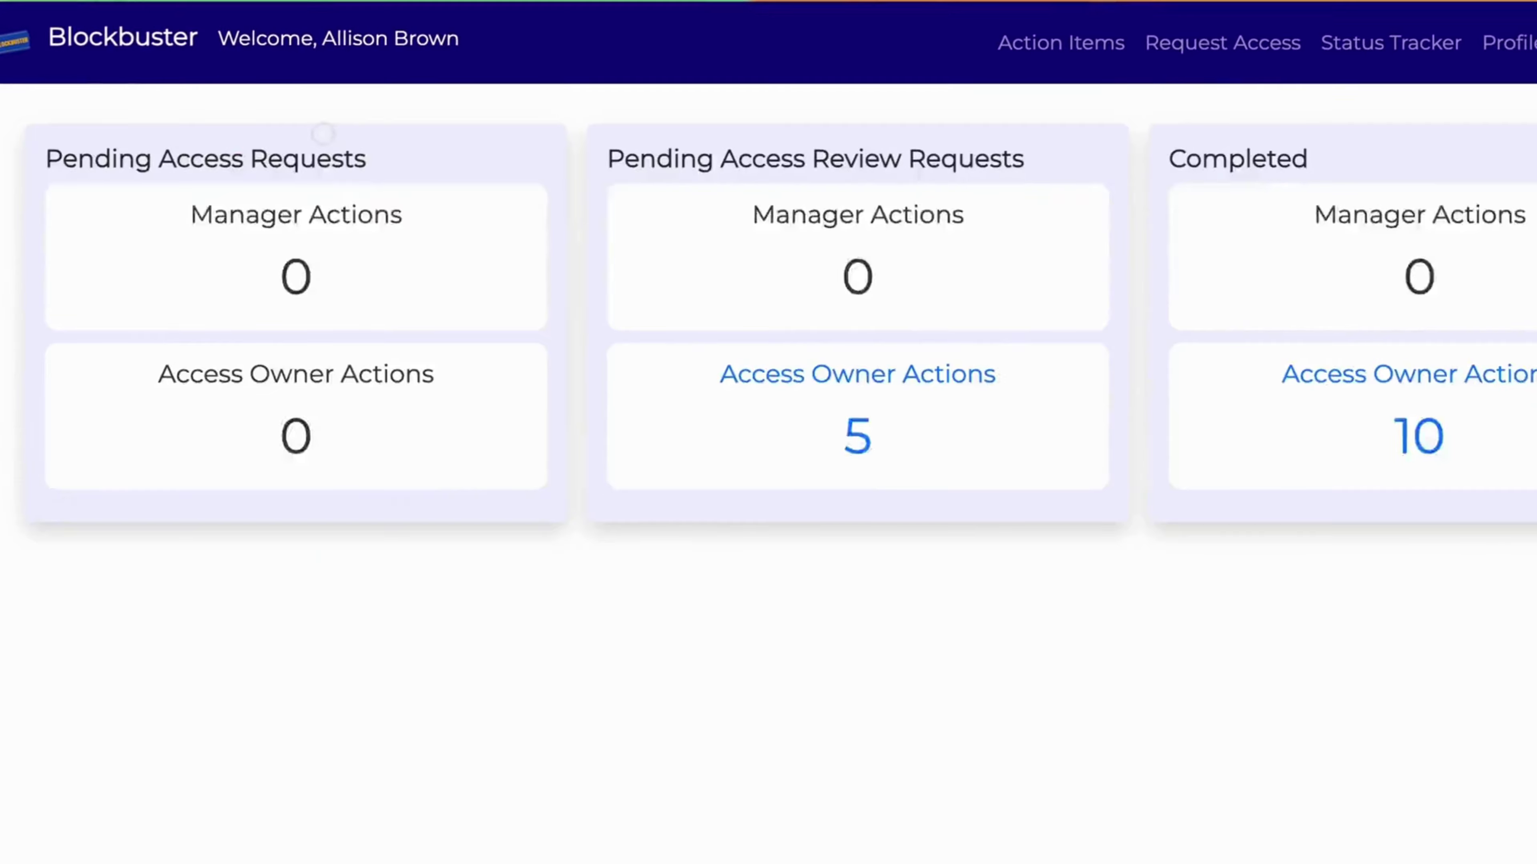
click(795, 402)
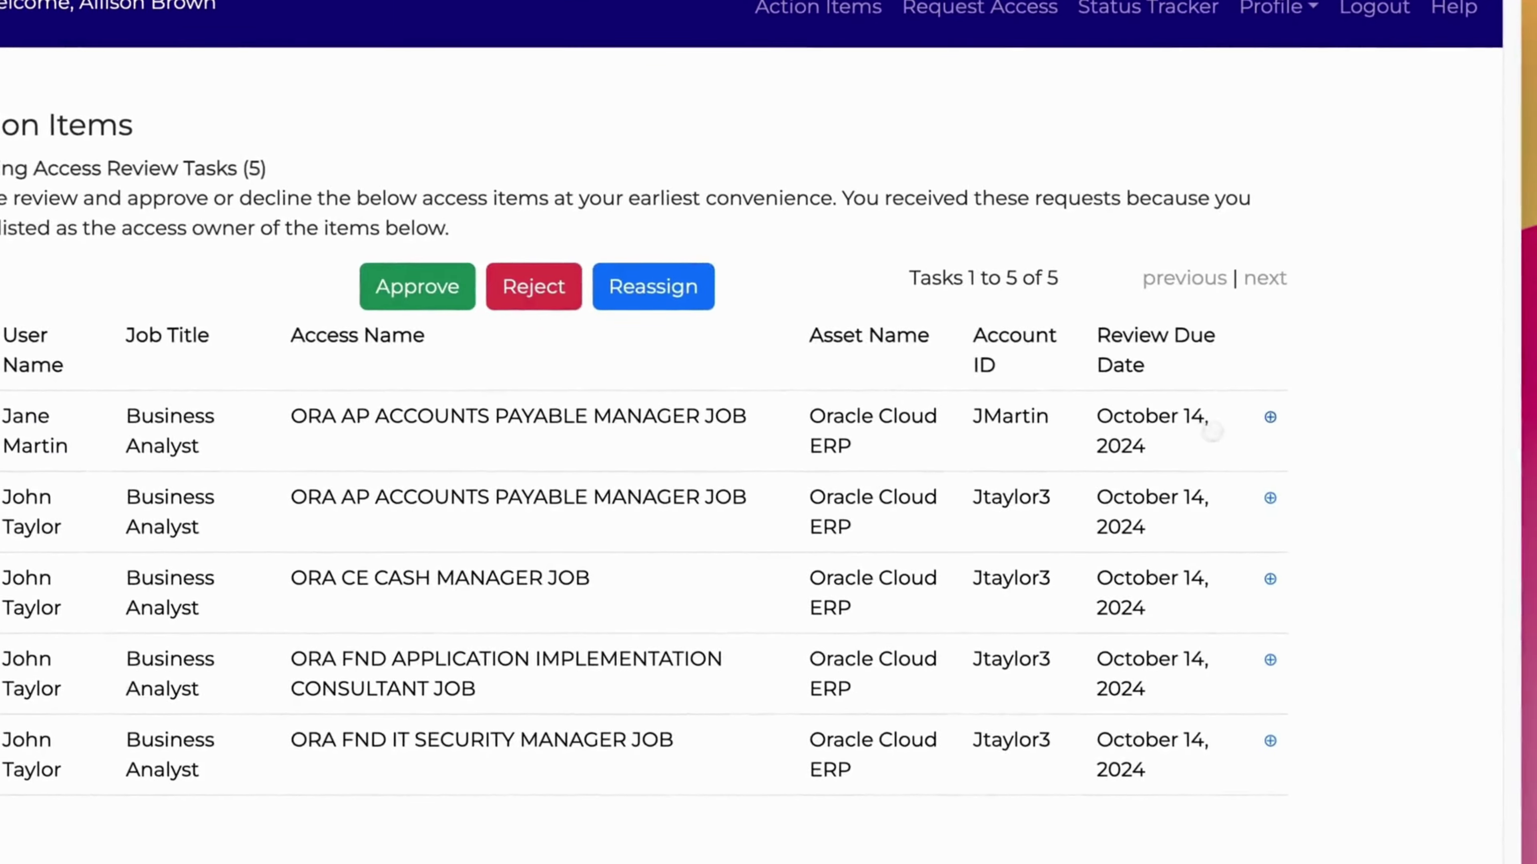
click(1514, 452)
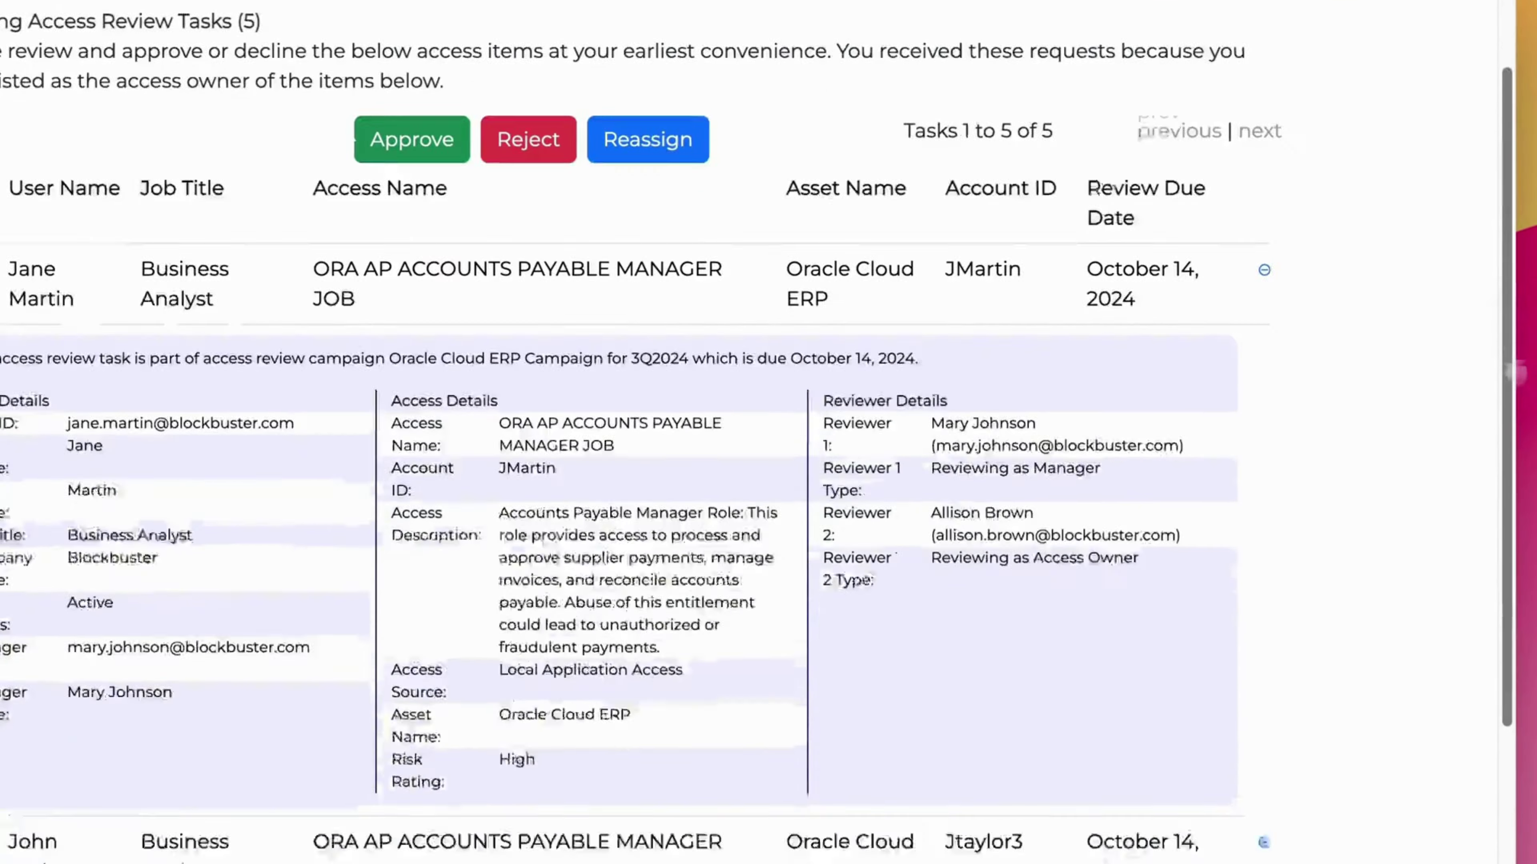
drag(1511, 373, 1519, 498)
click(159, 140)
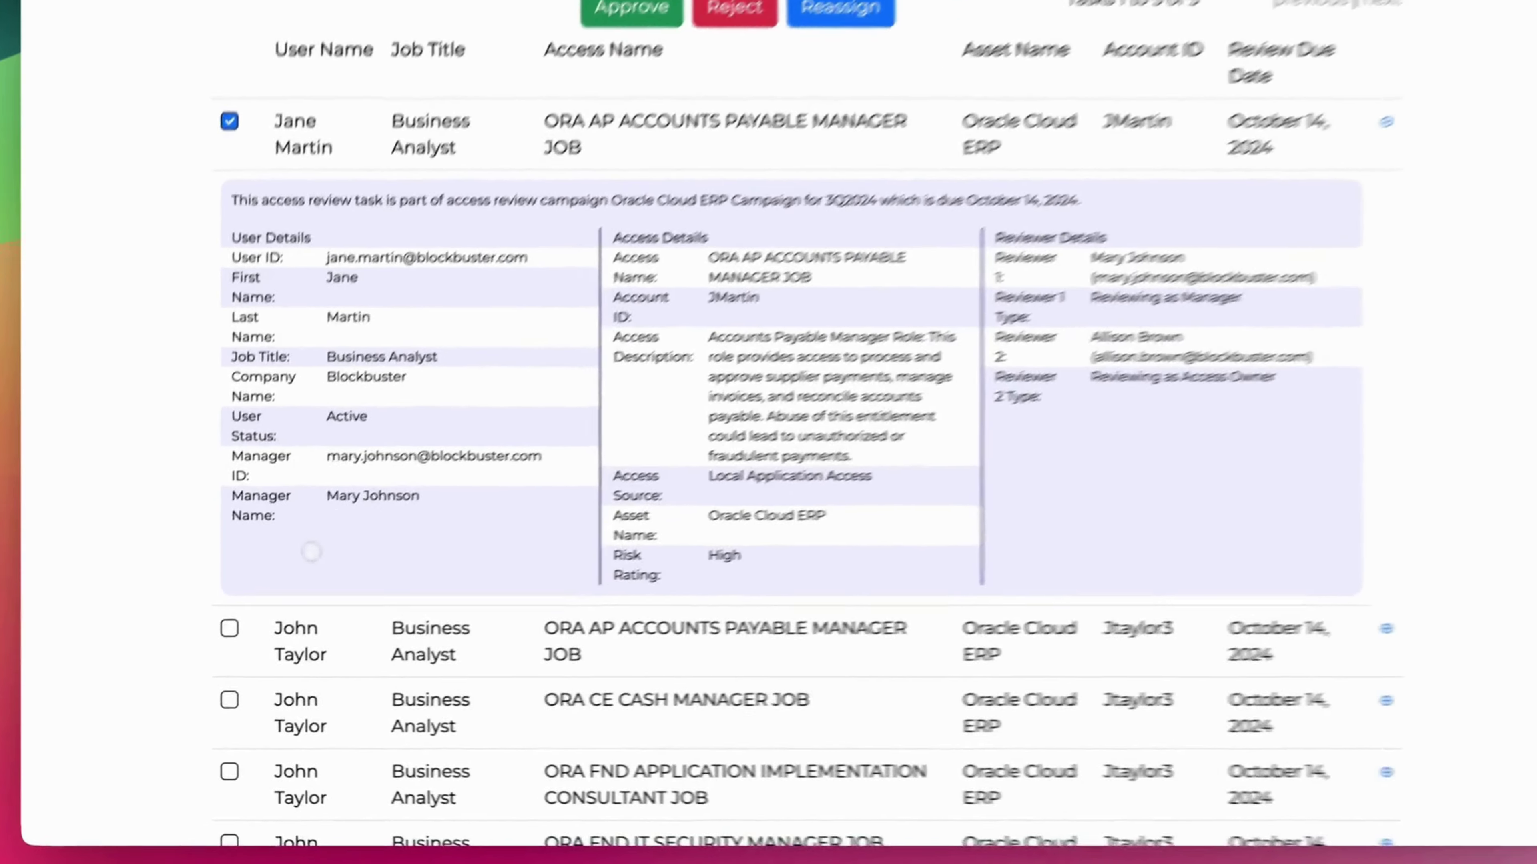
click(217, 635)
click(217, 704)
click(256, 773)
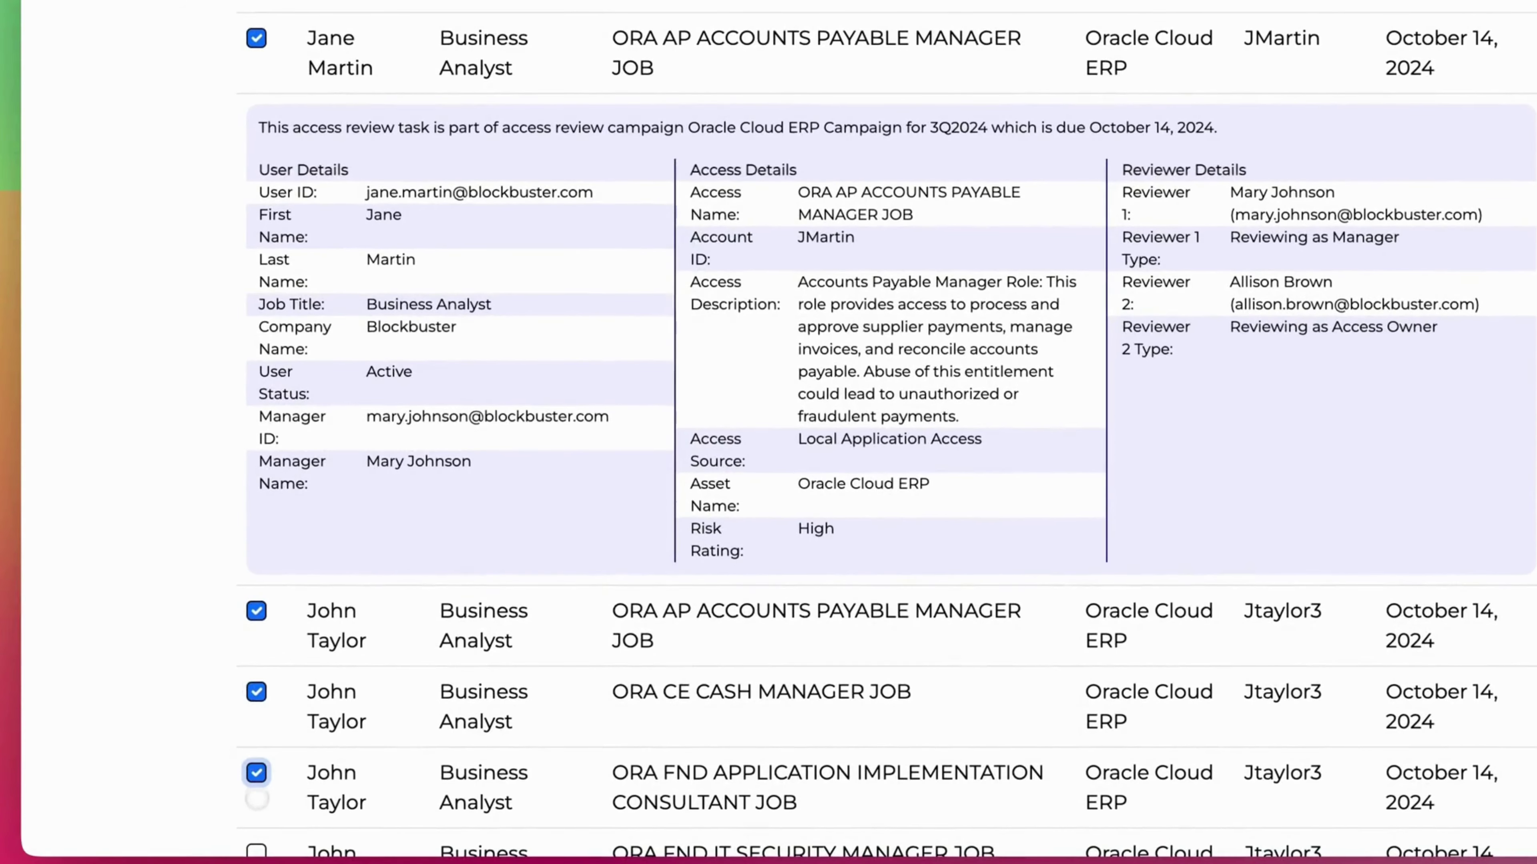
click(256, 853)
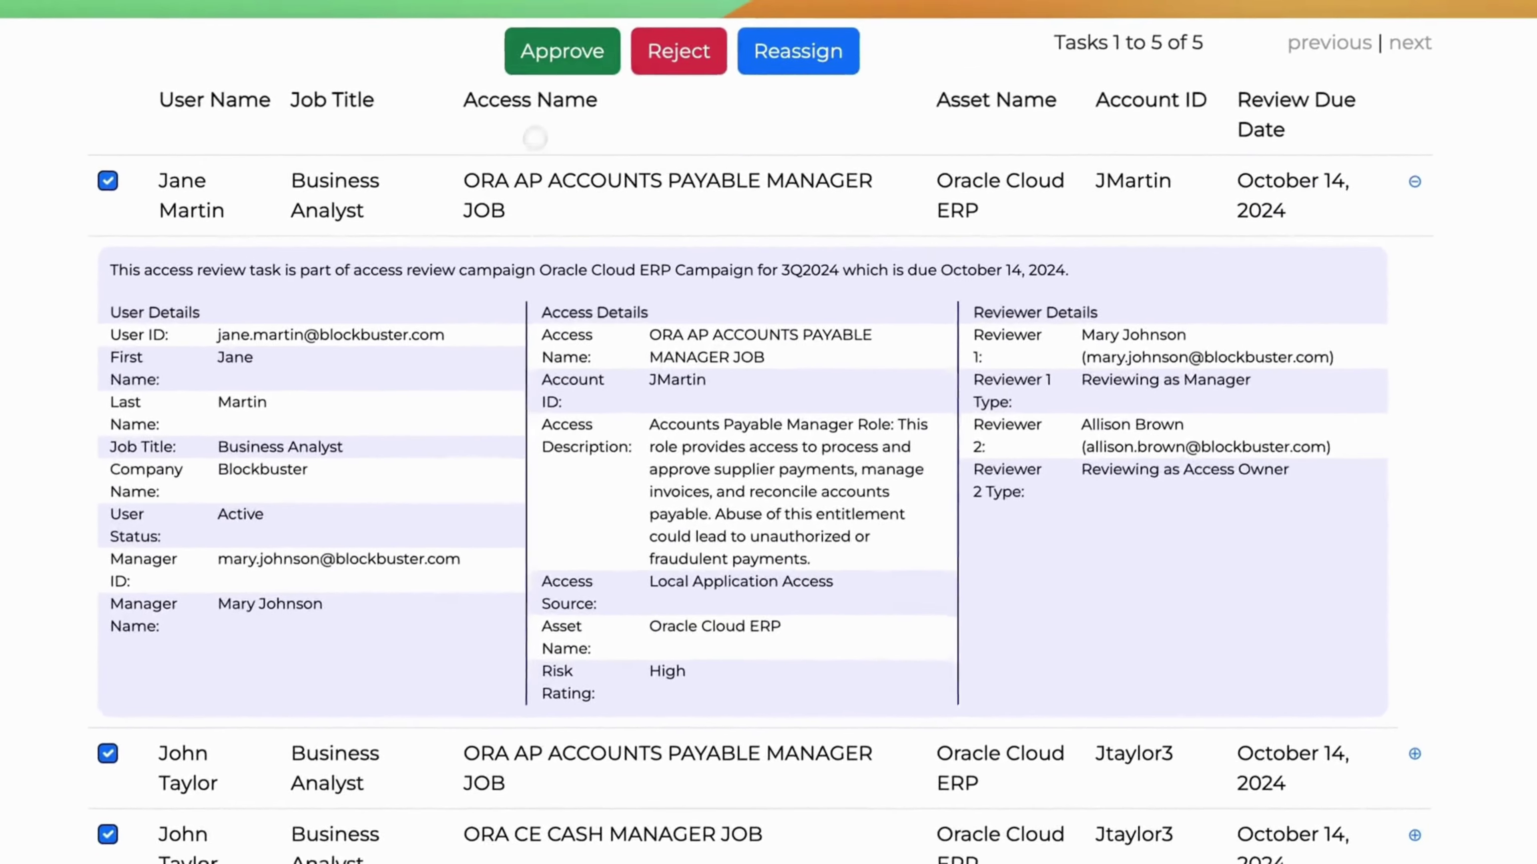
click(562, 50)
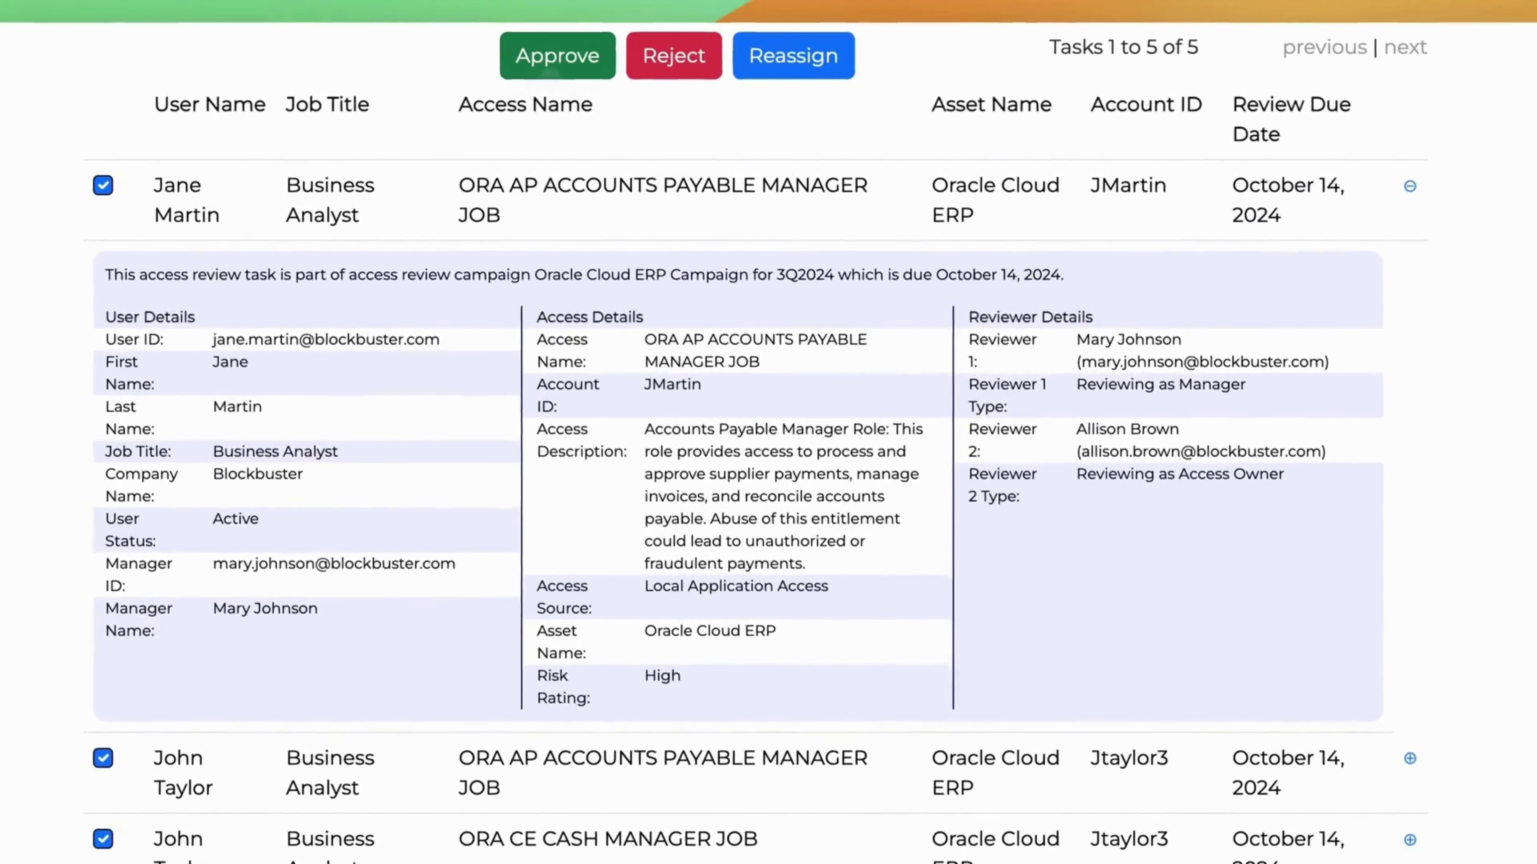
Sign out, then log back in with the SAP access owner's saved e-mail and password.
click(1382, 65)
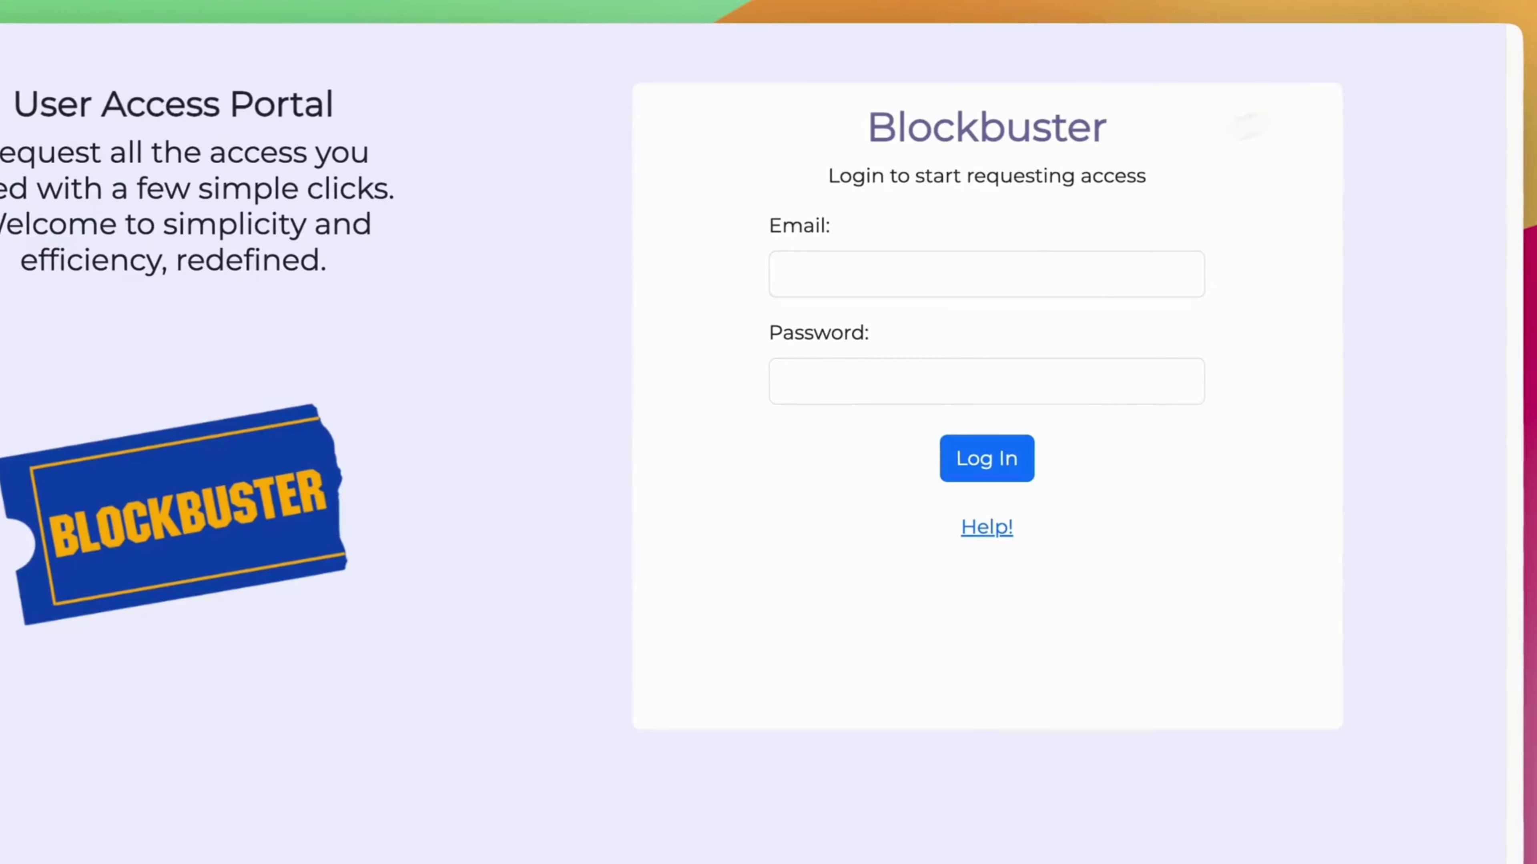
click(831, 259)
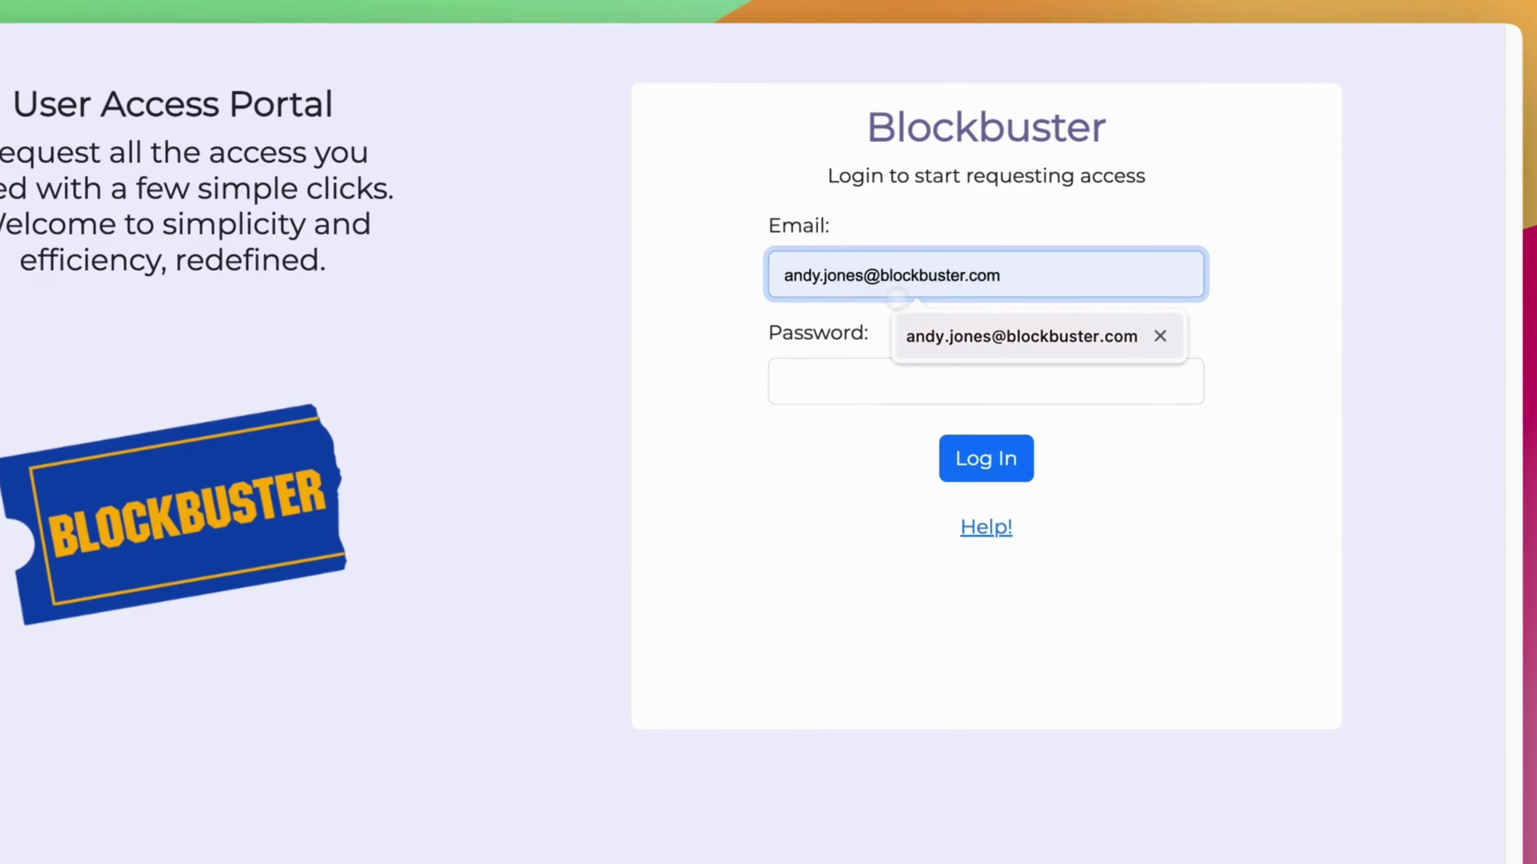
click(1028, 336)
click(899, 379)
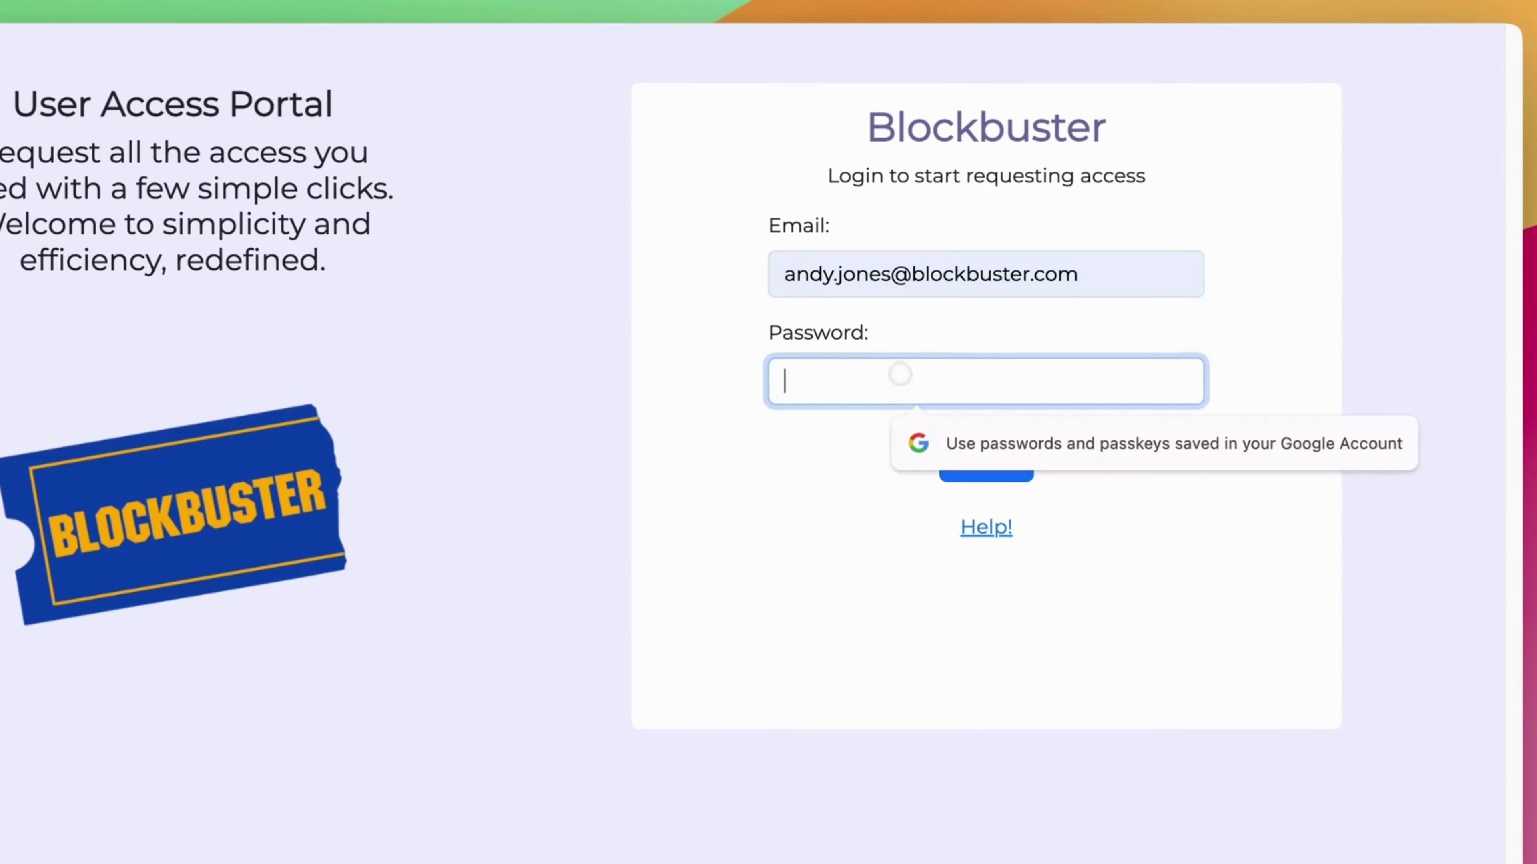
text(••)
key(Return)
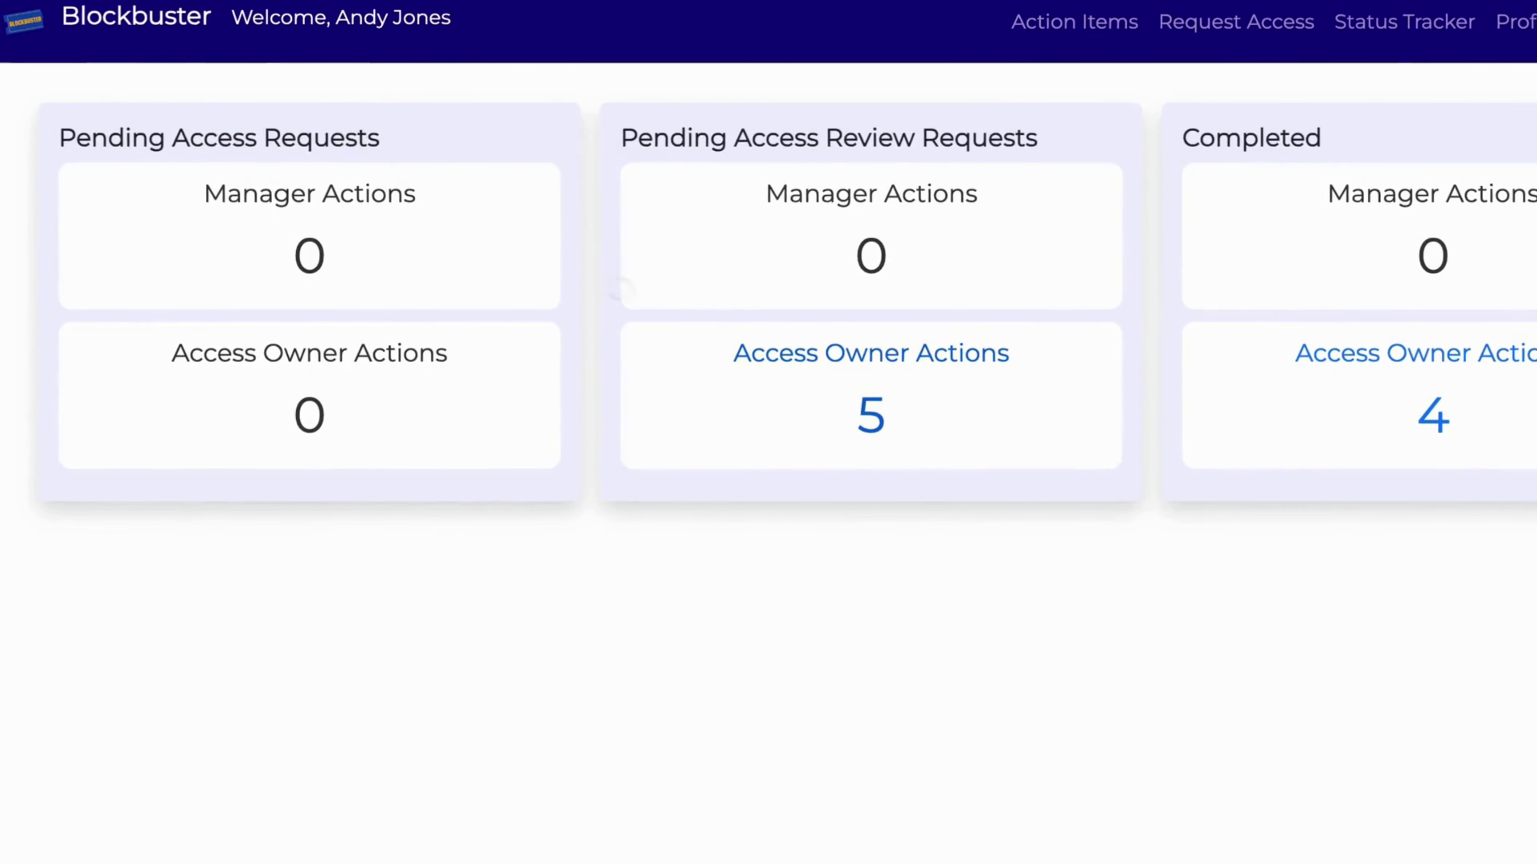
Approve the SAP_ADMIN, SAP_ALL, SAP_CHANGE, SAP_DELETE and SAP_NEW access-owner tasks, then sign out.
click(778, 365)
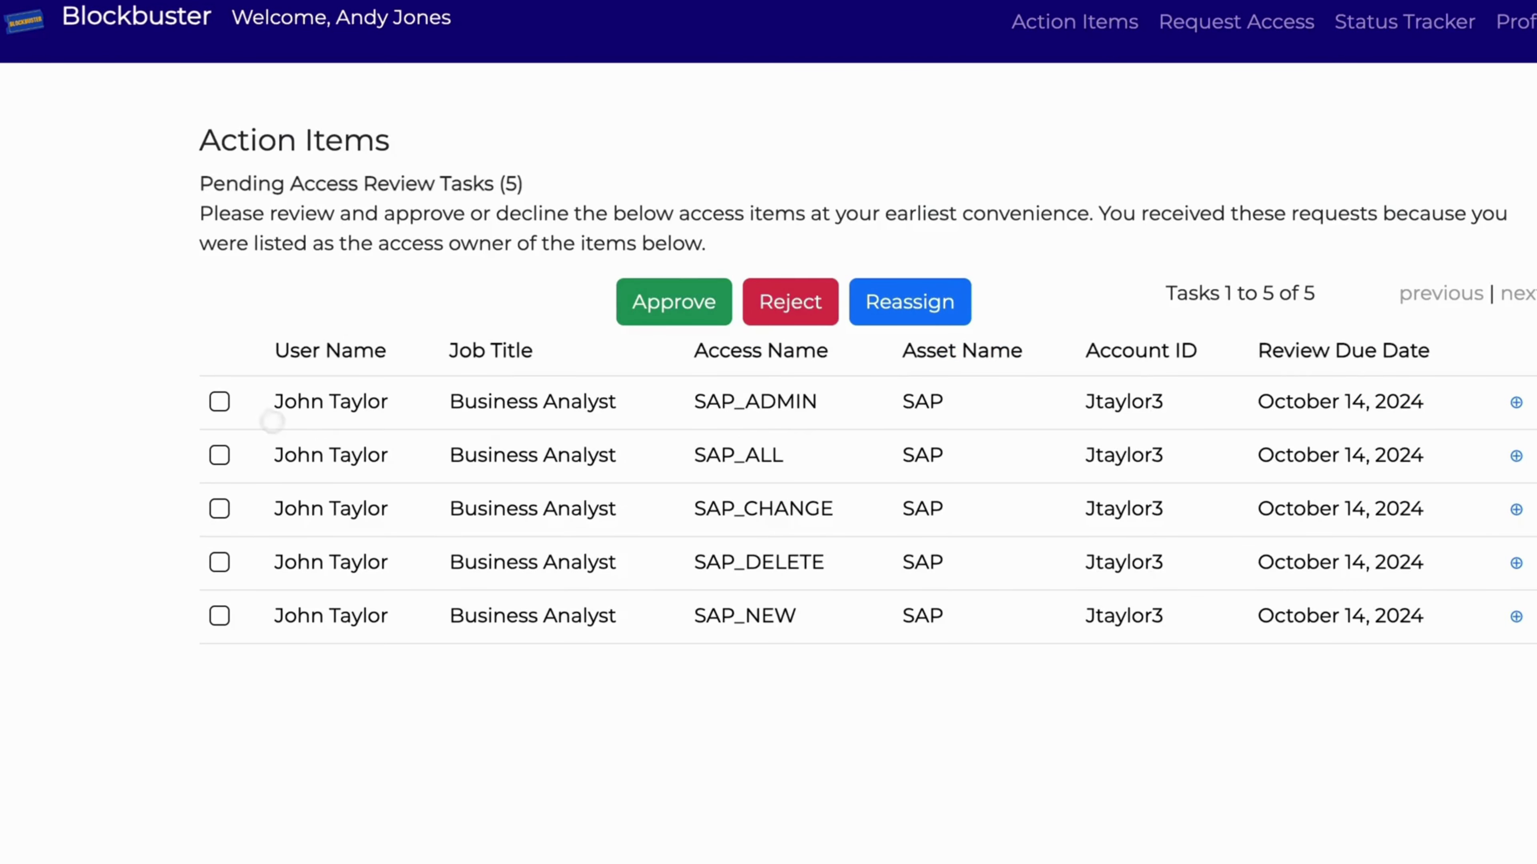
click(220, 401)
click(219, 454)
click(220, 506)
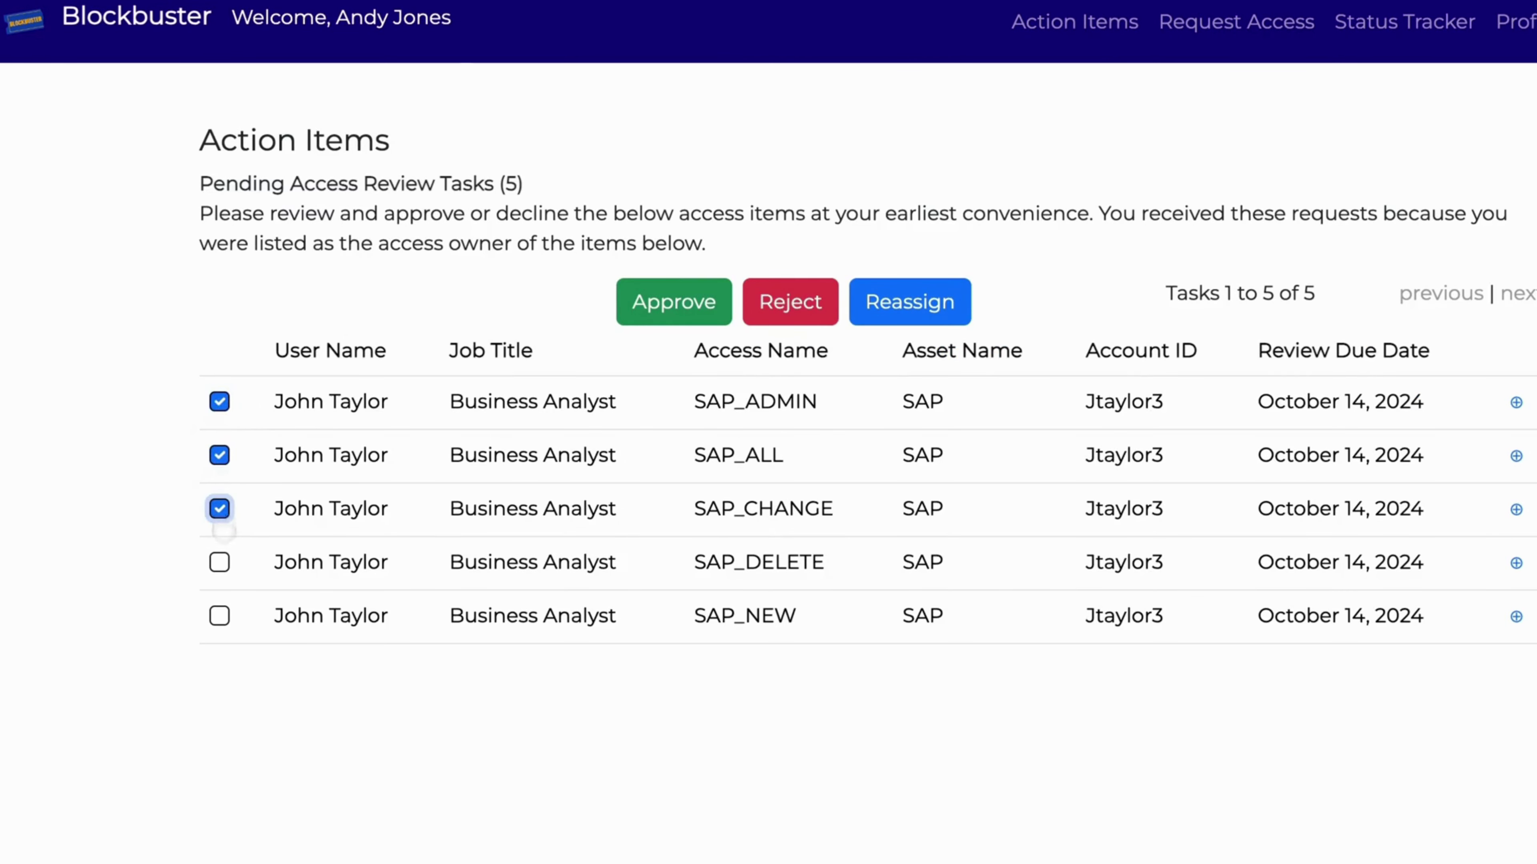
click(219, 562)
click(220, 615)
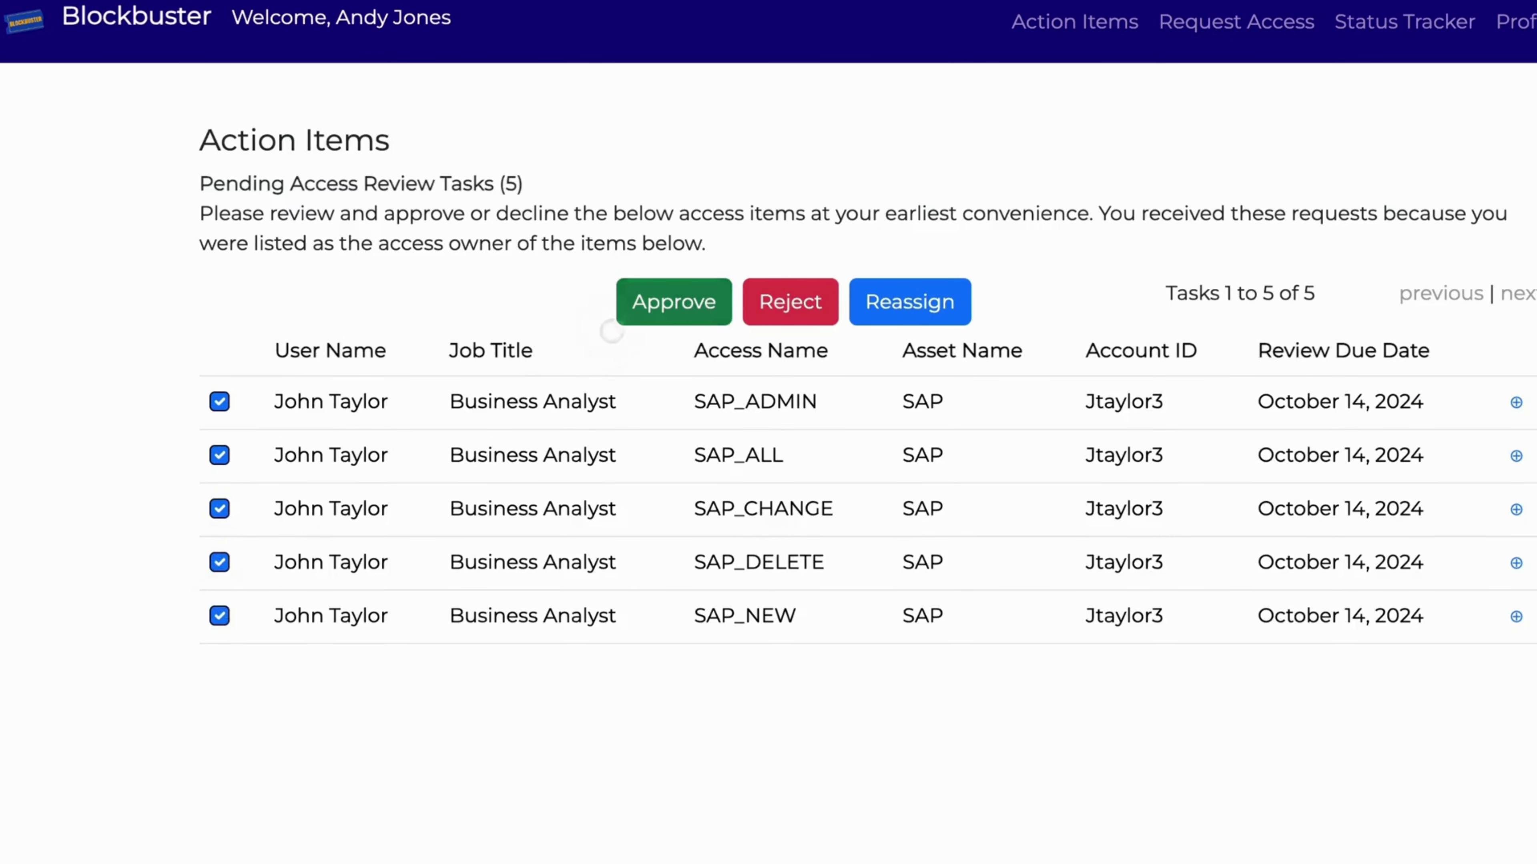
click(626, 318)
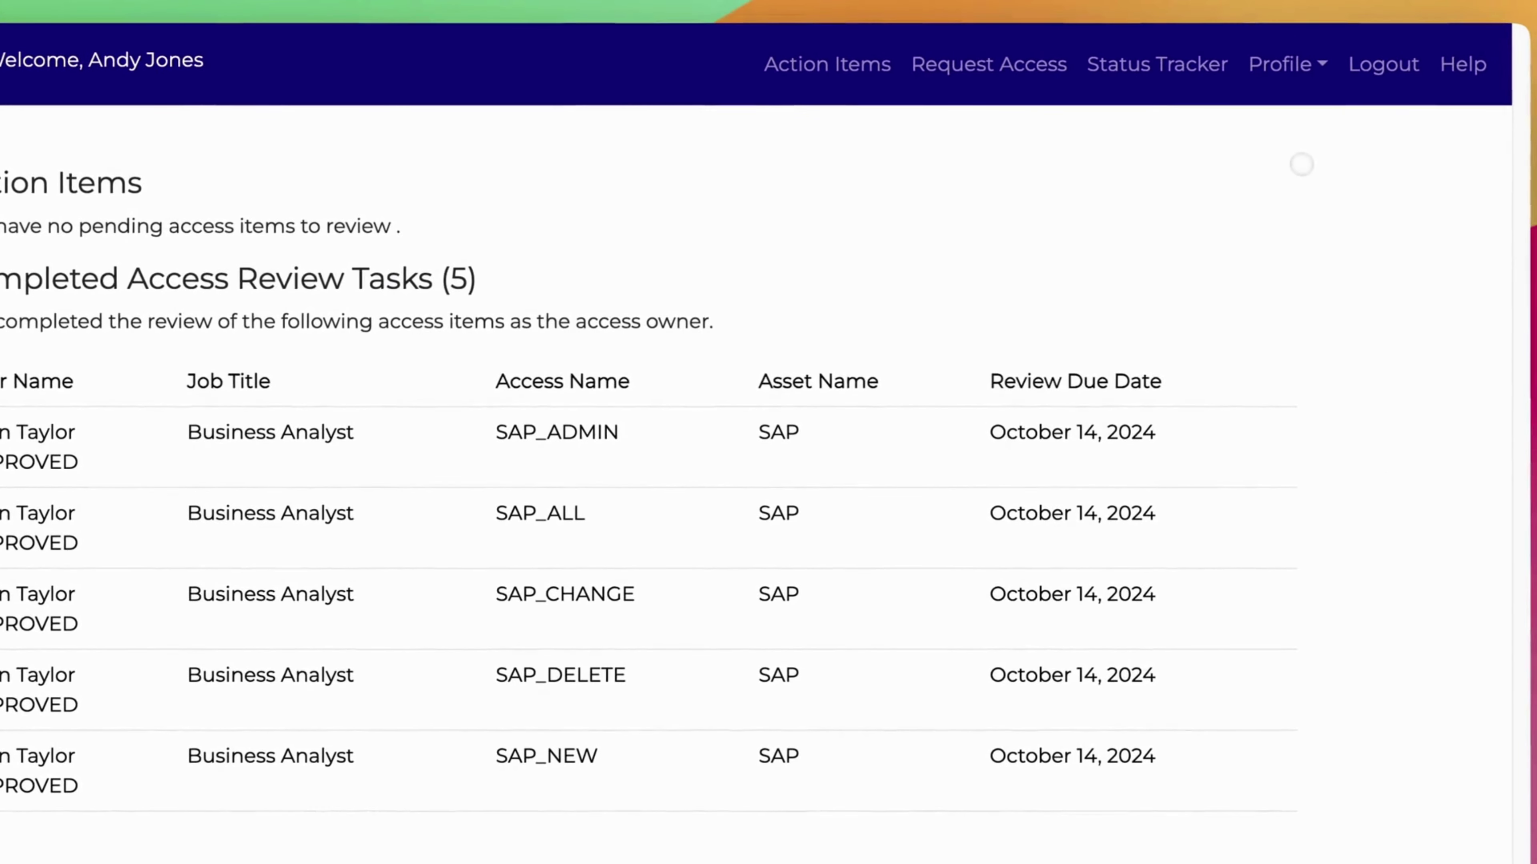
click(1391, 76)
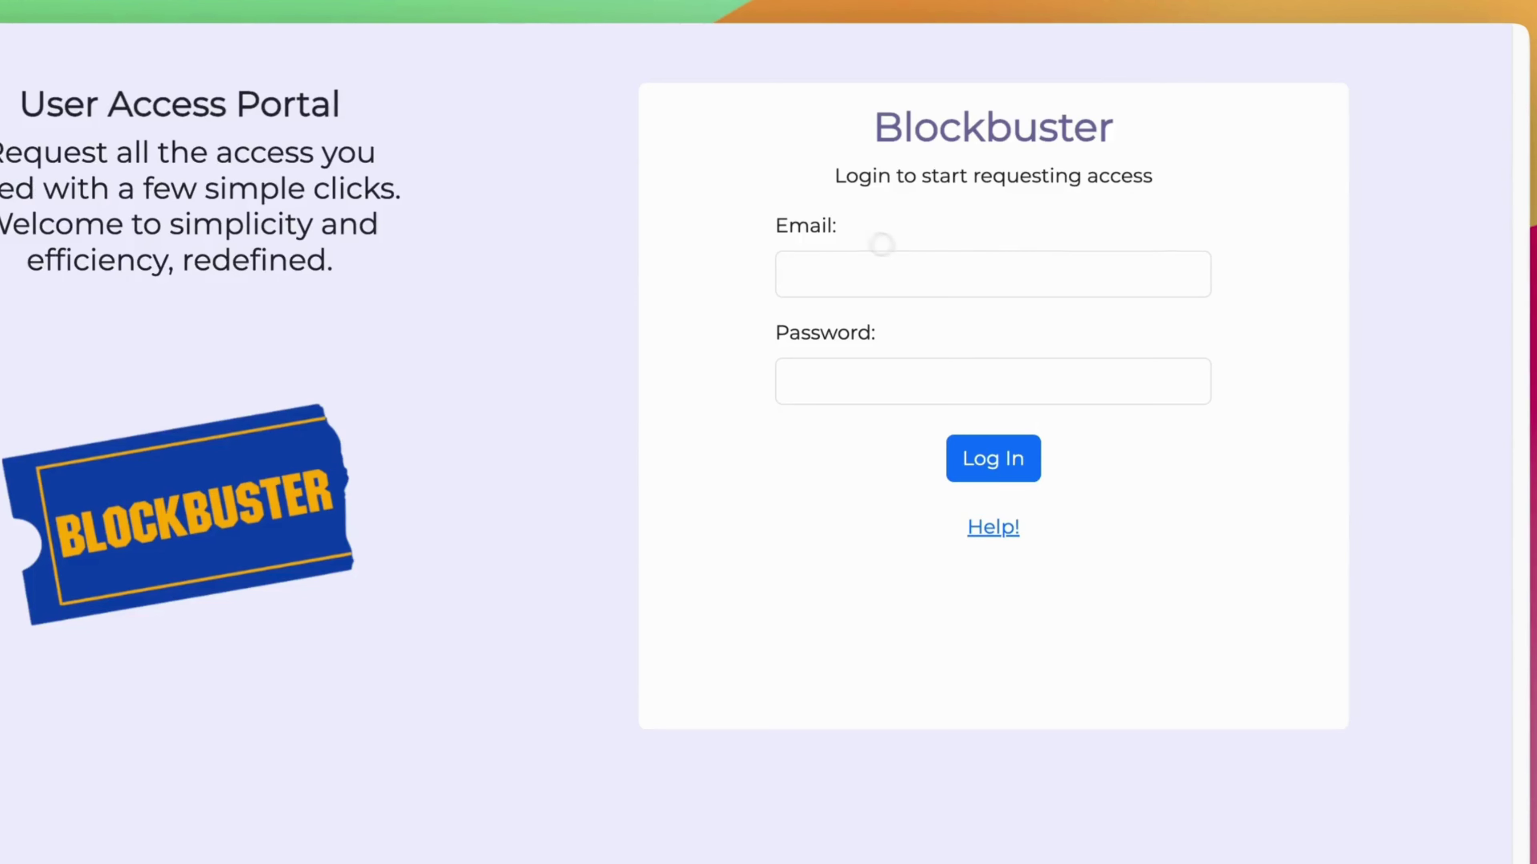